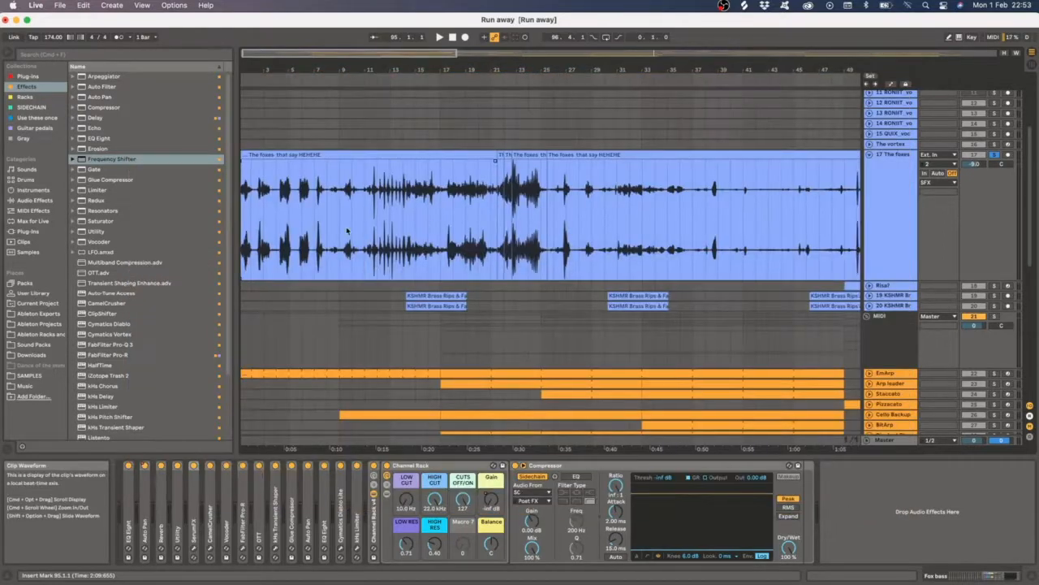
- Zoom through the fox vocal takes on track 17 The foxes to examine their waveforms
{"action": "scroll", "coordinate": [347, 231], "scroll_direction": "up", "scroll_amount": 5}
{"action": "scroll", "coordinate": [487, 225], "scroll_direction": "down", "scroll_amount": 10}
{"action": "left_click", "coordinate": [303, 220]}
{"action": "scroll", "coordinate": [304, 220], "scroll_direction": "up", "scroll_amount": 8}
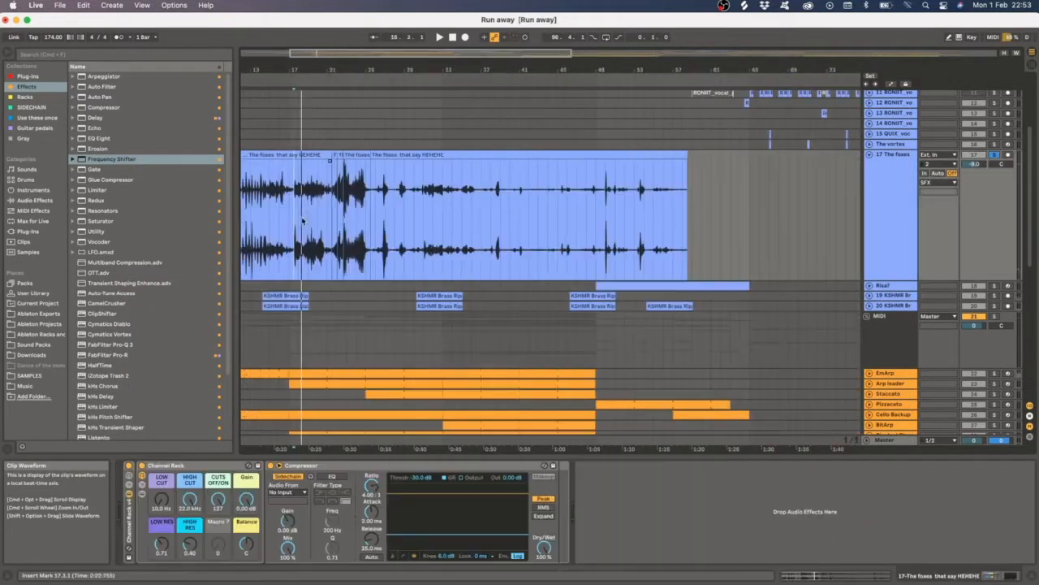
{"action": "scroll", "coordinate": [368, 215], "scroll_direction": "up", "scroll_amount": 5}
{"action": "scroll", "coordinate": [487, 207], "scroll_direction": "up", "scroll_amount": 4}
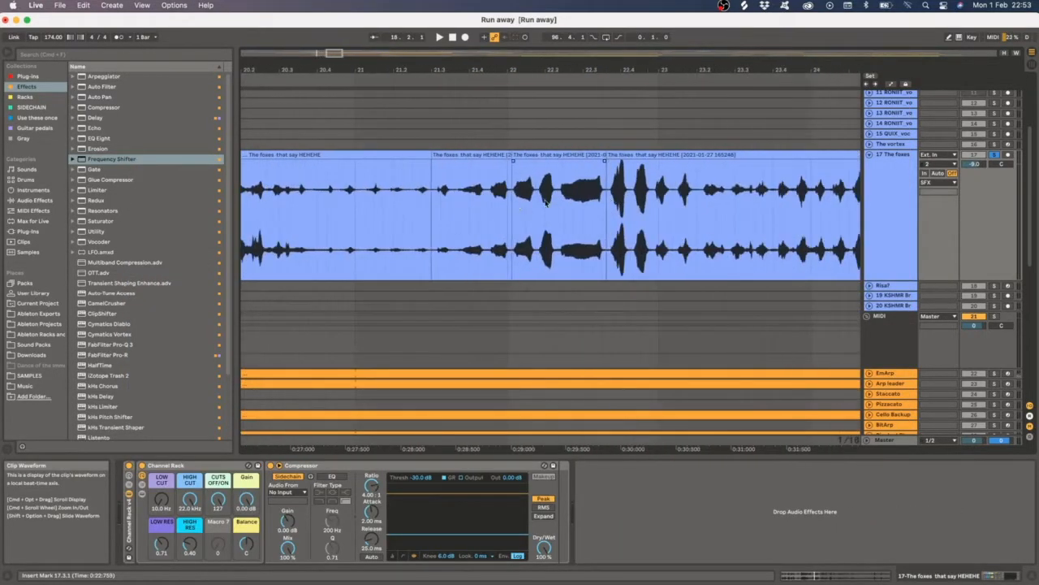
{"action": "scroll", "coordinate": [546, 203], "scroll_direction": "down", "scroll_amount": 8}
{"action": "scroll", "coordinate": [393, 201], "scroll_direction": "up", "scroll_amount": 8}
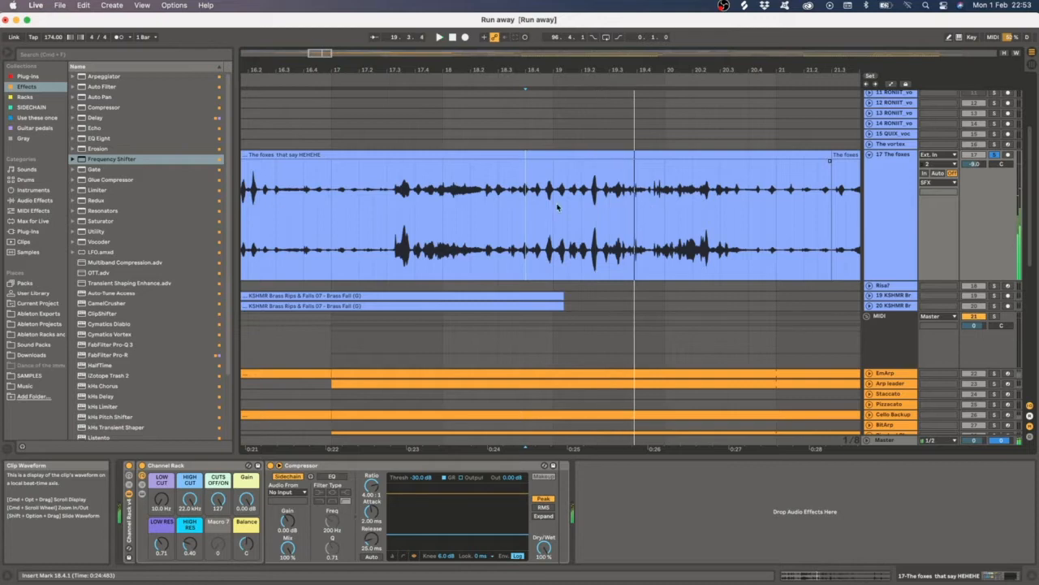
{"action": "scroll", "coordinate": [557, 208], "scroll_direction": "down", "scroll_amount": 5}
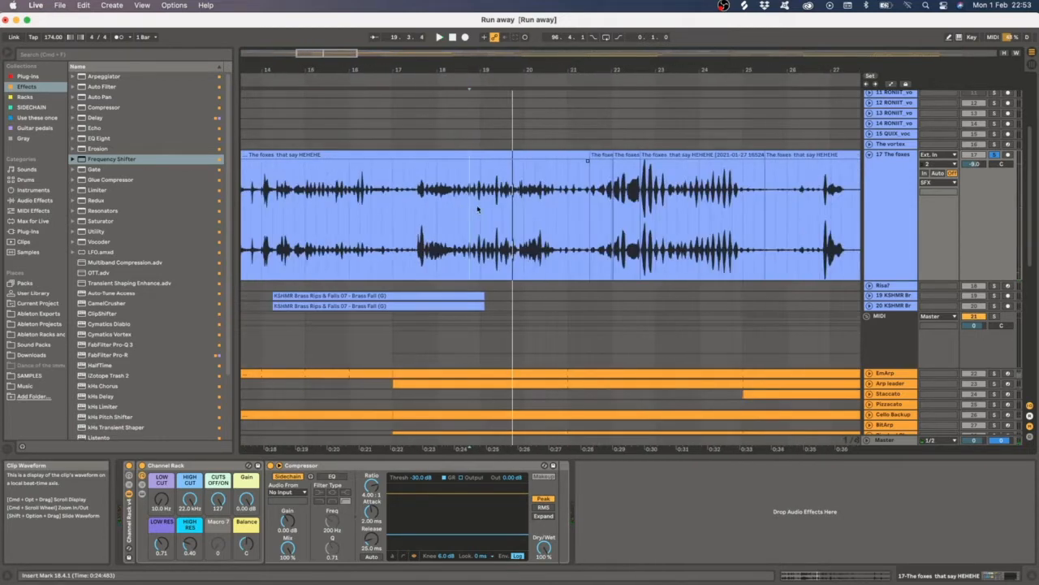
{"action": "scroll", "coordinate": [477, 210], "scroll_direction": "up", "scroll_amount": 10}
- Select sections of the fox vocal clip and play them back to audition them
{"action": "left_click", "coordinate": [333, 154]}
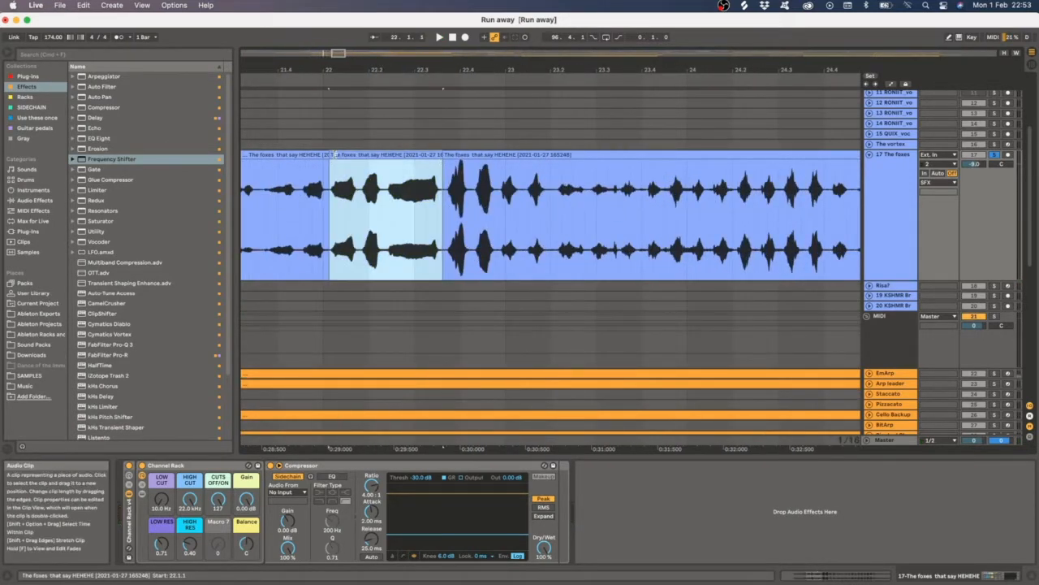
{"action": "key", "text": "space"}
{"action": "scroll", "coordinate": [650, 180], "scroll_direction": "down", "scroll_amount": 4}
{"action": "left_click", "coordinate": [387, 194]}
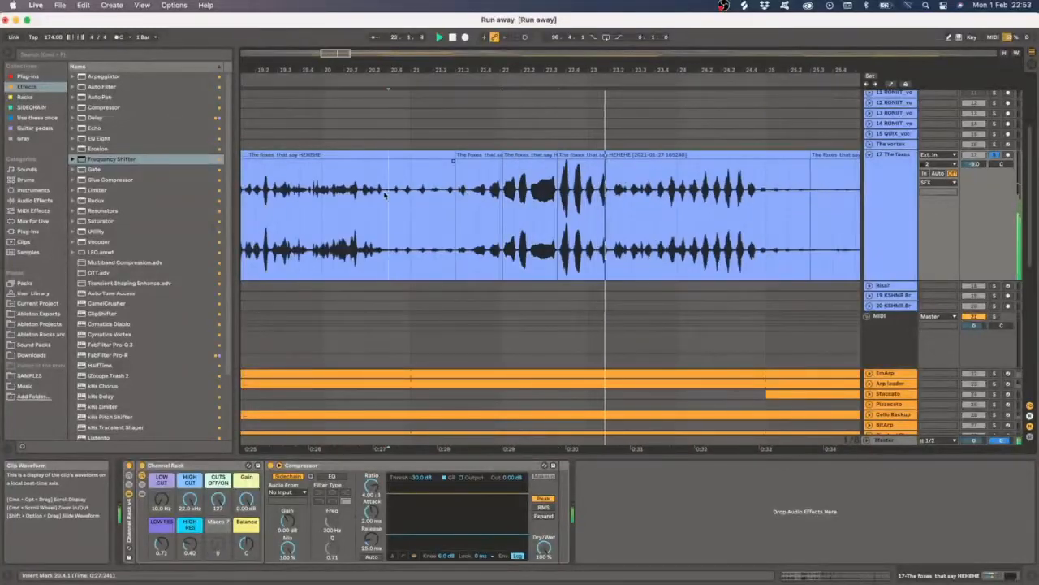
{"action": "key", "text": "space"}
{"action": "key", "text": "space"}
{"action": "scroll", "coordinate": [529, 180], "scroll_direction": "up", "scroll_amount": 3}
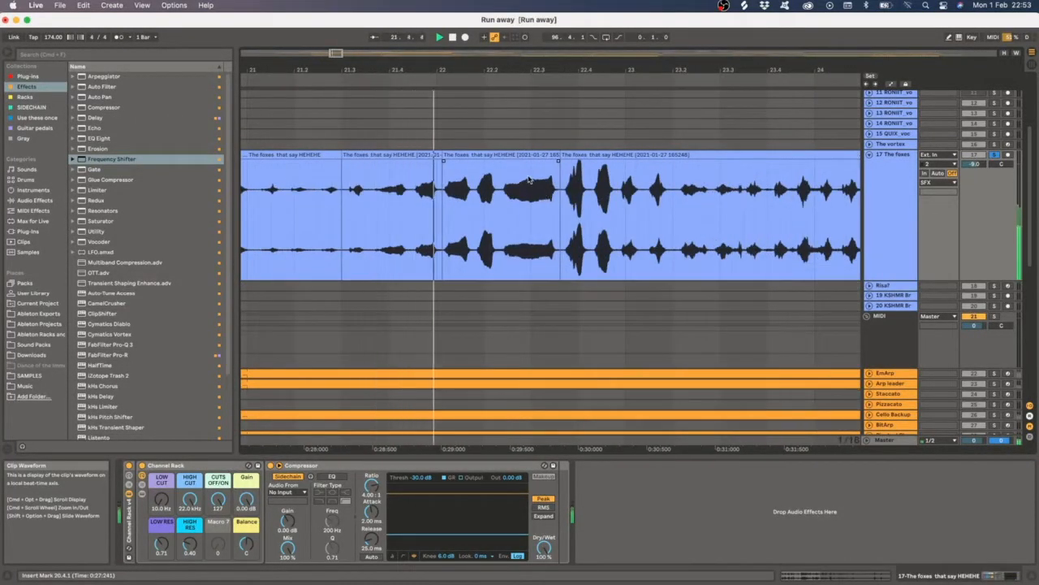
{"action": "key", "text": "space"}
{"action": "left_click", "coordinate": [445, 188]}
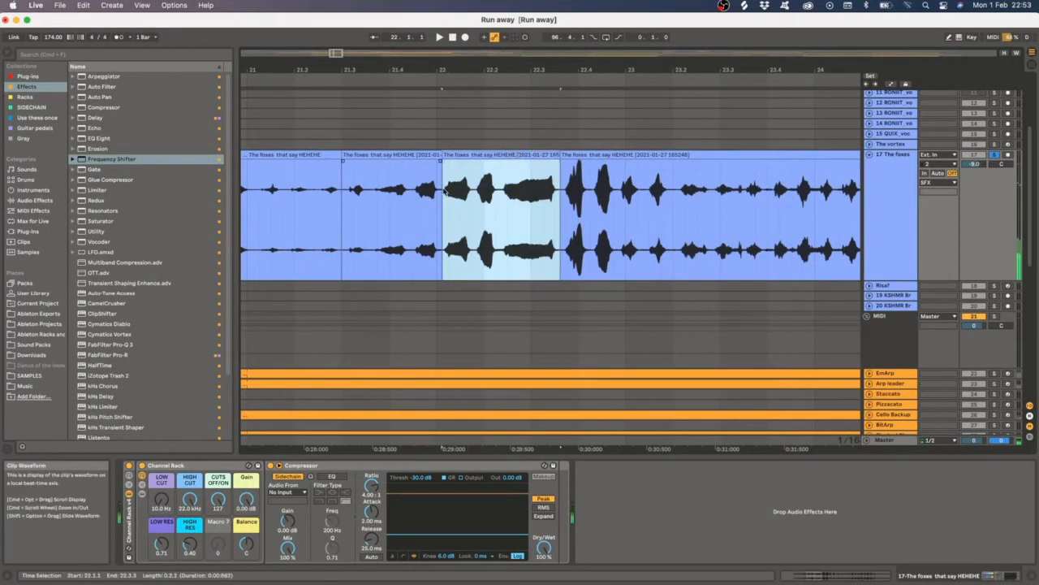
{"action": "key", "text": "space"}
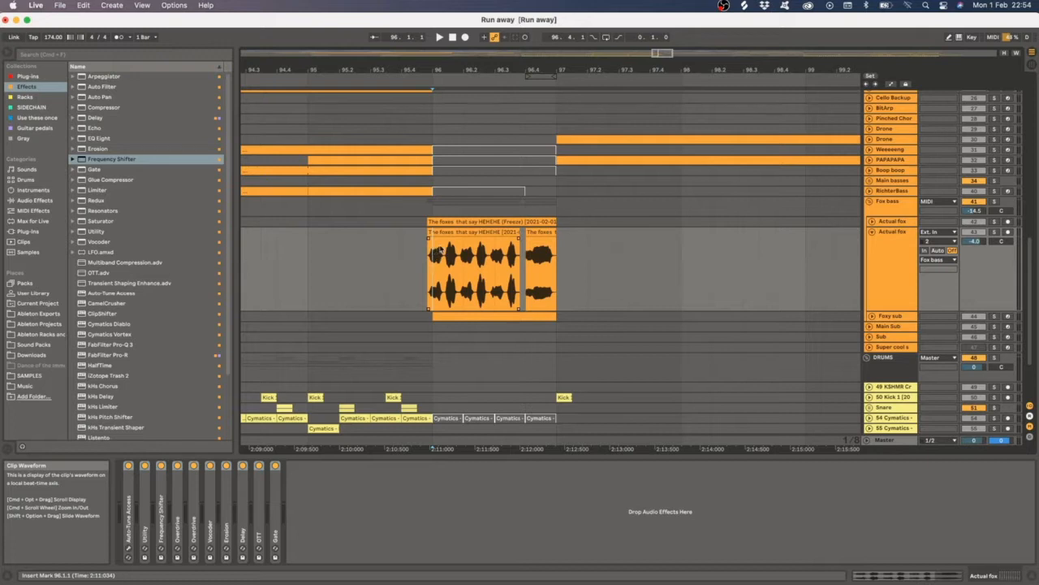
- Go to the Actual fox clip near bar 96, select the Fox bass track, and play then stop playback
{"action": "left_click", "coordinate": [485, 206]}
{"action": "left_click", "coordinate": [885, 211]}
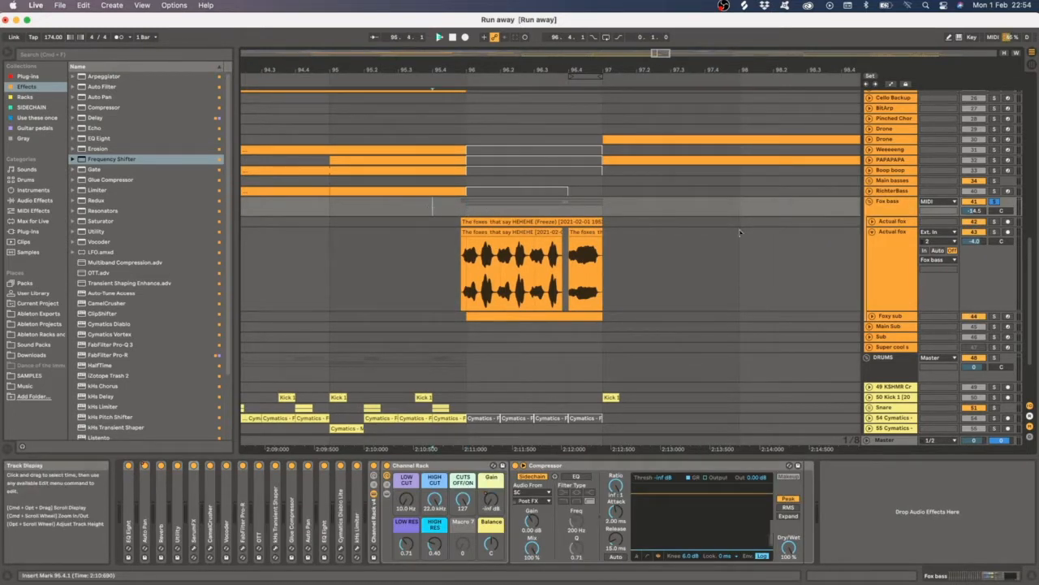
{"action": "key", "text": "space"}
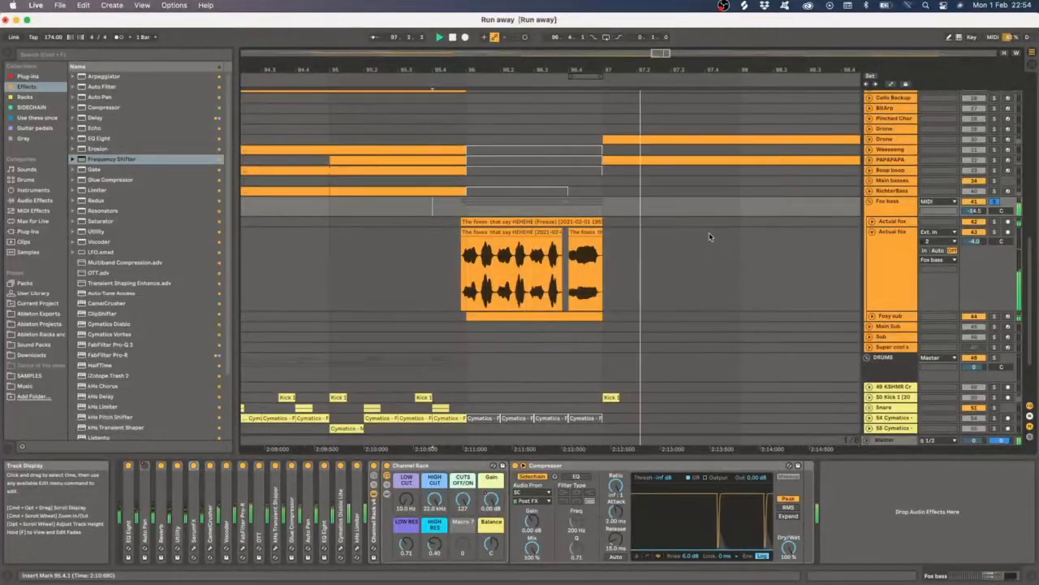
{"action": "double_click", "coordinate": [452, 37]}
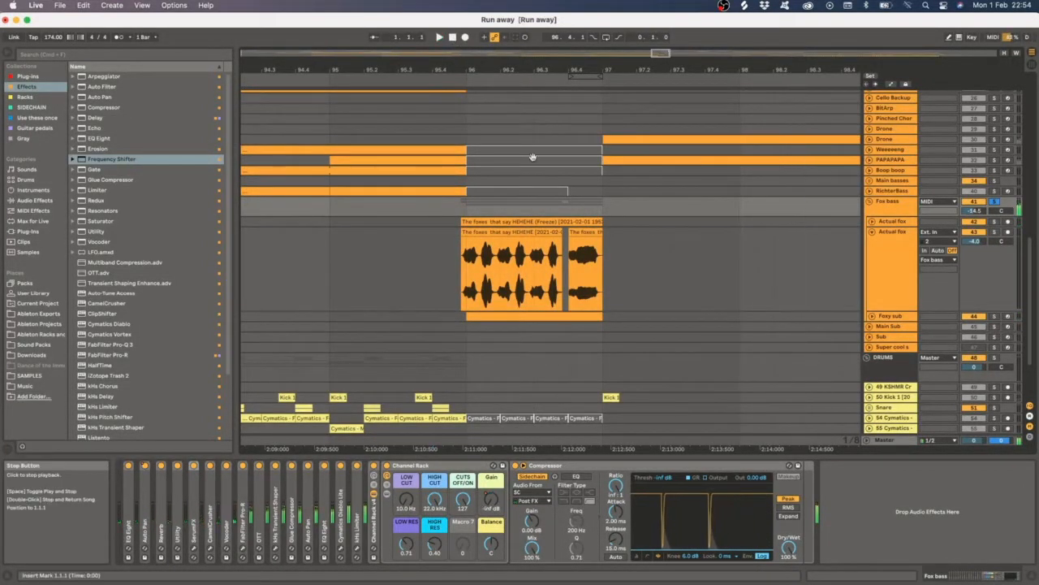
- Unfold the Foxy sub track and switch between the Fox bass, Actual fox and Foxy sub tracks to view their devices
{"action": "left_click", "coordinate": [868, 206]}
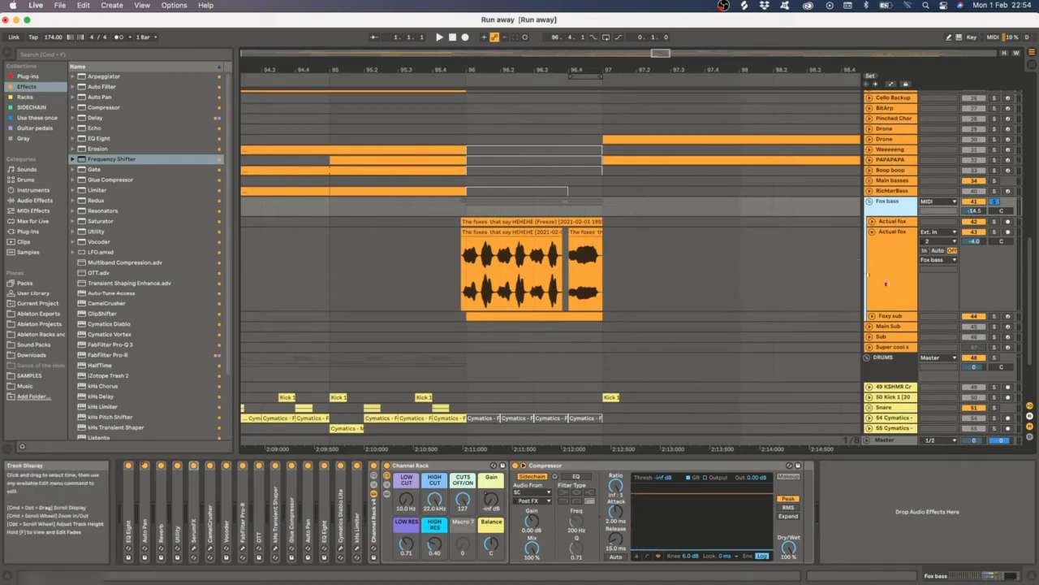
{"action": "left_click", "coordinate": [887, 283]}
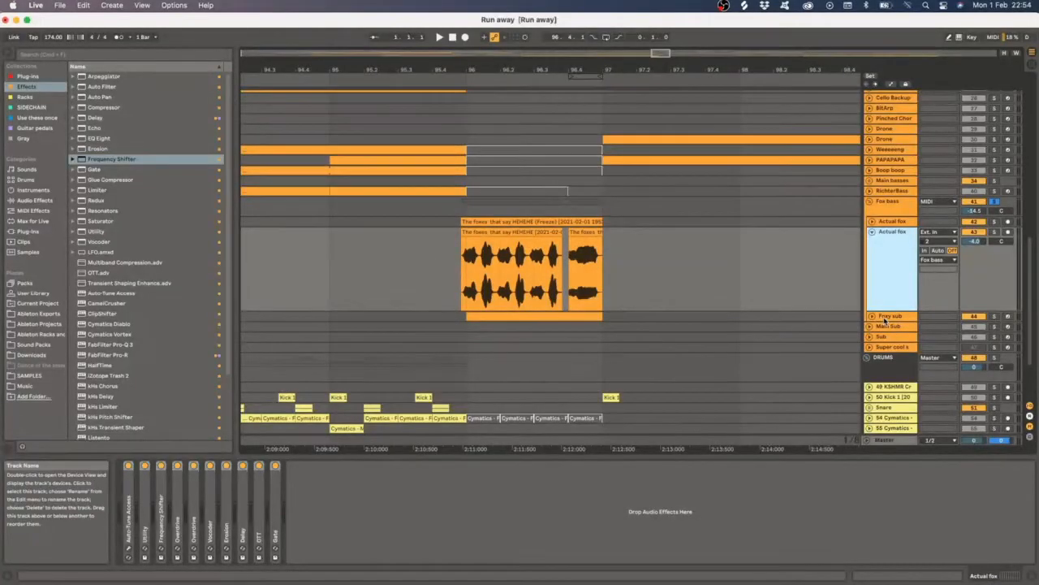
{"action": "left_click", "coordinate": [886, 323]}
{"action": "left_click", "coordinate": [887, 283]}
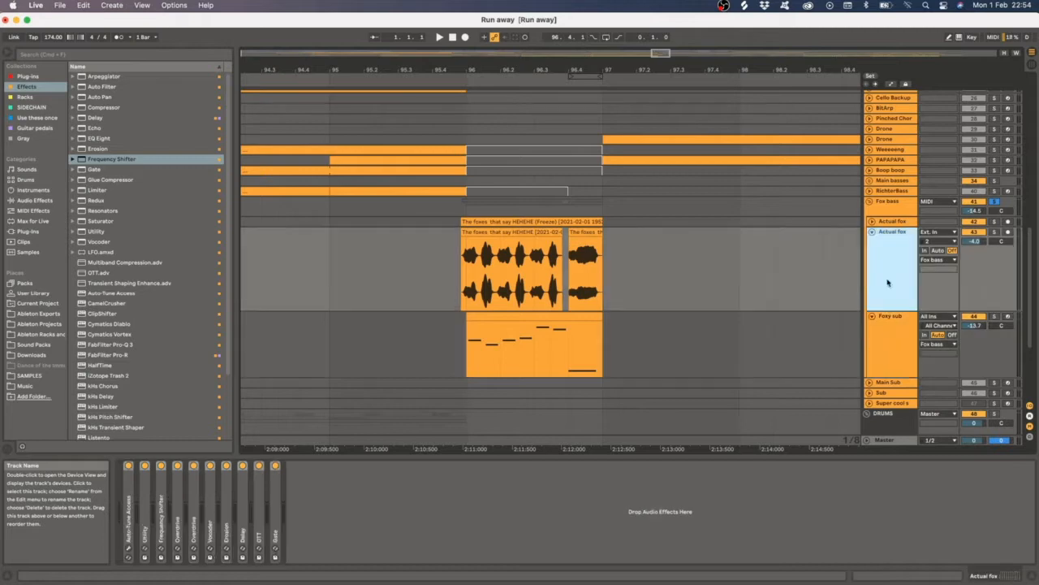
{"action": "left_click", "coordinate": [891, 207]}
{"action": "left_click", "coordinate": [879, 256]}
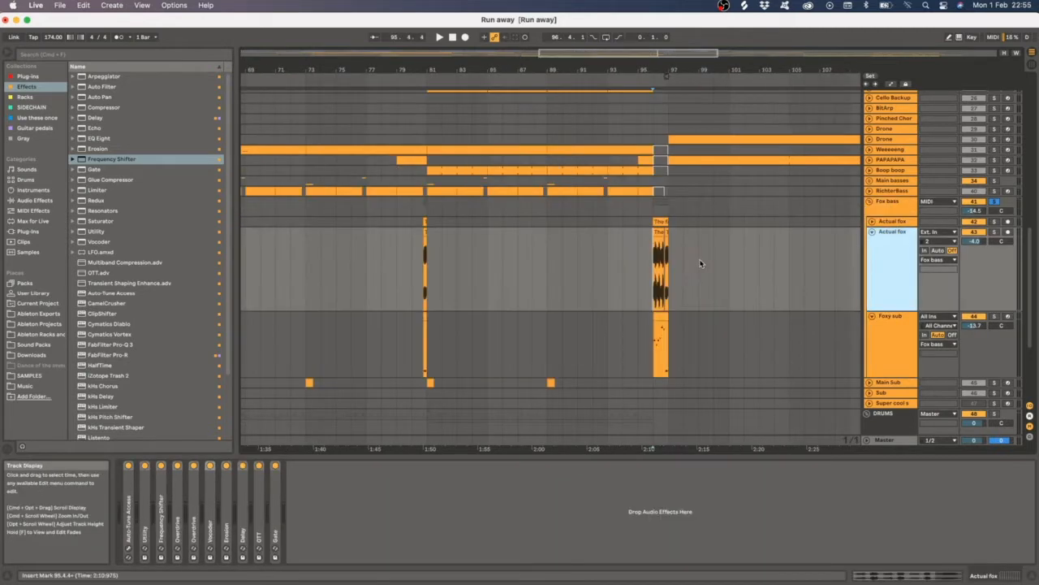
{"action": "left_click", "coordinate": [445, 270]}
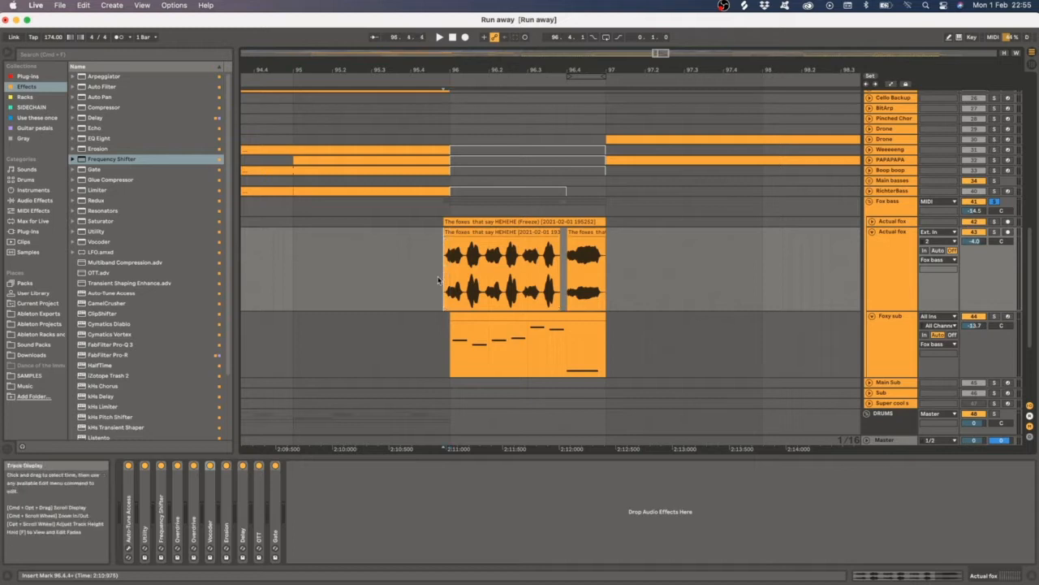
{"action": "left_click", "coordinate": [899, 248]}
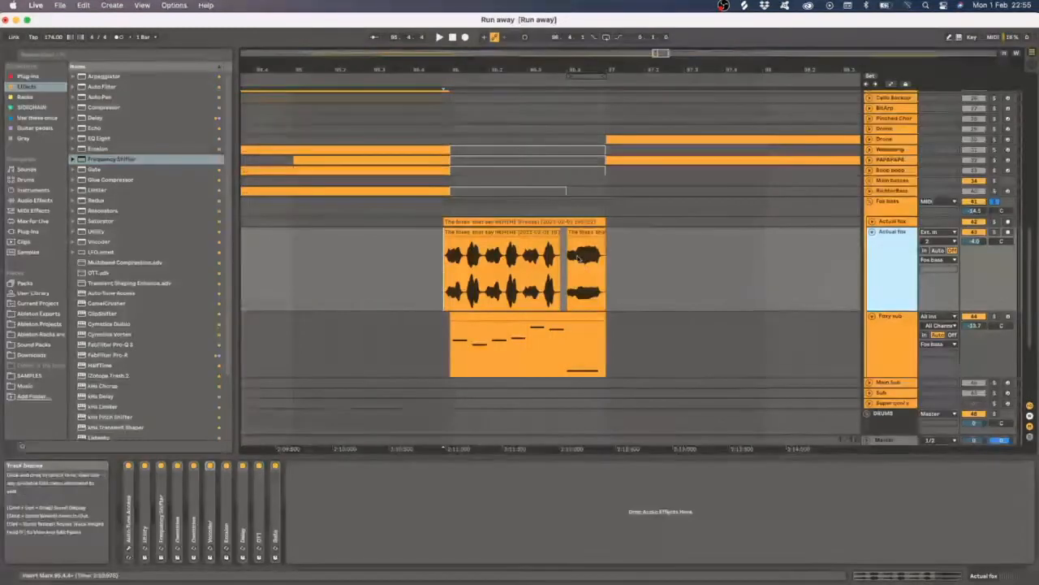
- Open the Auto-Tune Access plug-in window on the Actual fox track and play the fox clip with Auto-Tune toggled
{"action": "left_click", "coordinate": [128, 552]}
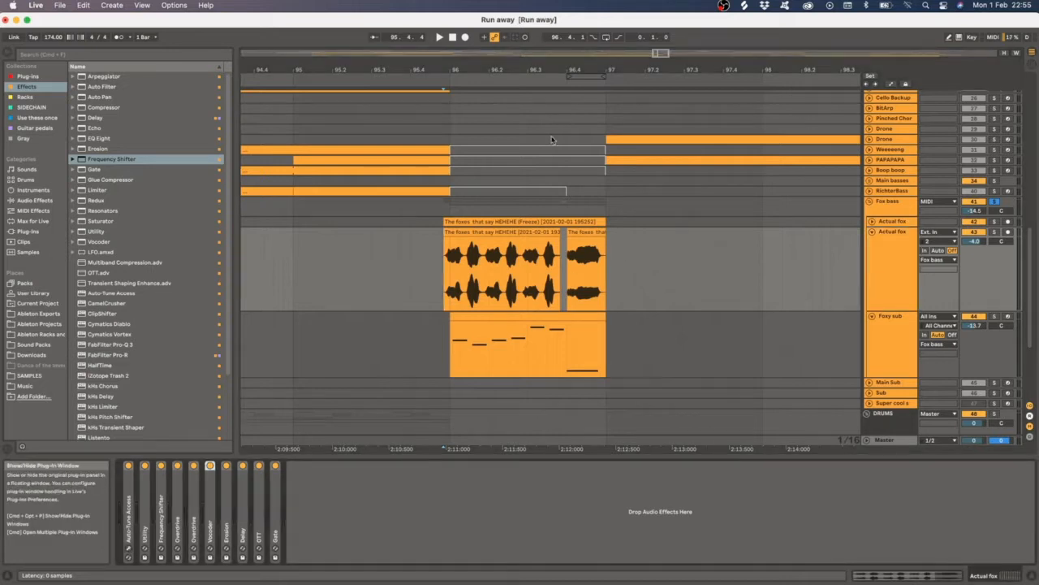
{"action": "left_click", "coordinate": [886, 255]}
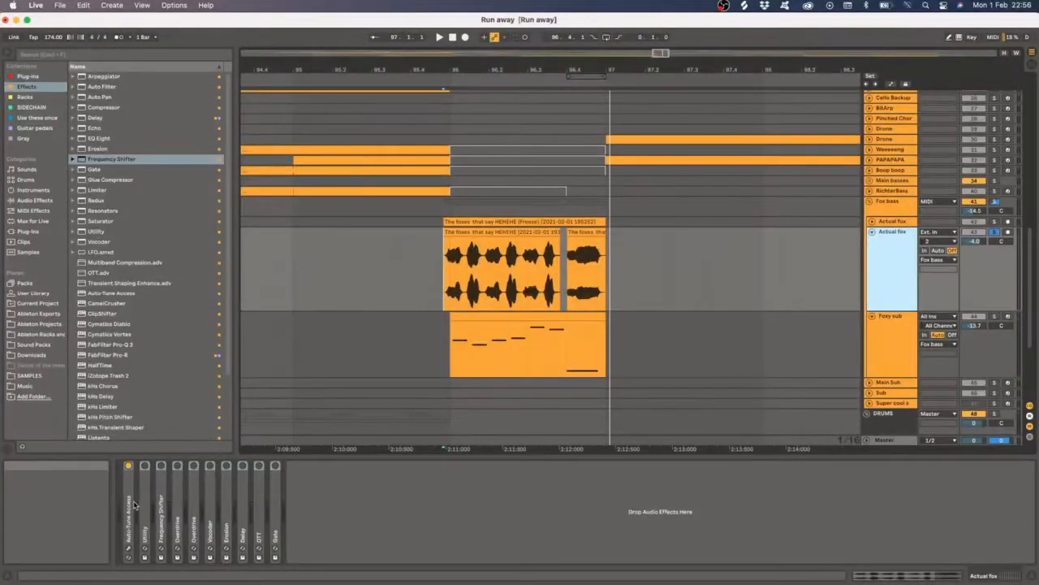
{"action": "left_click", "coordinate": [439, 264]}
{"action": "key", "text": "space"}
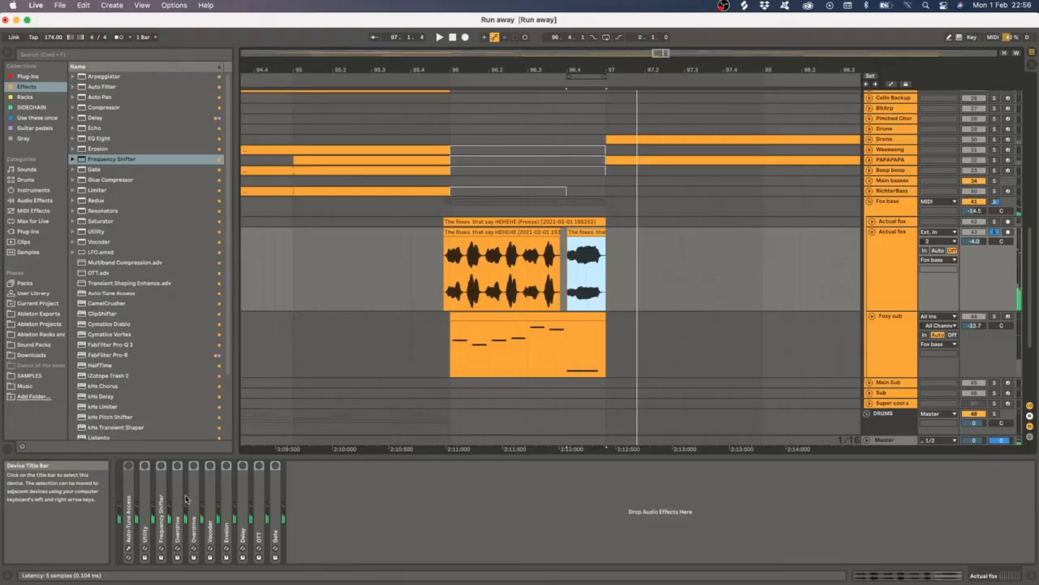
{"action": "left_click", "coordinate": [128, 466]}
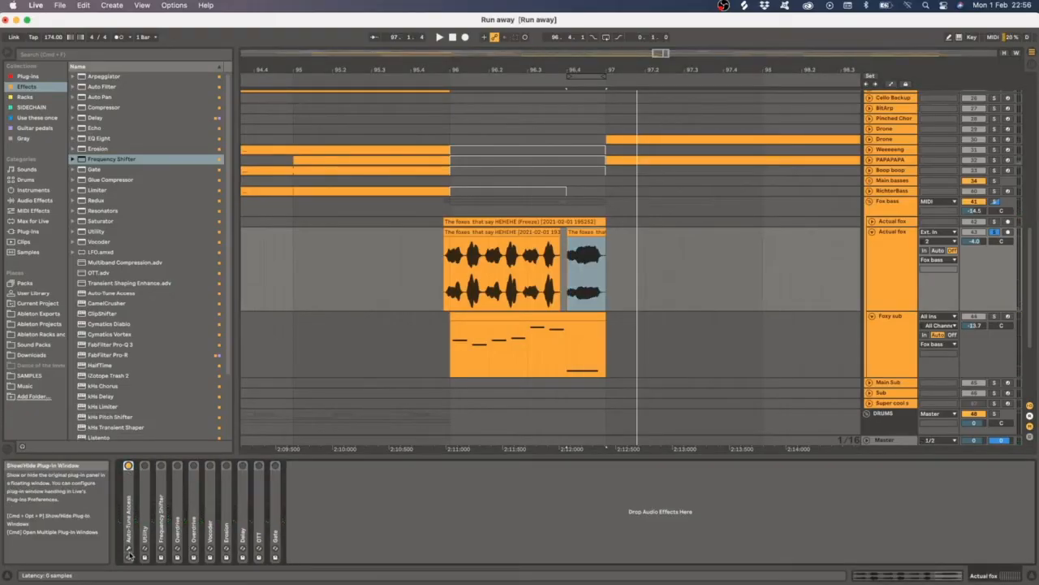
{"action": "left_click", "coordinate": [445, 258]}
{"action": "key", "text": "space"}
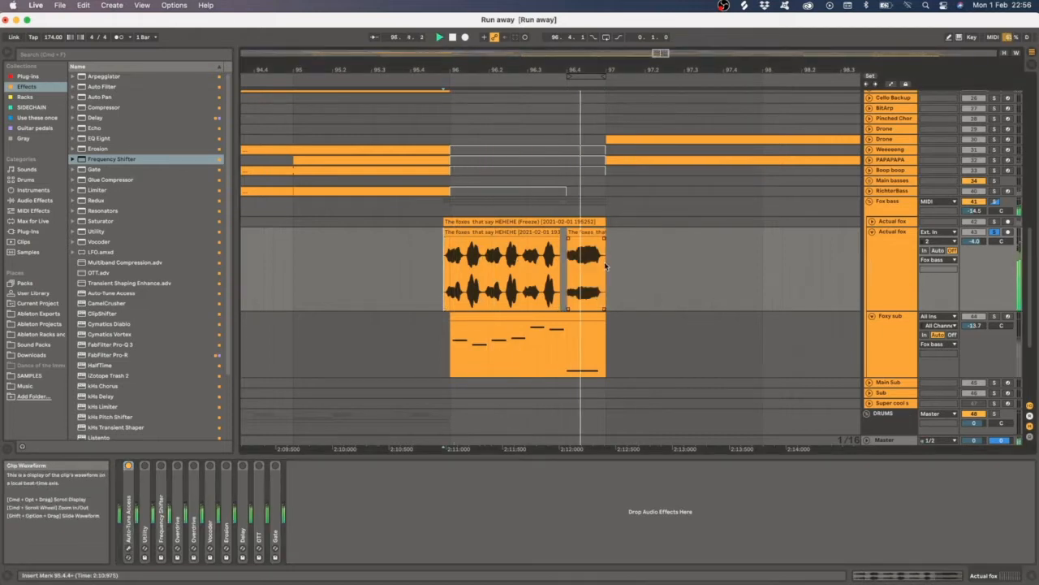
{"action": "key", "text": "space"}
{"action": "left_click", "coordinate": [902, 253]}
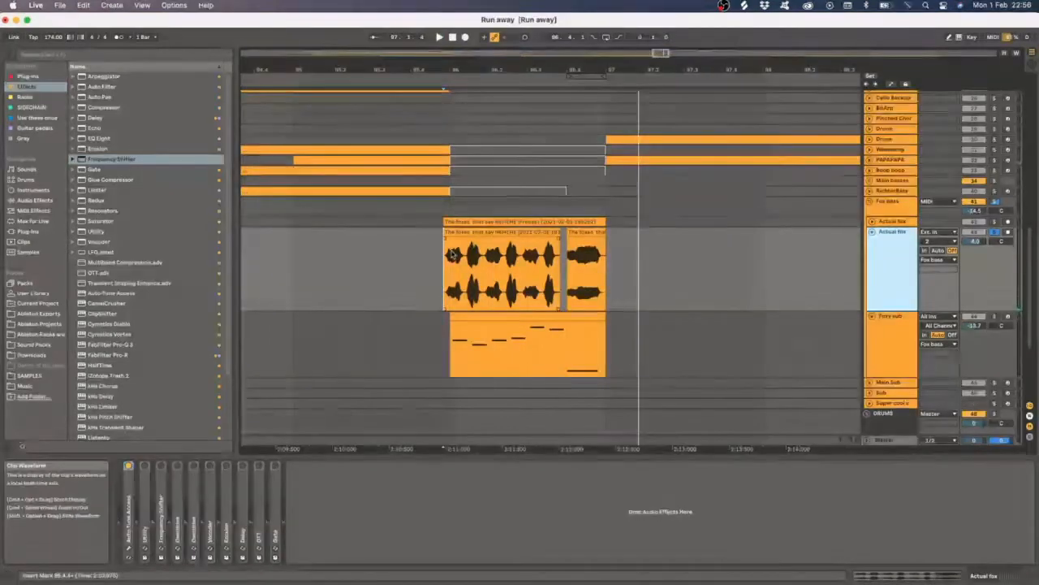
- Expand the Utility and Frequency Shifter devices on the Actual fox chain and play the clip to hear them
{"action": "left_click", "coordinate": [147, 522]}
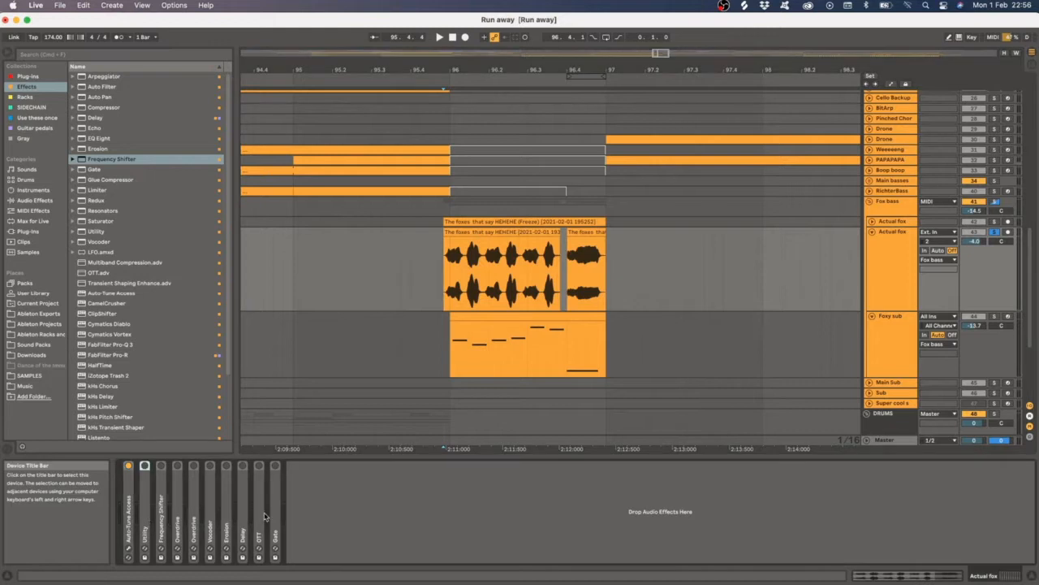
{"action": "double_click", "coordinate": [144, 508]}
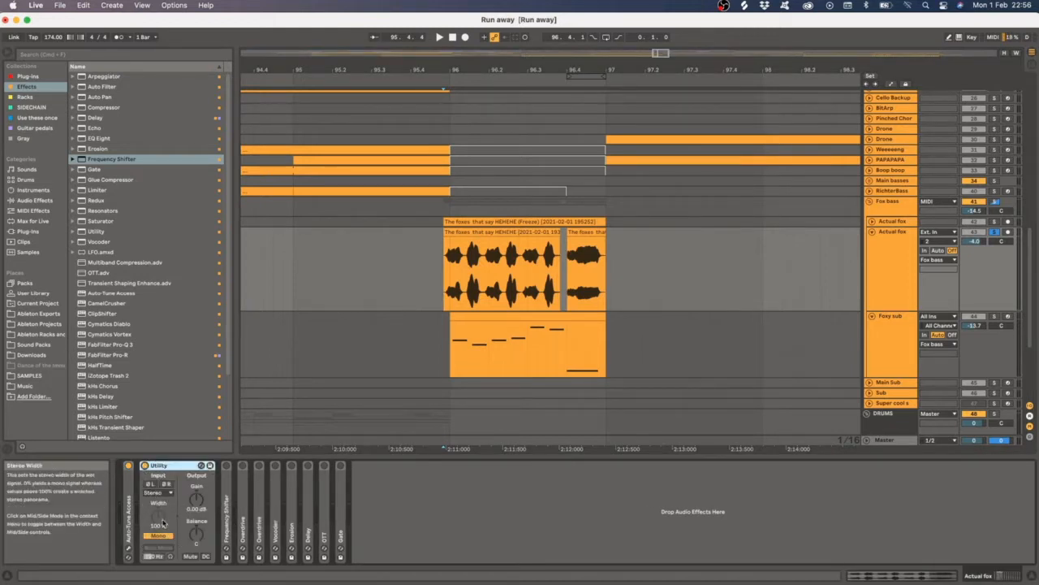
{"action": "double_click", "coordinate": [160, 466]}
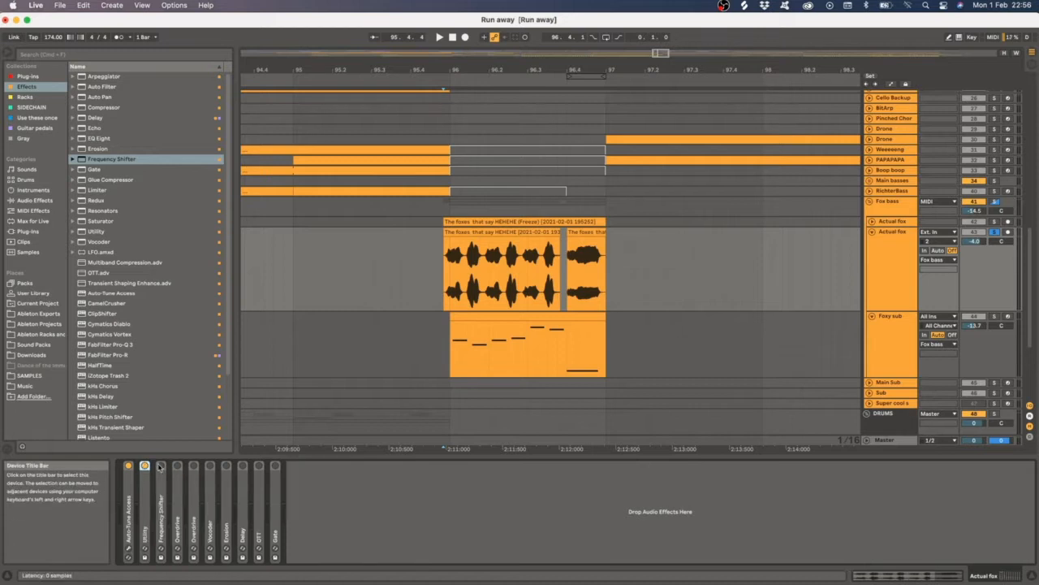
{"action": "double_click", "coordinate": [162, 531]}
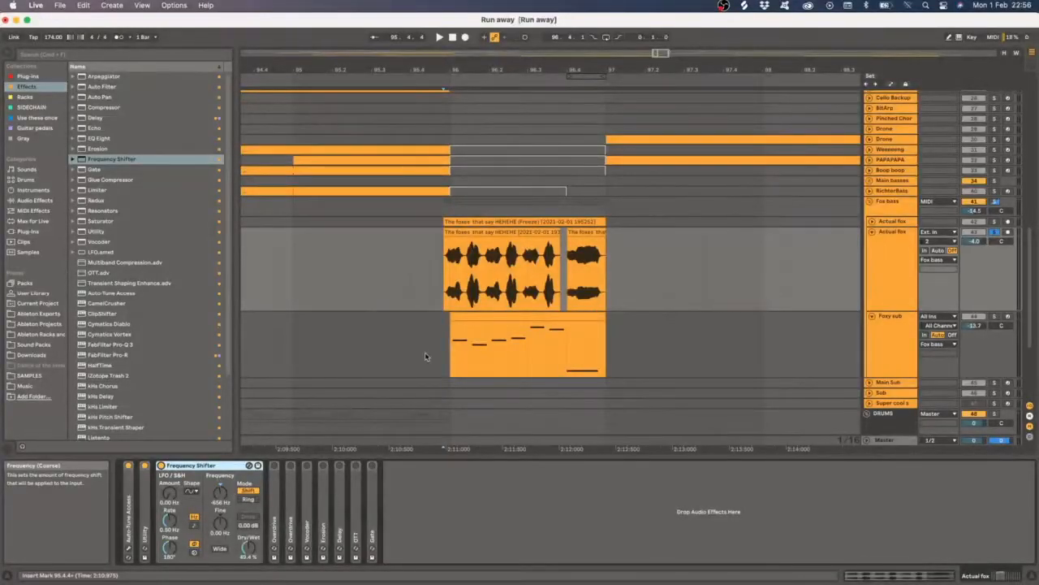
{"action": "left_click", "coordinate": [449, 276]}
{"action": "left_click", "coordinate": [443, 275]}
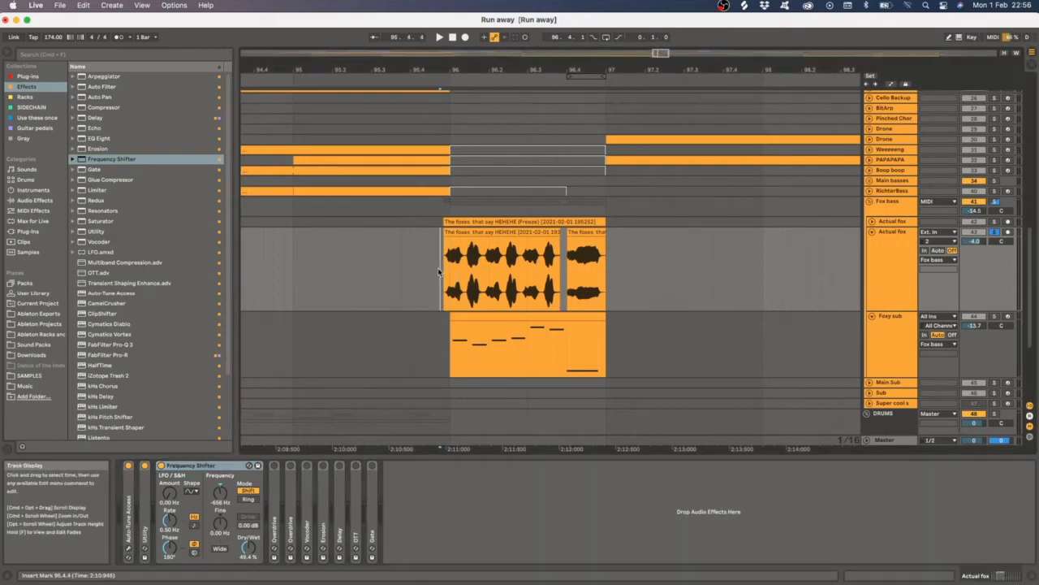
{"action": "key", "text": "space"}
{"action": "left_click", "coordinate": [886, 255]}
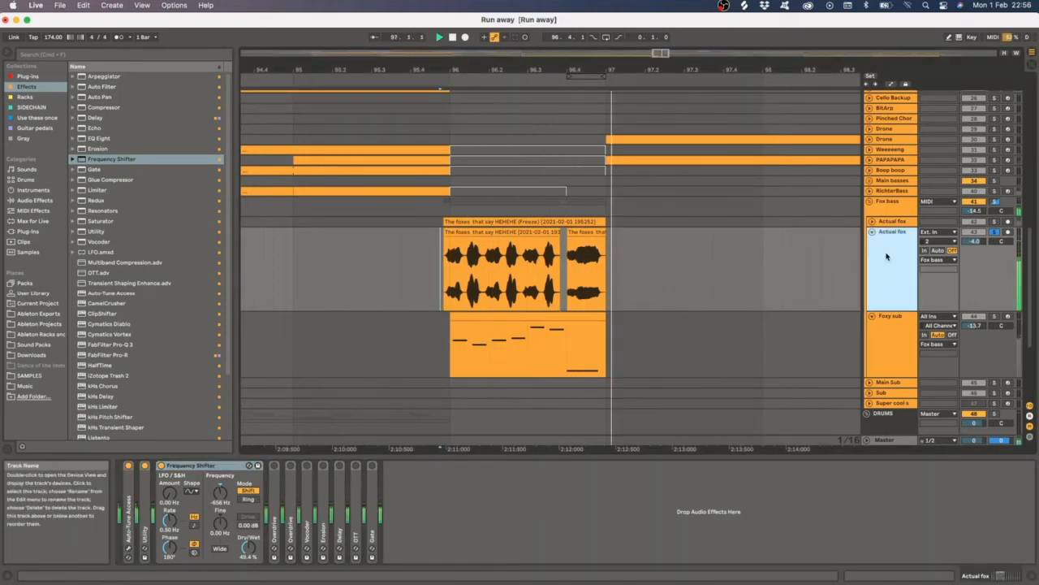
{"action": "key", "text": "space"}
{"action": "left_click", "coordinate": [569, 264]}
{"action": "key", "text": "space"}
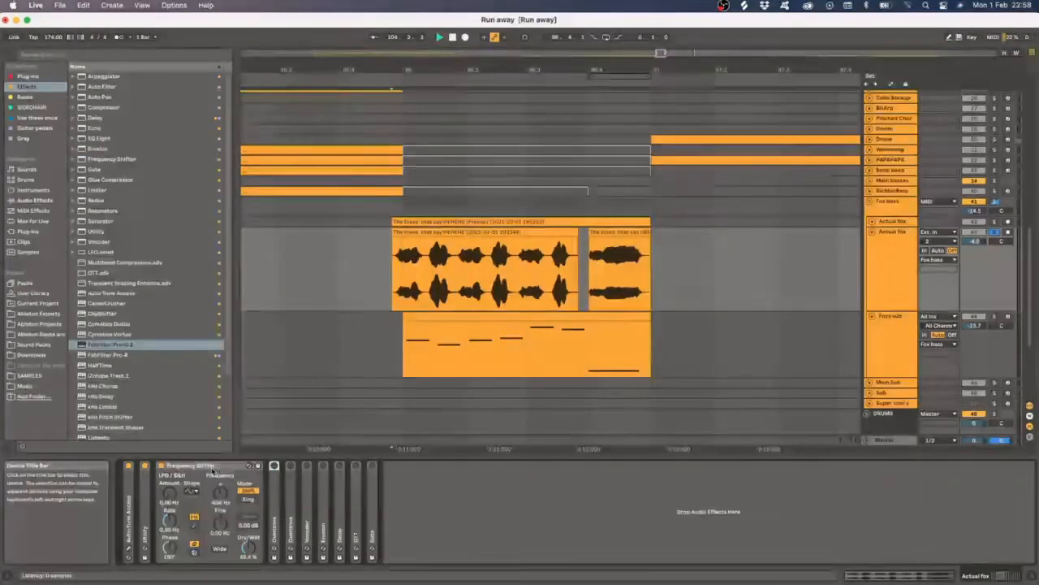
- Expand the two Overdrive devices and the Vocoder in the Actual fox chain and play the clip through them
{"action": "double_click", "coordinate": [213, 467]}
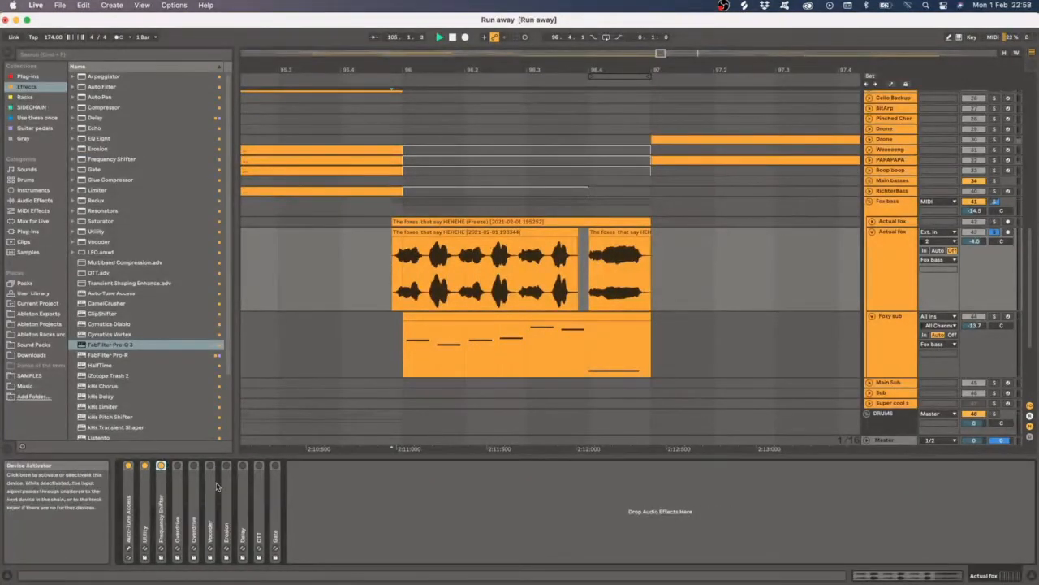
{"action": "double_click", "coordinate": [182, 503]}
{"action": "double_click", "coordinate": [248, 487]}
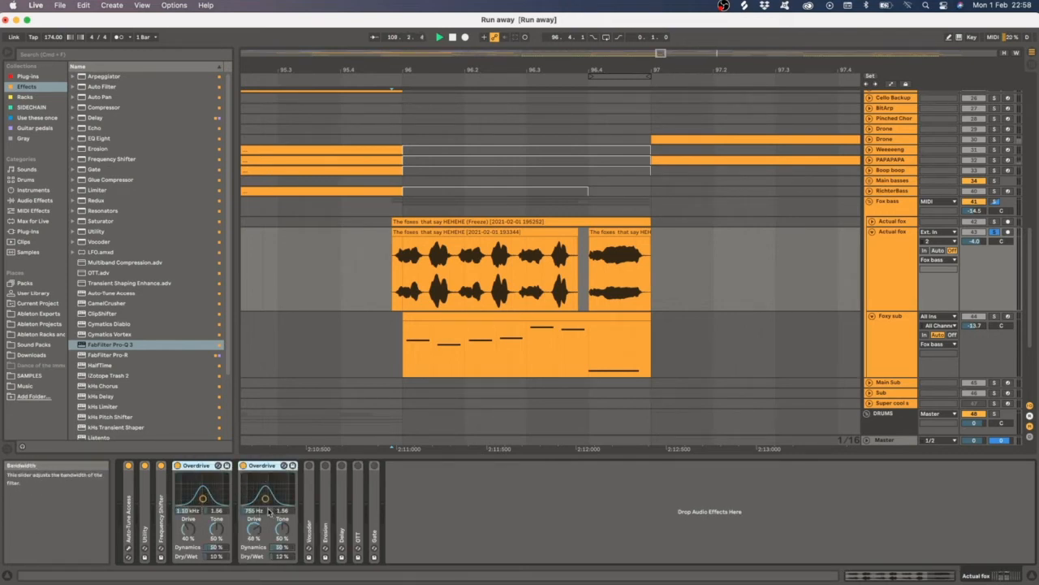
{"action": "double_click", "coordinate": [308, 500]}
{"action": "left_click", "coordinate": [330, 466]}
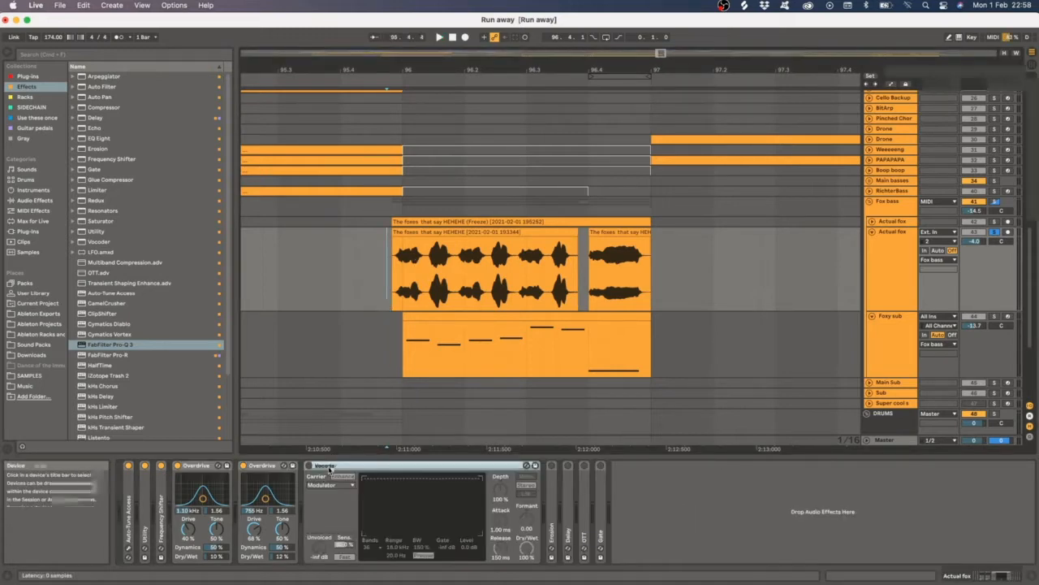
{"action": "left_click", "coordinate": [309, 465]}
{"action": "left_click", "coordinate": [387, 269]}
{"action": "key", "text": "space"}
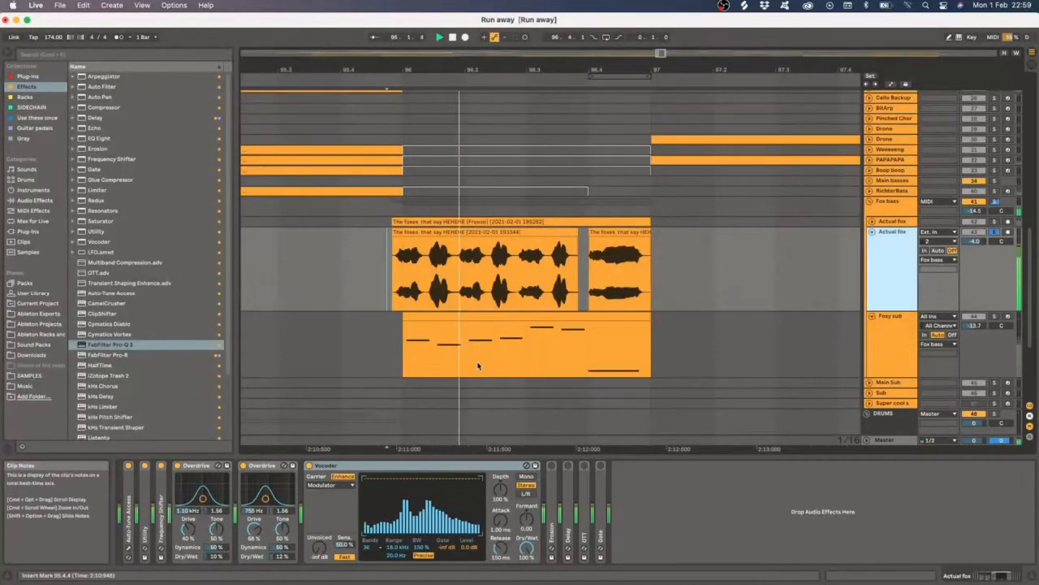
- Collapse the two Overdrive devices on the Actual fox chain and play the fox clip from its start
{"action": "key", "text": "space"}
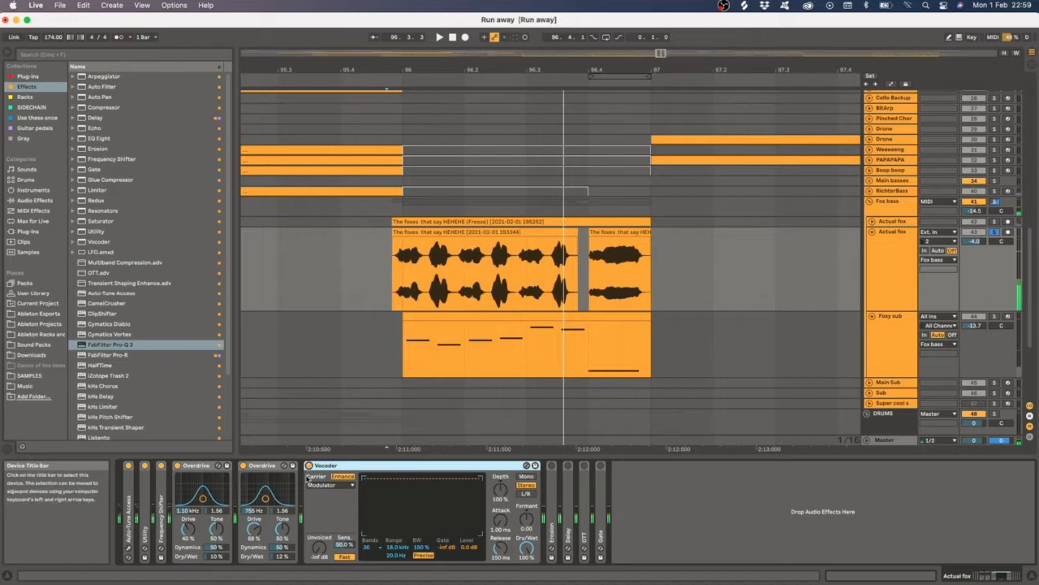
{"action": "left_click", "coordinate": [258, 467]}
{"action": "double_click", "coordinate": [195, 466]}
{"action": "double_click", "coordinate": [197, 466]}
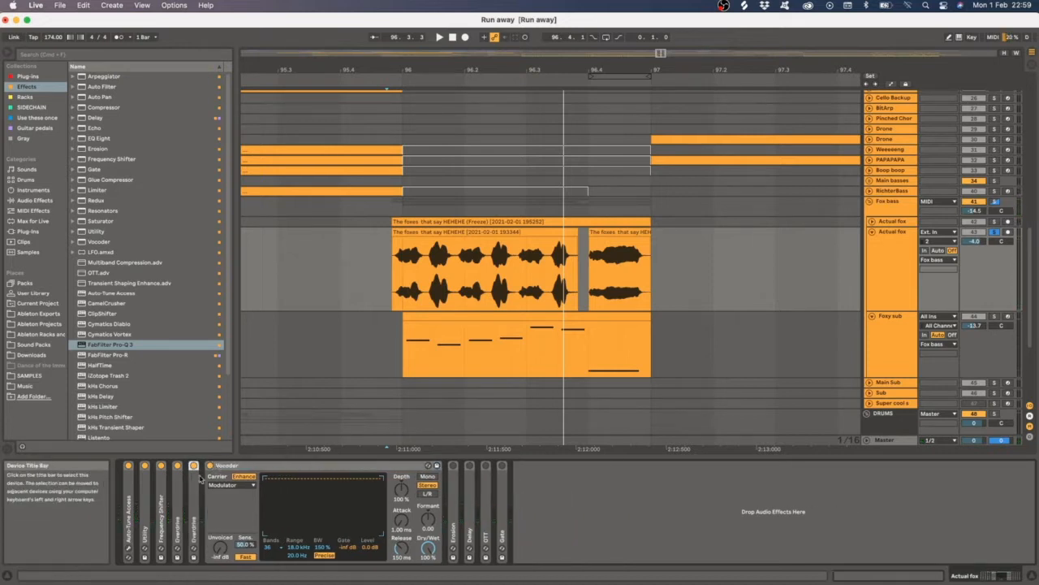
{"action": "left_click", "coordinate": [399, 280]}
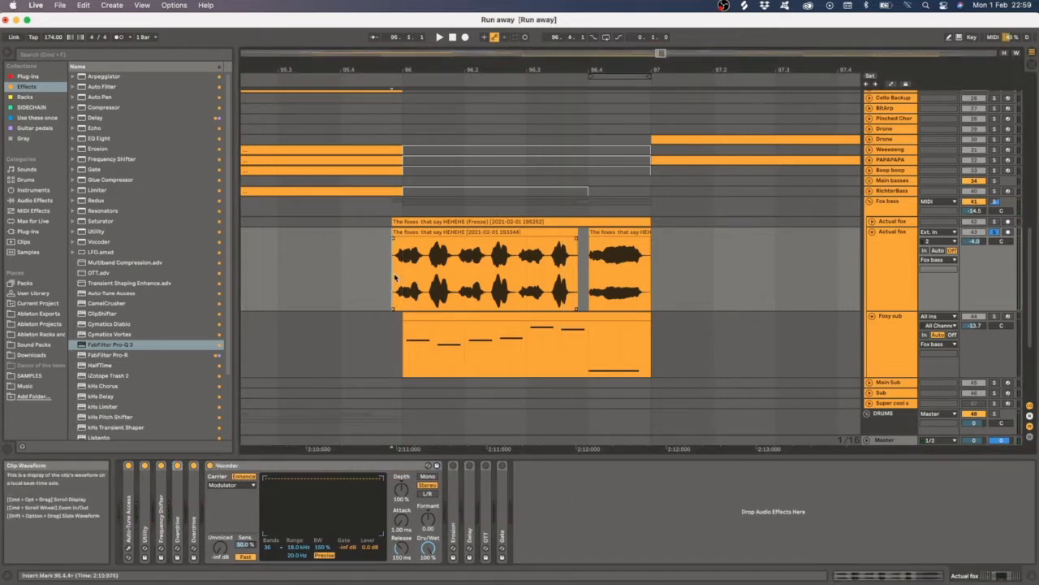
{"action": "key", "text": "space"}
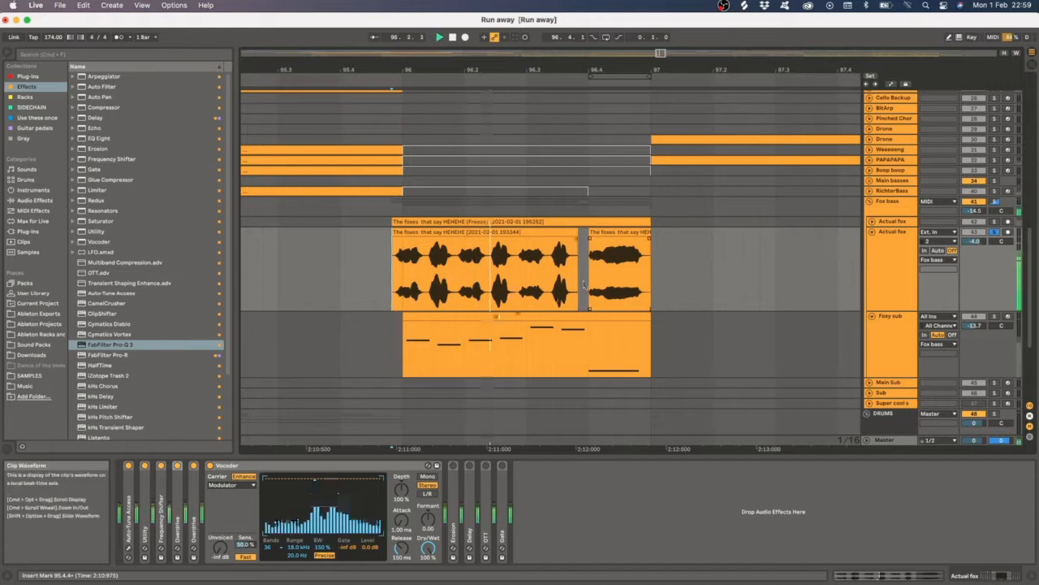
- Collapse the Vocoder, expand the Erosion device and play the fox clip through it
{"action": "double_click", "coordinate": [225, 465]}
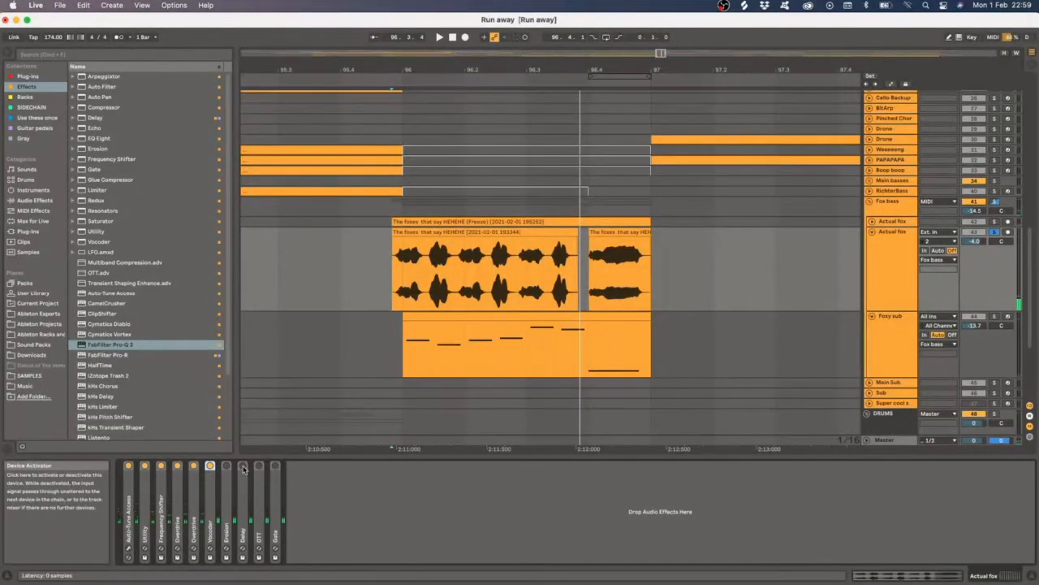
{"action": "double_click", "coordinate": [221, 510]}
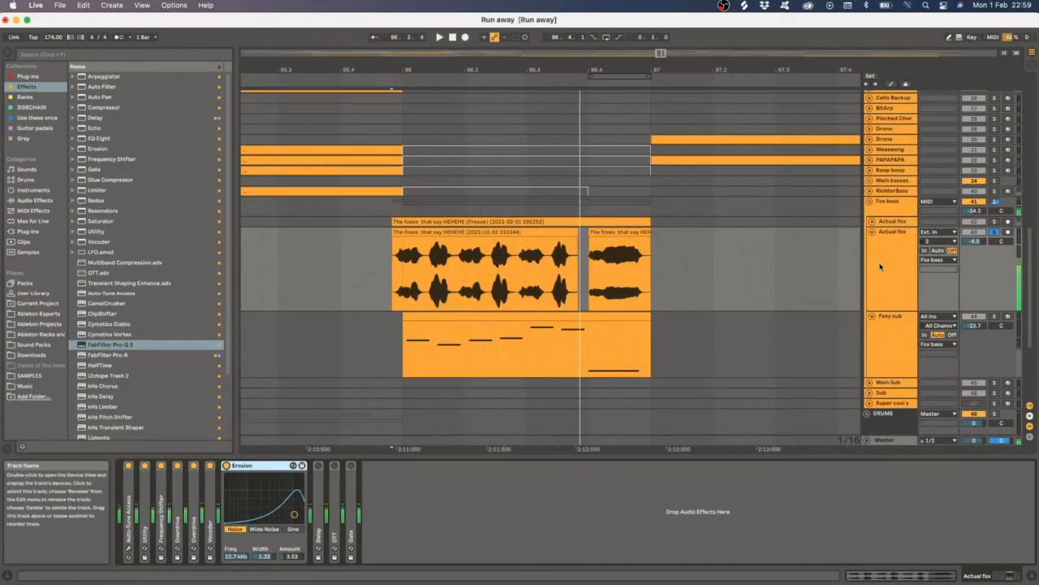
{"action": "left_click", "coordinate": [366, 280]}
{"action": "left_click", "coordinate": [259, 465]}
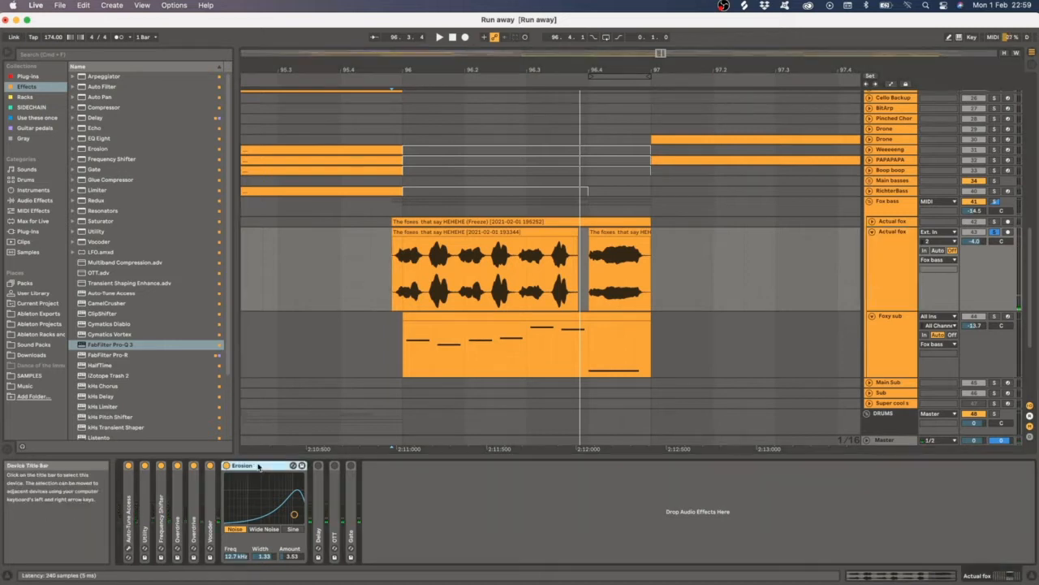
{"action": "key", "text": "space"}
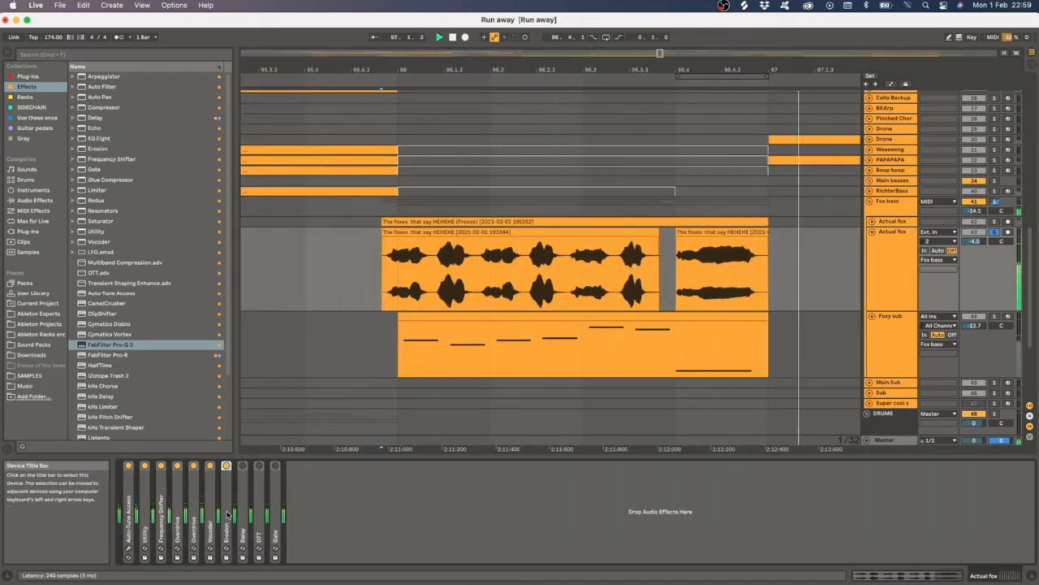
{"action": "key", "text": "space"}
- Collapse the Erosion device, expand the Delay device and play the fox clip through it
{"action": "double_click", "coordinate": [228, 515]}
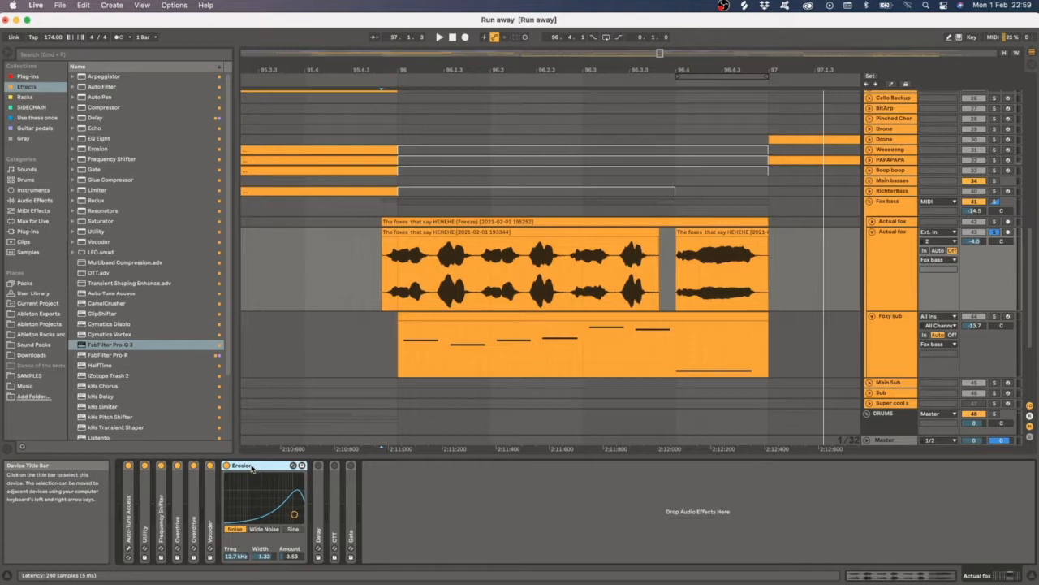
{"action": "double_click", "coordinate": [260, 465]}
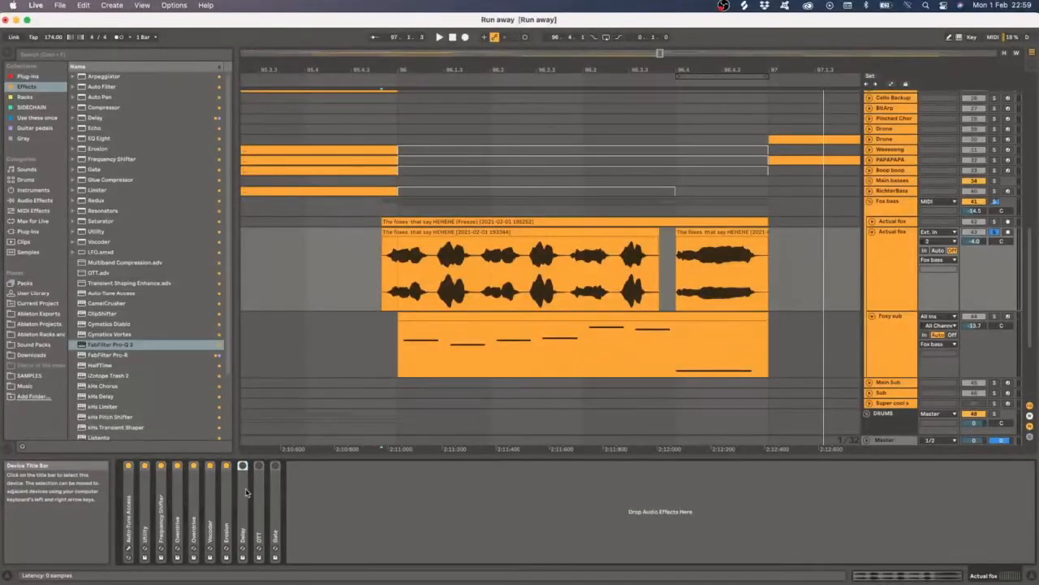
{"action": "double_click", "coordinate": [246, 492]}
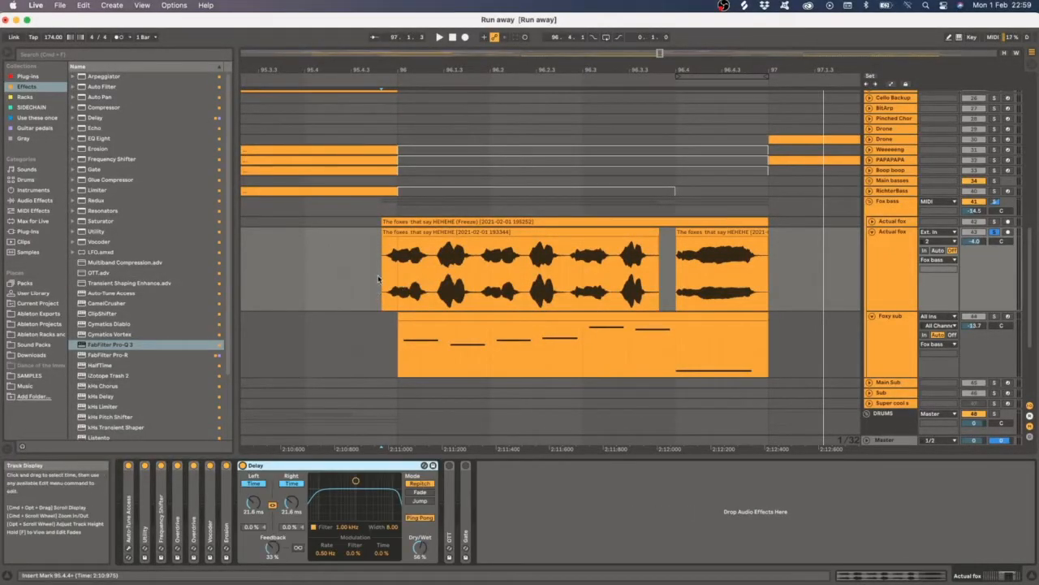
{"action": "key", "text": "space"}
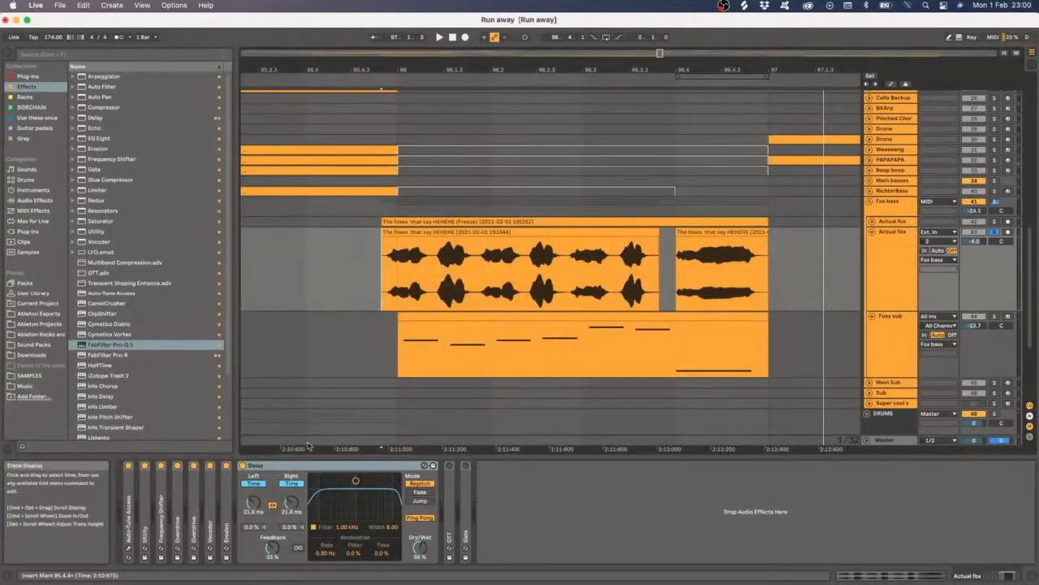
{"action": "key", "text": "space"}
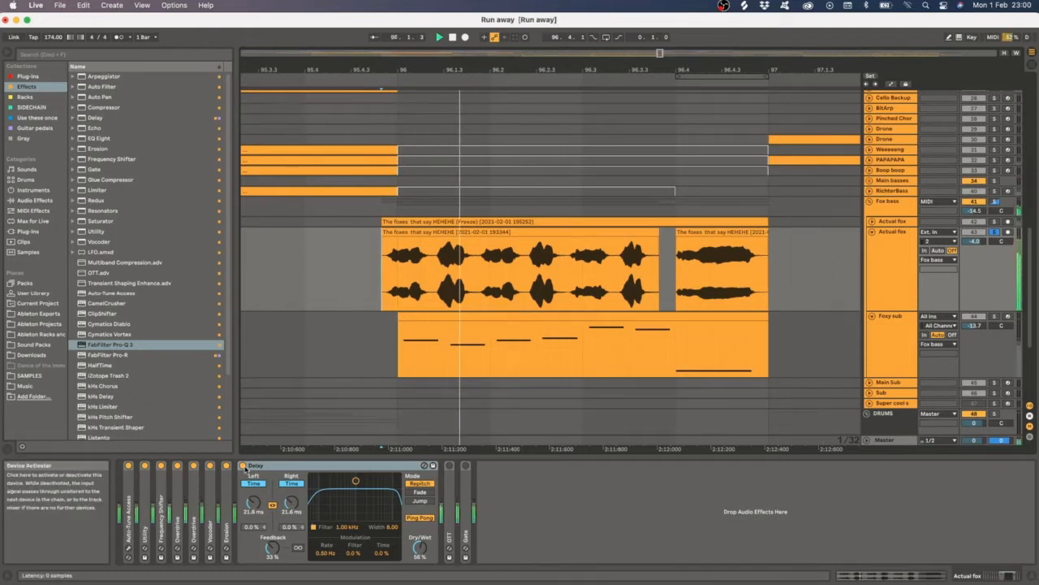
- Toggle the Delay device off and back on while playing the fox clip
{"action": "left_click", "coordinate": [243, 466]}
{"action": "left_click", "coordinate": [243, 466]}
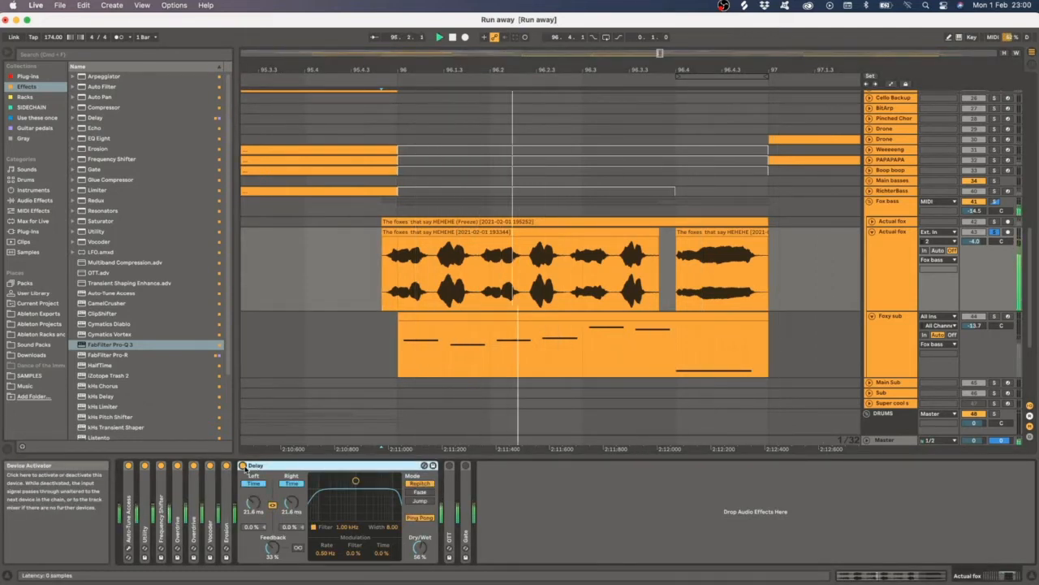
{"action": "key", "text": "space"}
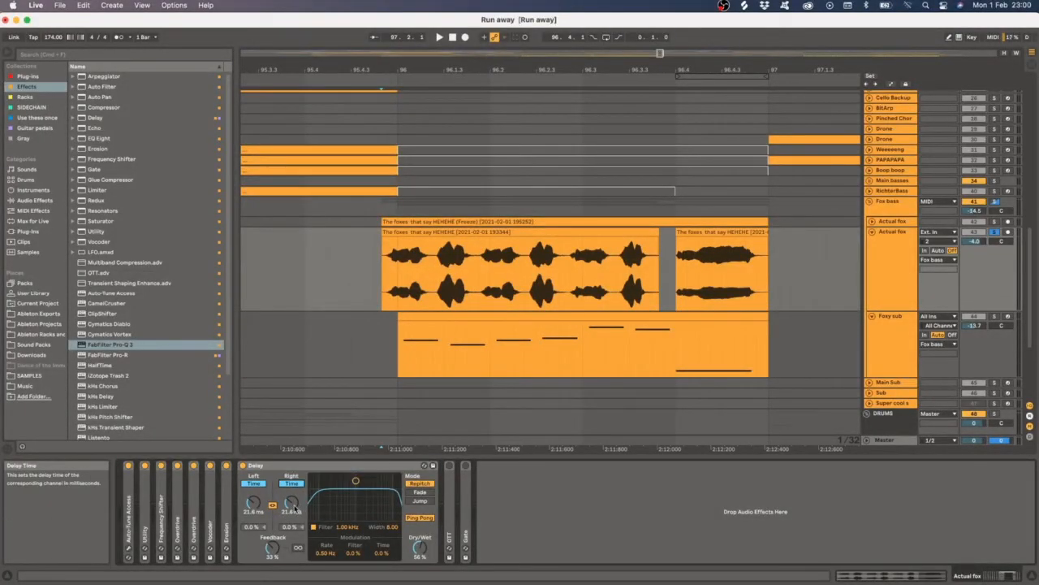
{"action": "key", "text": "space"}
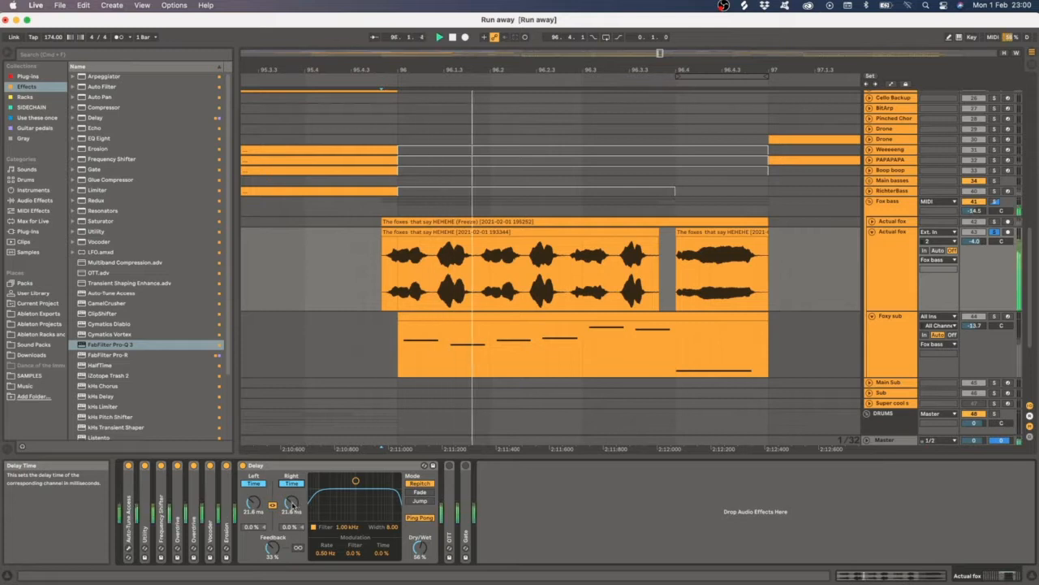
{"action": "key", "text": "space"}
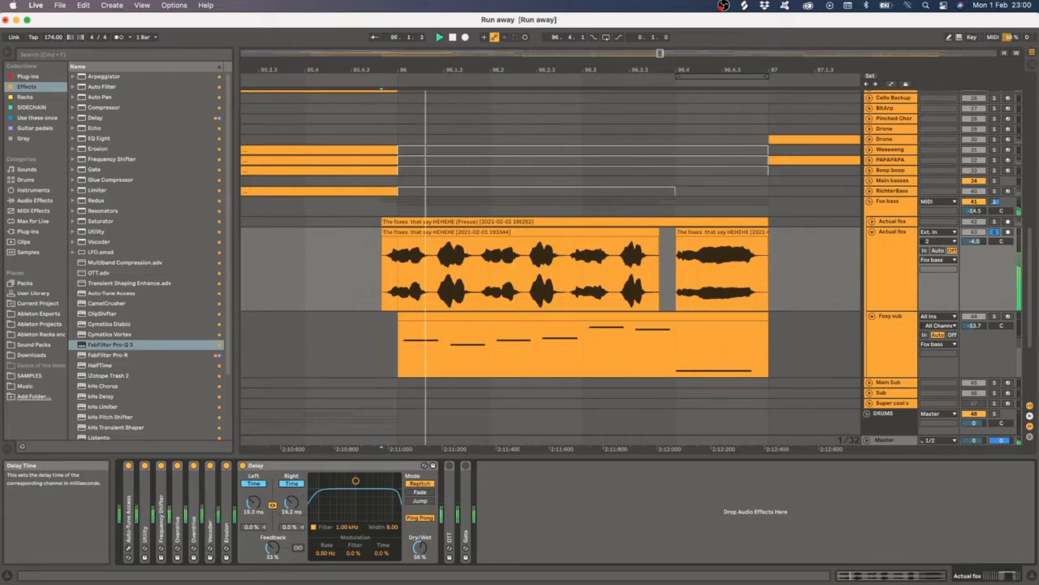
{"action": "key", "text": "space"}
- Collapse the Delay device, expand the OTT device and play the fox clip through it
{"action": "double_click", "coordinate": [257, 466]}
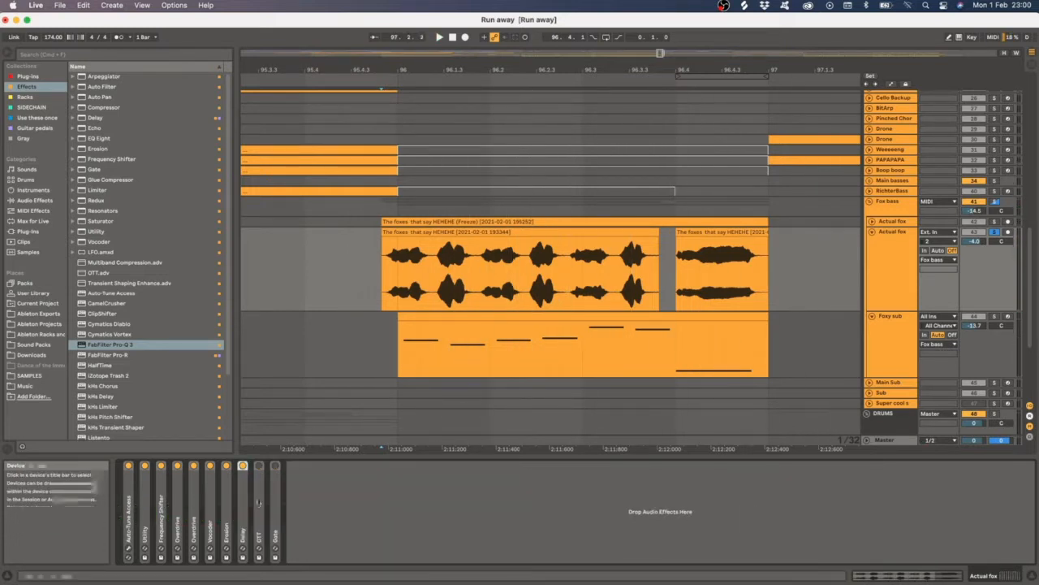
{"action": "double_click", "coordinate": [258, 477]}
{"action": "key", "text": "space"}
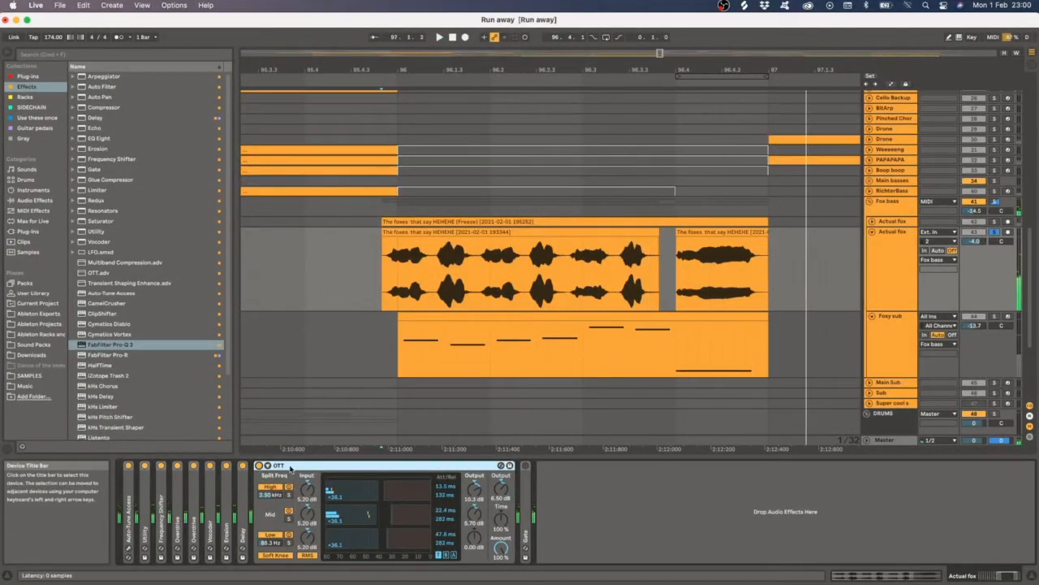
- Switch to the Fox bass track and back to Actual fox, expand the Gate device and play the clip
{"action": "left_click", "coordinate": [889, 203]}
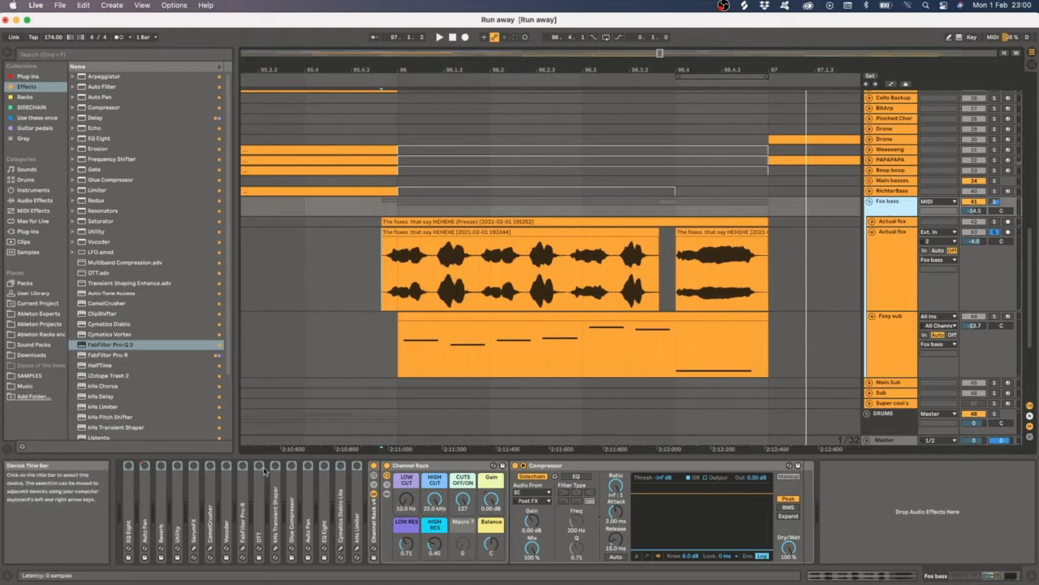
{"action": "left_click", "coordinate": [850, 268]}
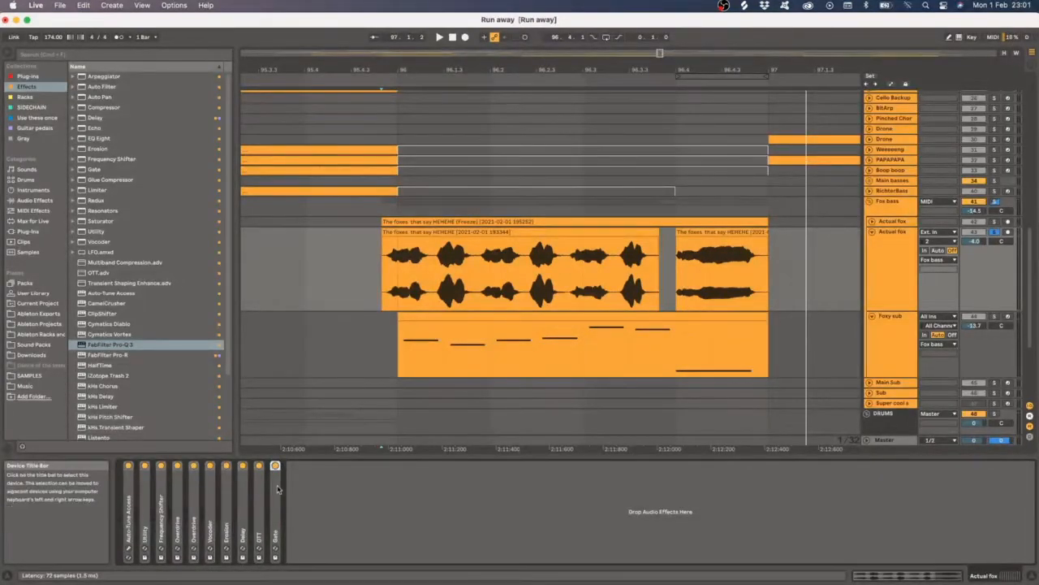
{"action": "double_click", "coordinate": [277, 489]}
{"action": "key", "text": "space"}
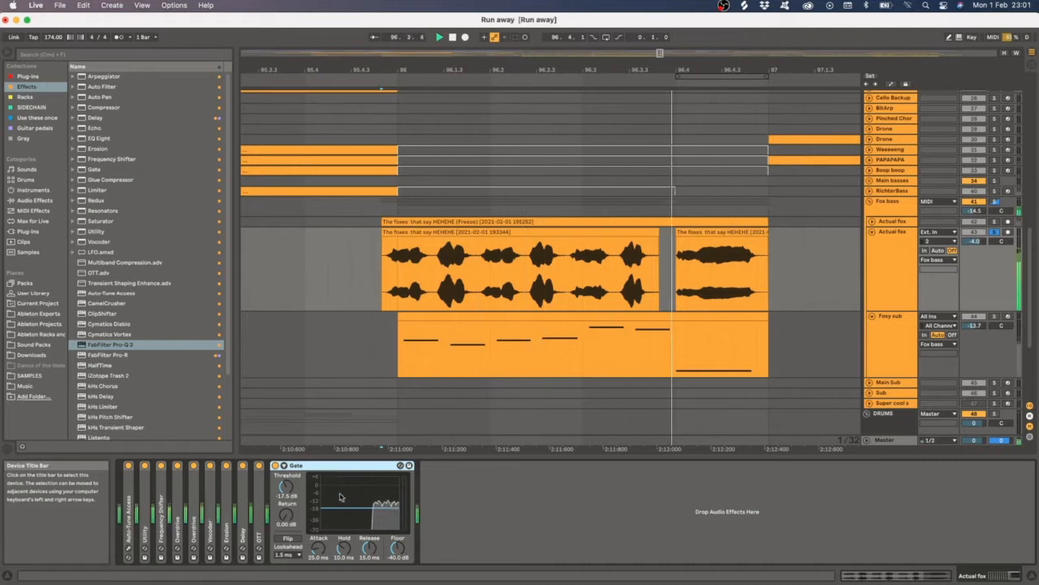
{"action": "key", "text": "space"}
- Reopen the Gate device, zoom into the fox clip's waveform and collapse the Gate again
{"action": "double_click", "coordinate": [300, 466]}
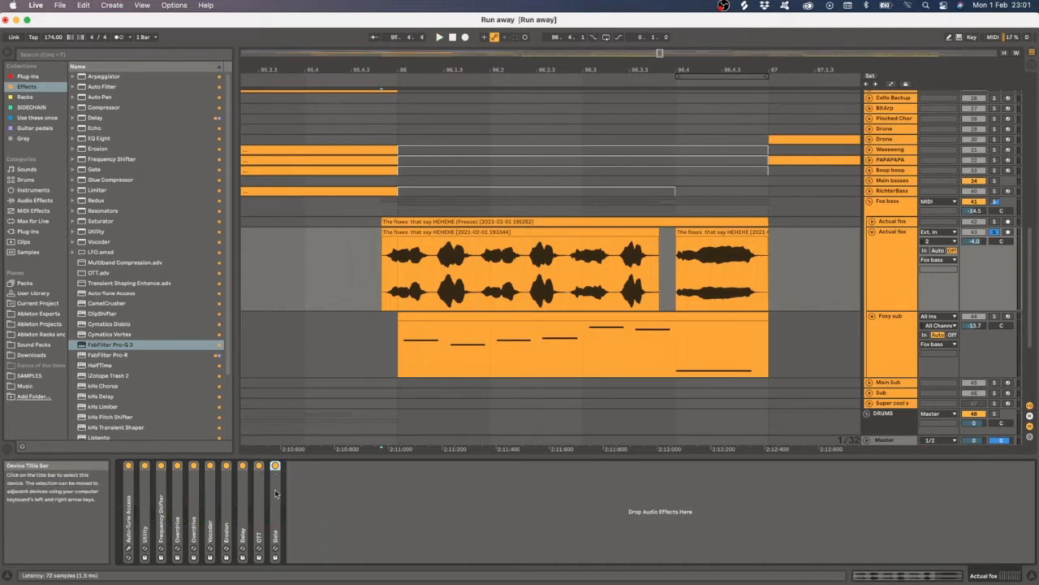
{"action": "double_click", "coordinate": [276, 493]}
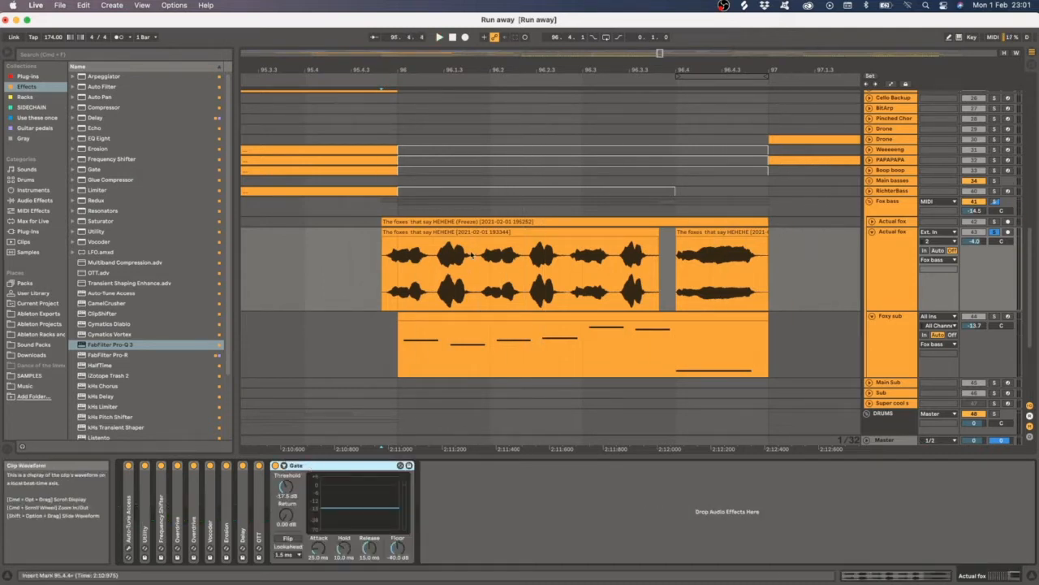
{"action": "scroll", "coordinate": [395, 258], "scroll_direction": "up", "scroll_amount": 2}
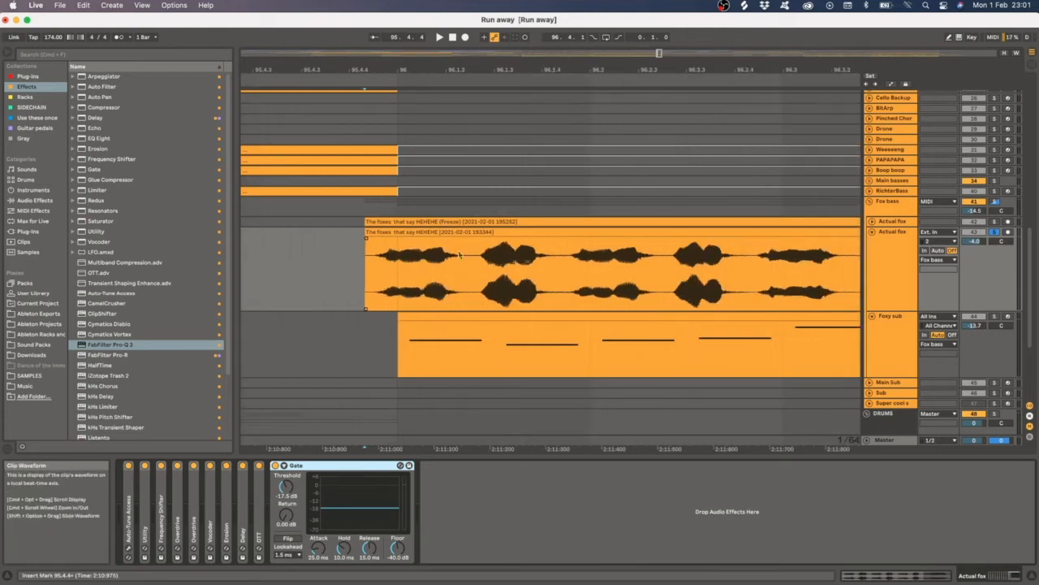
{"action": "left_click_drag", "start_coordinate": [399, 255], "coordinate": [408, 255]}
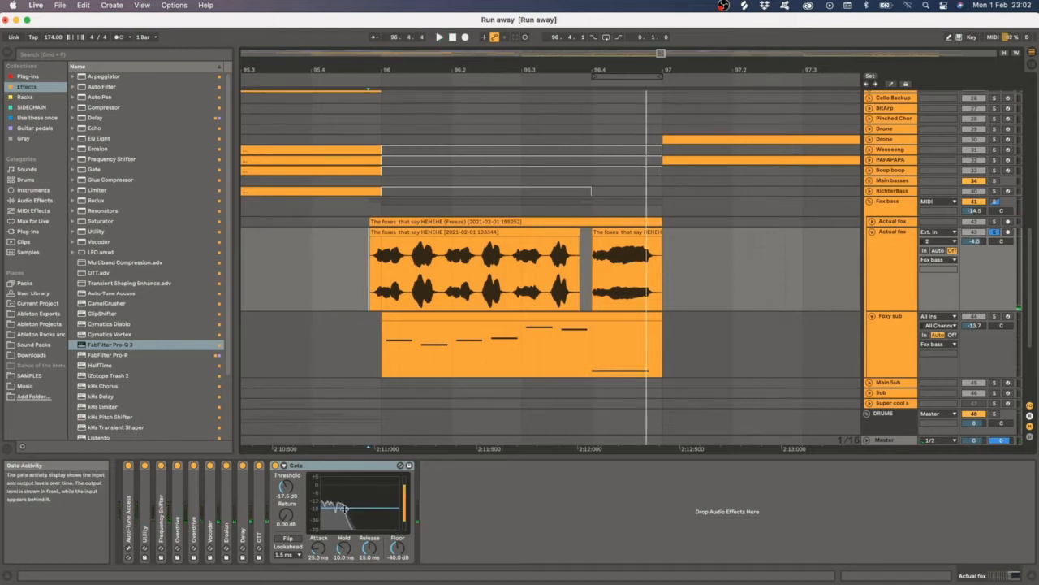
{"action": "double_click", "coordinate": [328, 471]}
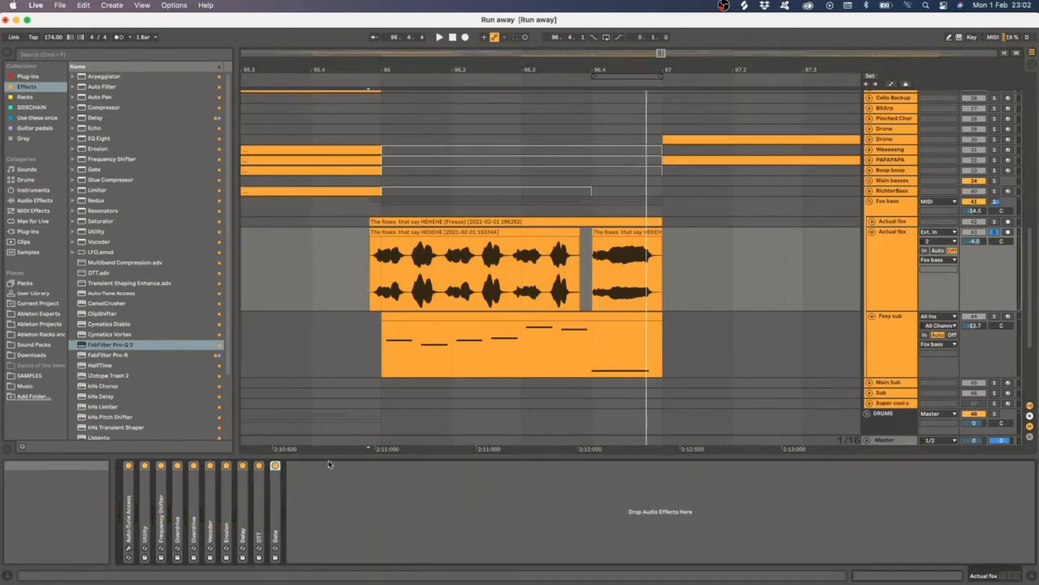
- Switch between the Actual fox and Foxy sub tracks and play the Foxy sub track's devices
{"action": "left_click", "coordinate": [577, 297]}
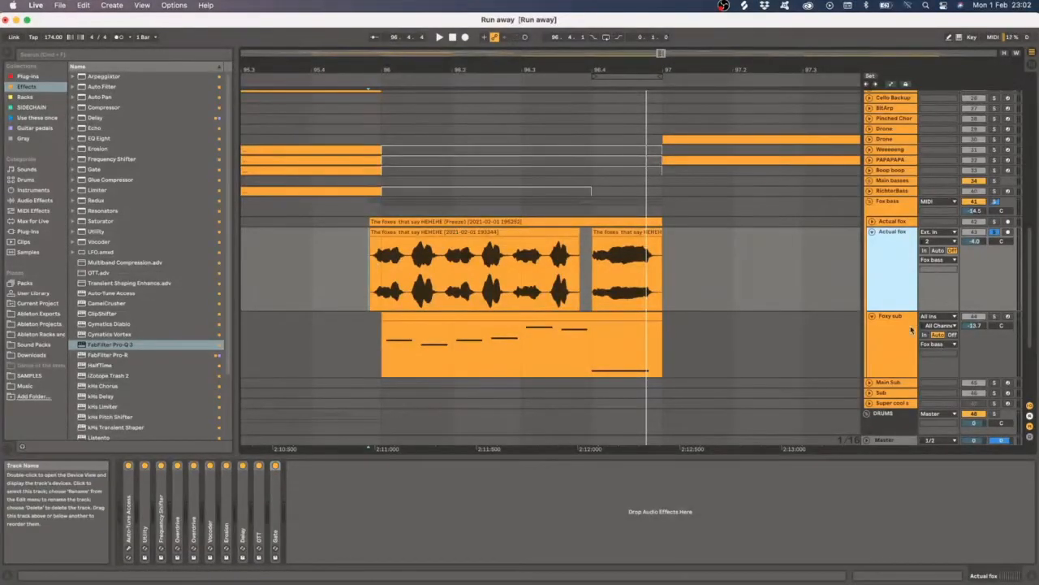
{"action": "left_click", "coordinate": [379, 343]}
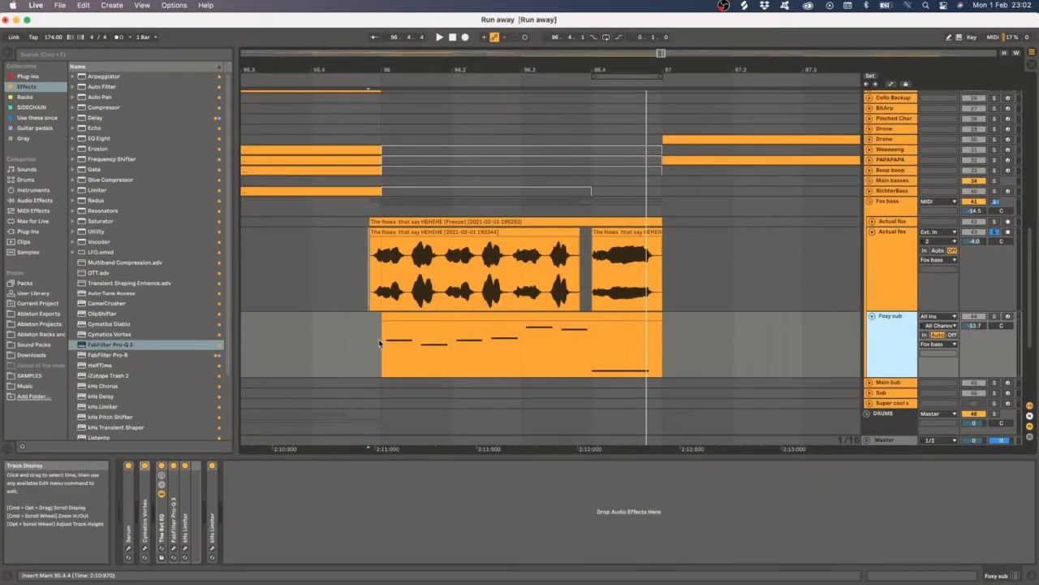
{"action": "left_click", "coordinate": [892, 268]}
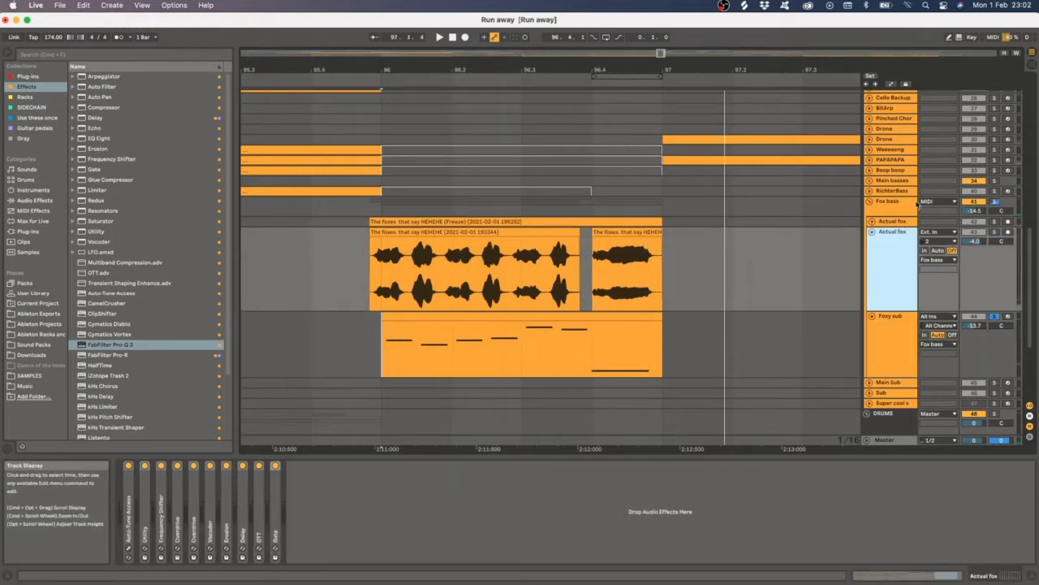
{"action": "left_click", "coordinate": [900, 329]}
{"action": "key", "text": "space"}
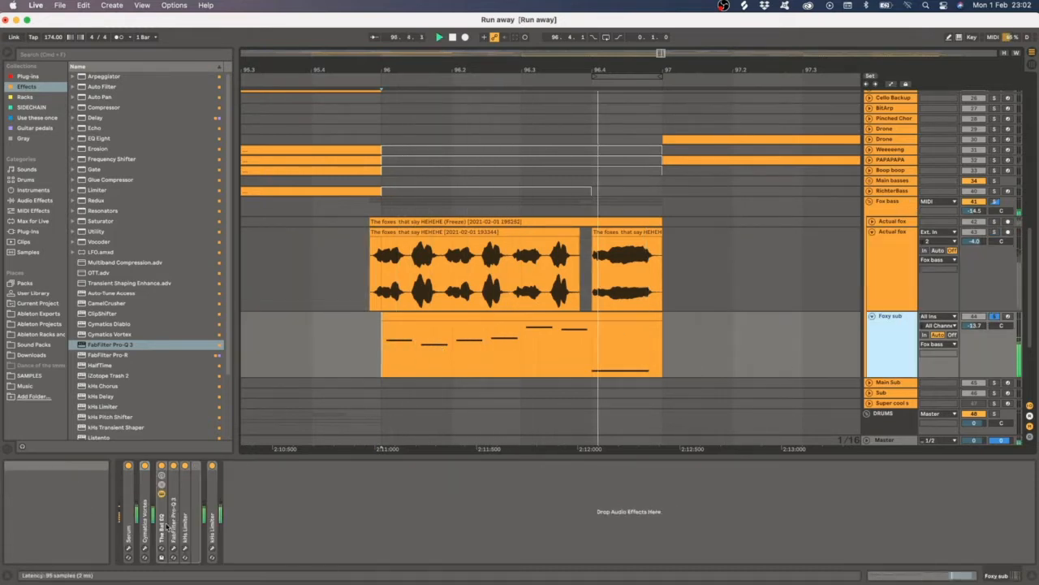
- Open the Serum instrument on Foxy sub, inspect its FX page distortion, close it and replay the clip
{"action": "left_click", "coordinate": [129, 548]}
{"action": "key", "text": "space"}
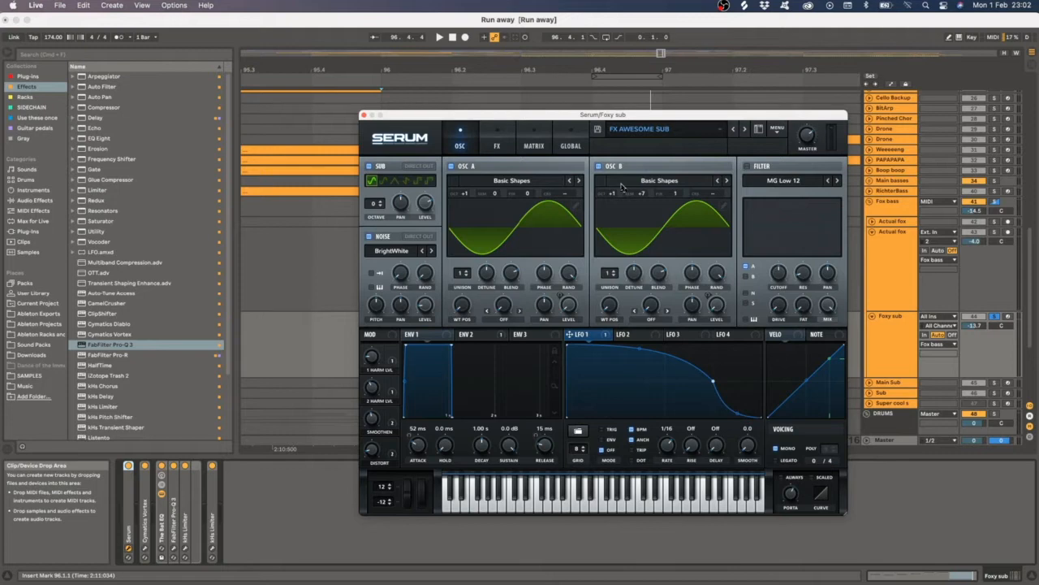
{"action": "left_click", "coordinate": [393, 358]}
{"action": "left_click", "coordinate": [395, 377]}
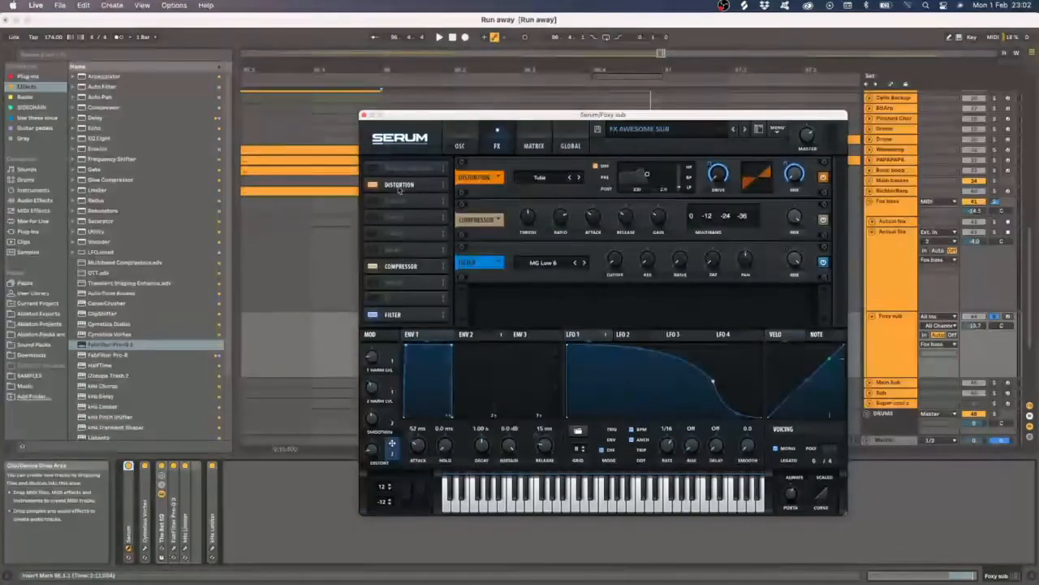
{"action": "left_click", "coordinate": [364, 115]}
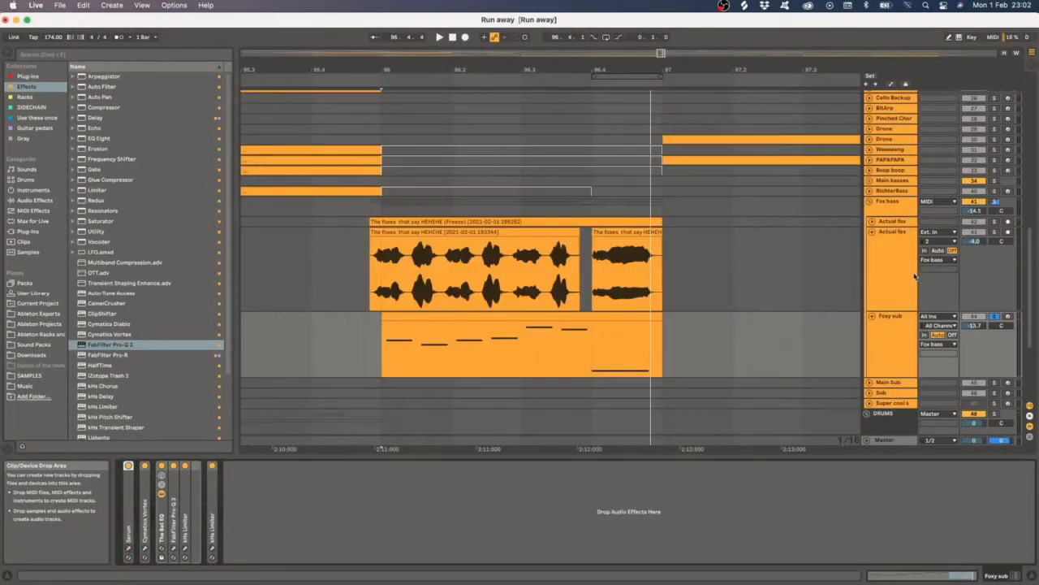
{"action": "key", "text": "space"}
{"action": "left_click", "coordinate": [898, 335]}
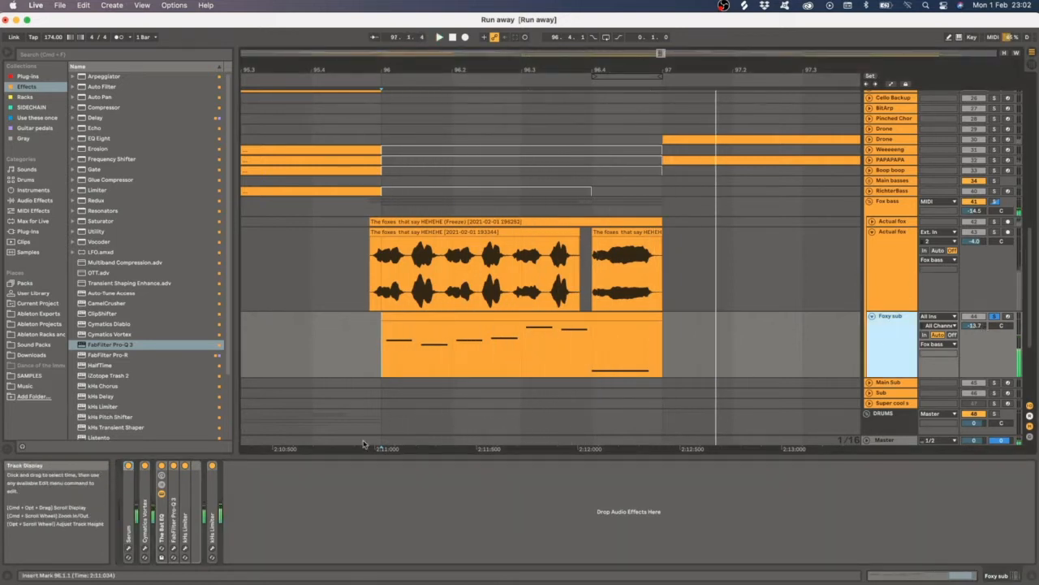
- Open the kHs Limiter plug-in window from the Foxy sub device chain
{"action": "left_click", "coordinate": [145, 487]}
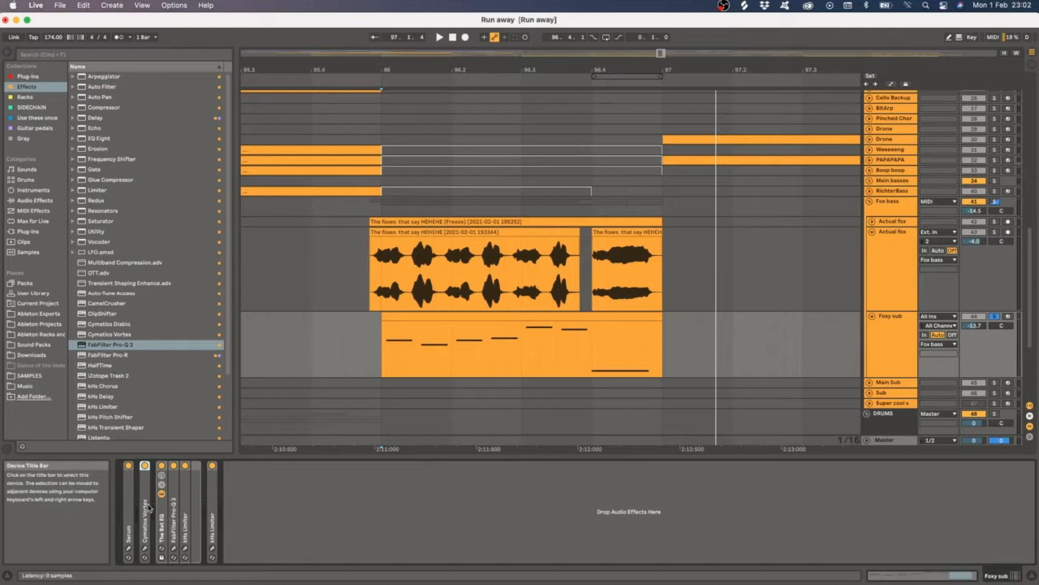
{"action": "left_click", "coordinate": [166, 514]}
{"action": "left_click", "coordinate": [175, 550]}
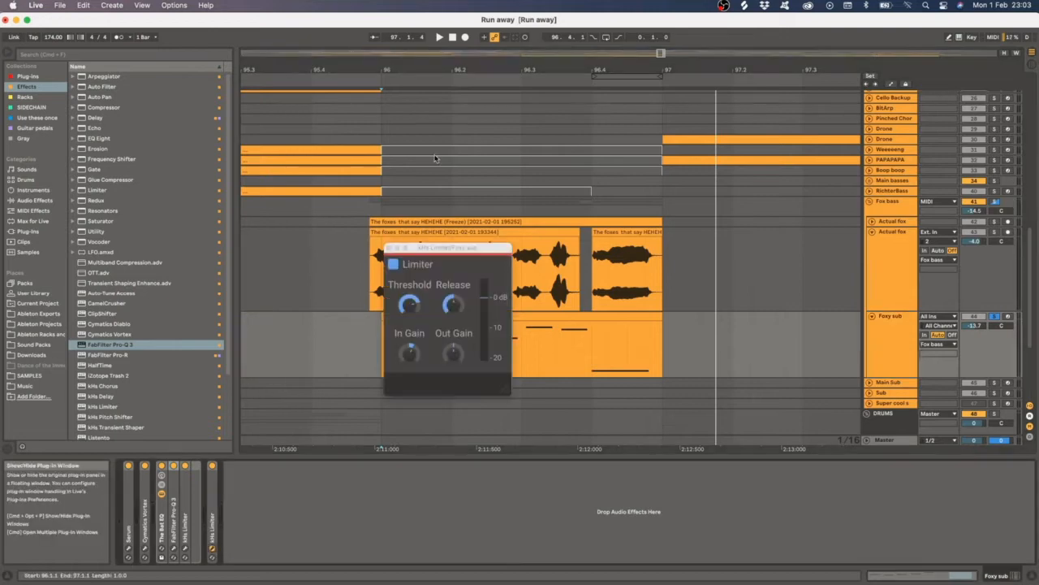
- Switch to the Actual fox tracks and fold and unfold the frozen Actual fox track
{"action": "left_click", "coordinate": [891, 263]}
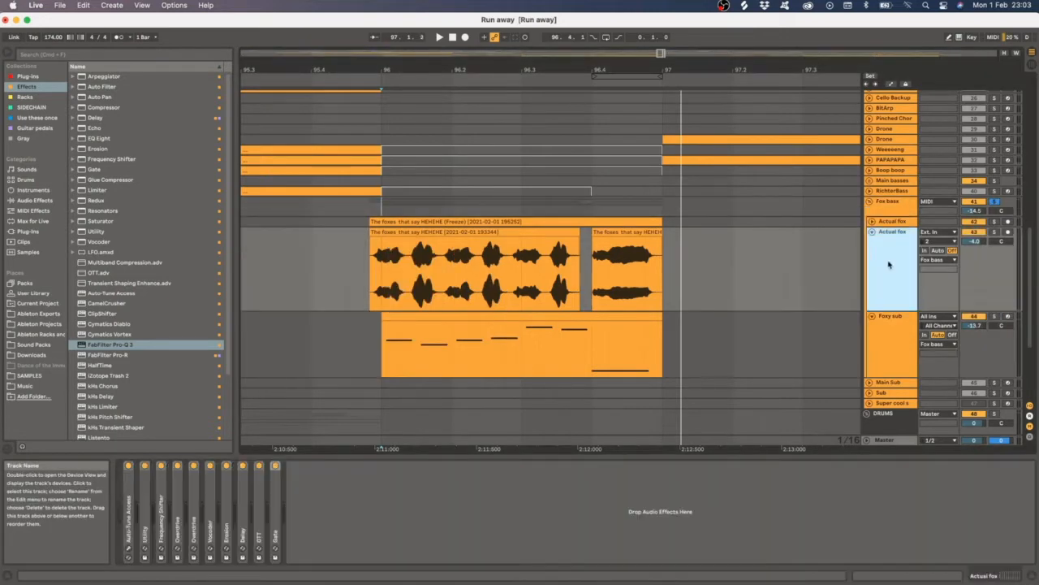
{"action": "left_click", "coordinate": [896, 322]}
{"action": "left_click", "coordinate": [893, 242]}
{"action": "left_click", "coordinate": [870, 221]}
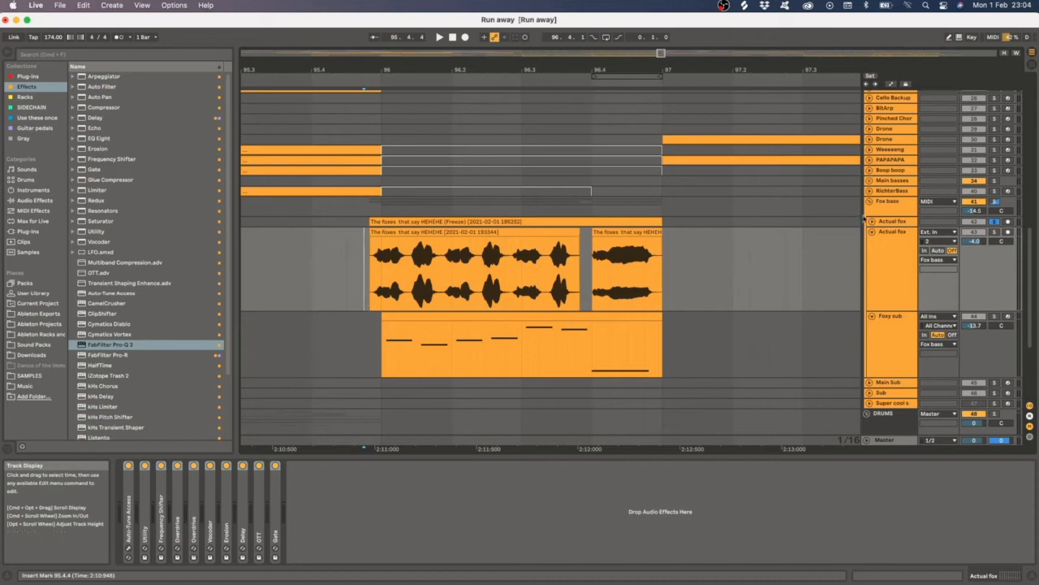
{"action": "left_click", "coordinate": [873, 222]}
{"action": "left_click", "coordinate": [872, 221]}
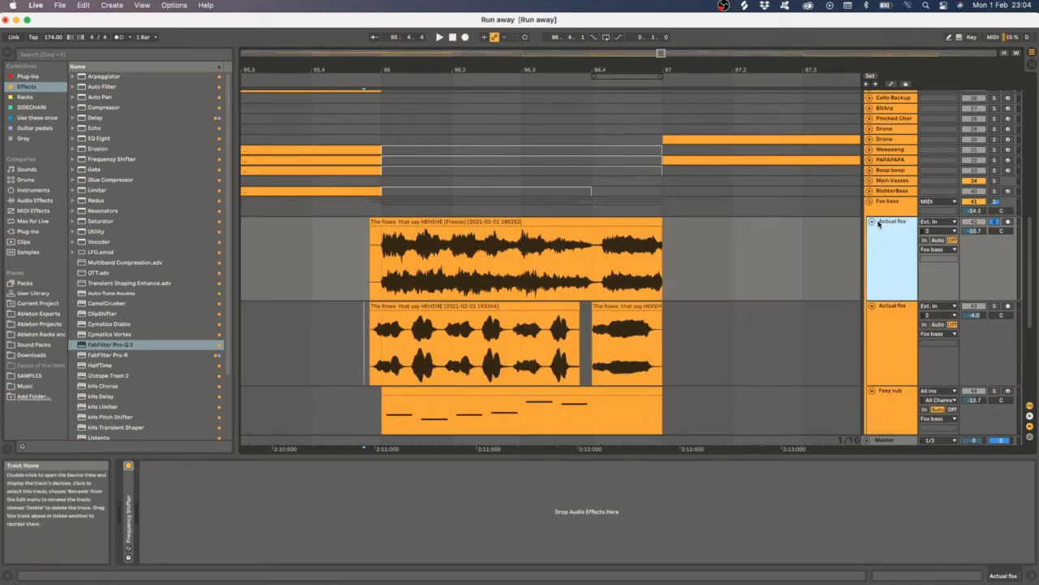
{"action": "left_click", "coordinate": [872, 222]}
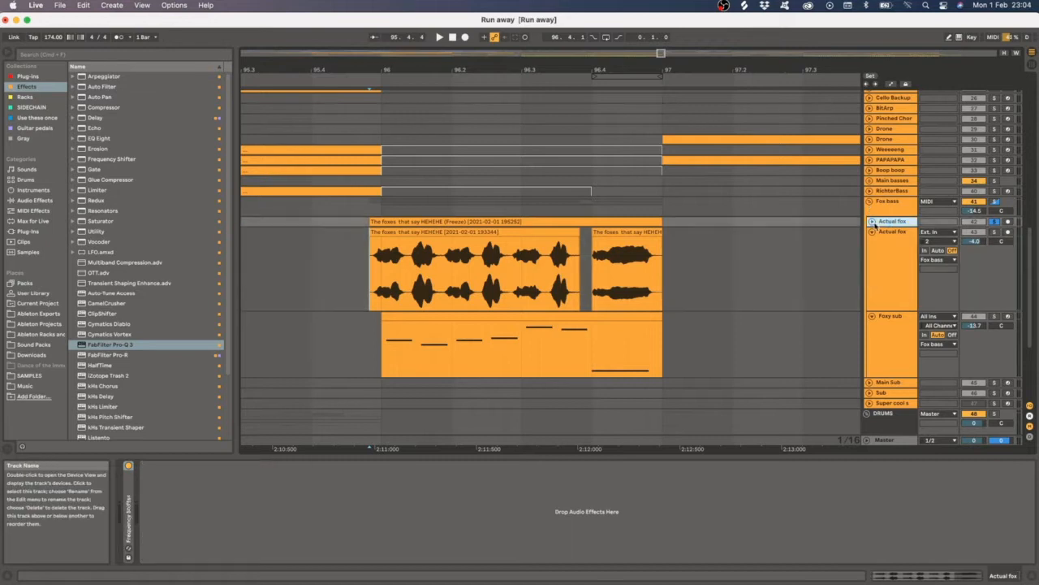
- Unfold the frozen Actual fox track, select its clip and expand its Frequency Shifter device
{"action": "left_click", "coordinate": [872, 222]}
{"action": "left_click", "coordinate": [379, 259]}
{"action": "left_click", "coordinate": [389, 222]}
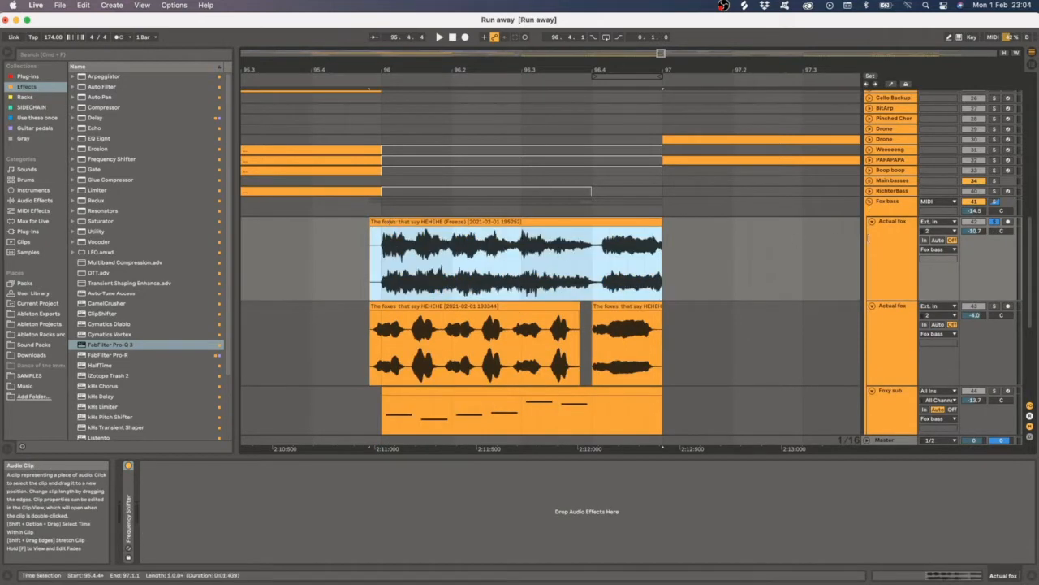
{"action": "left_click", "coordinate": [900, 243]}
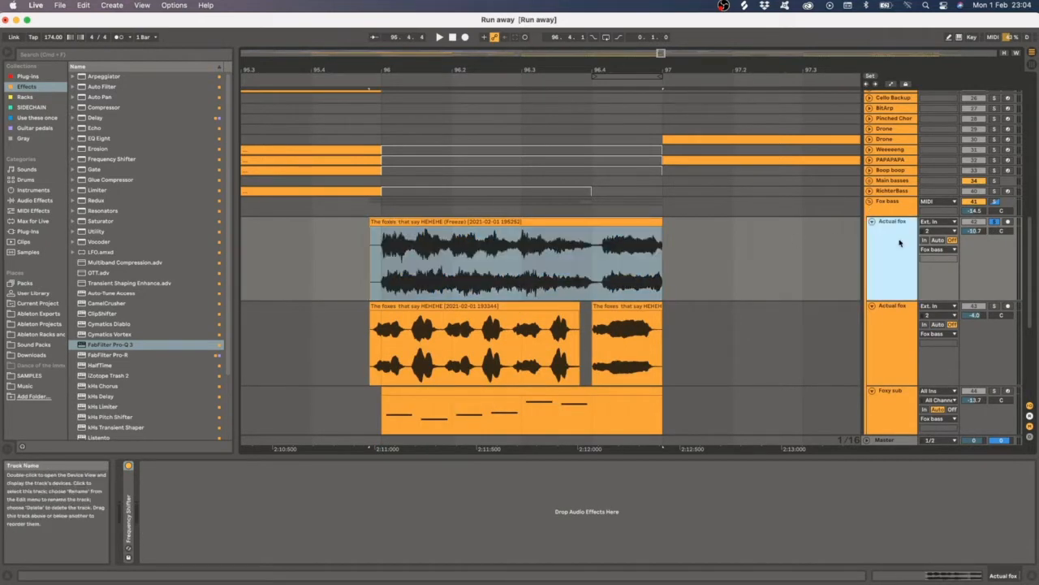
{"action": "left_click", "coordinate": [470, 230]}
{"action": "double_click", "coordinate": [126, 546]}
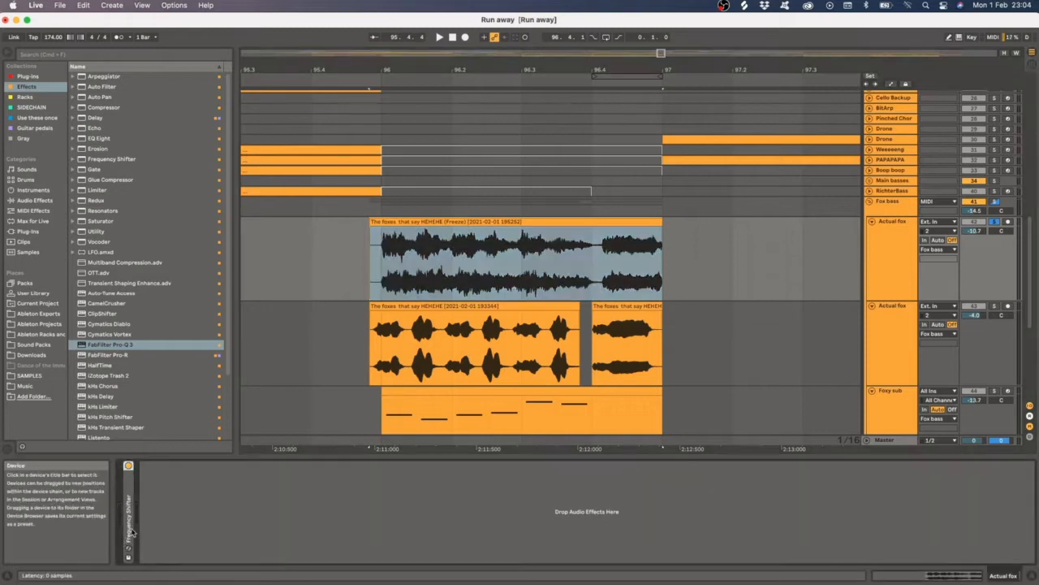
- Show the frozen Actual fox track's automation lanes, scroll through them and leave automation mode
{"action": "key", "text": "a"}
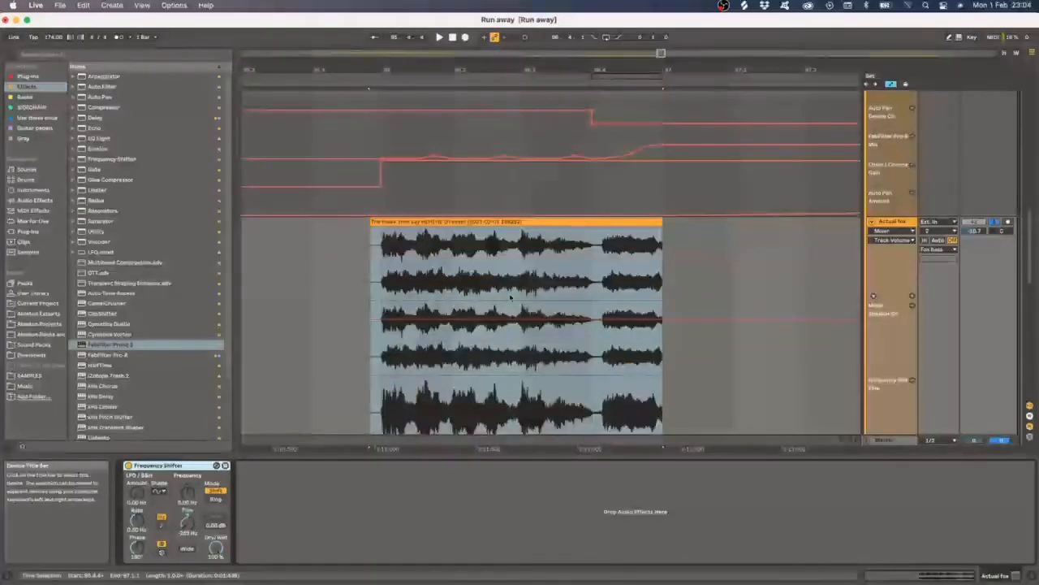
{"action": "scroll", "coordinate": [434, 351], "scroll_direction": "down", "scroll_amount": 4}
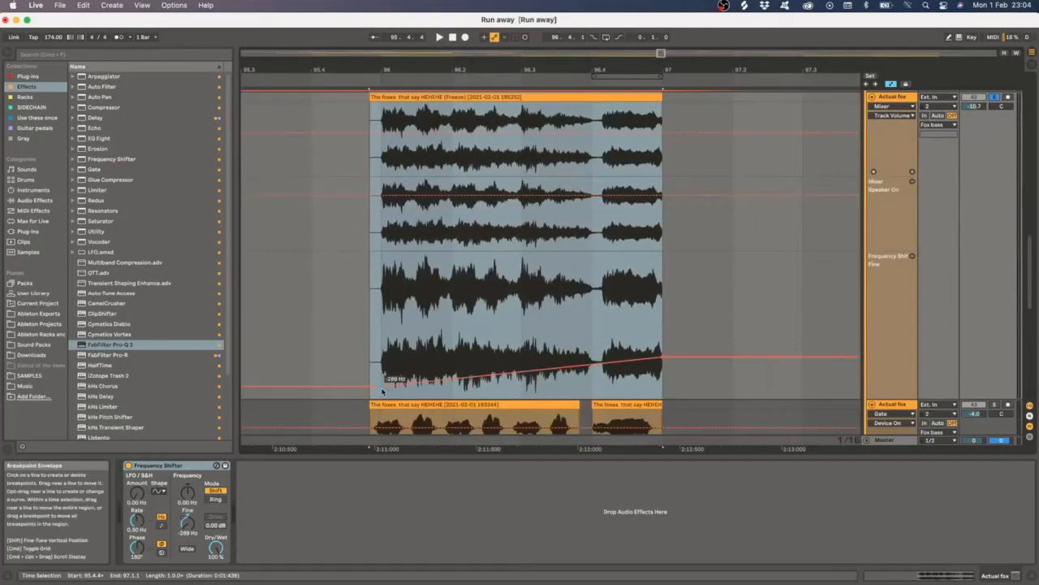
{"action": "key", "text": "a"}
{"action": "scroll", "coordinate": [812, 268], "scroll_direction": "up", "scroll_amount": 3}
- Select the frozen Actual fox track and clip, then play and stop the section
{"action": "left_click", "coordinate": [892, 260]}
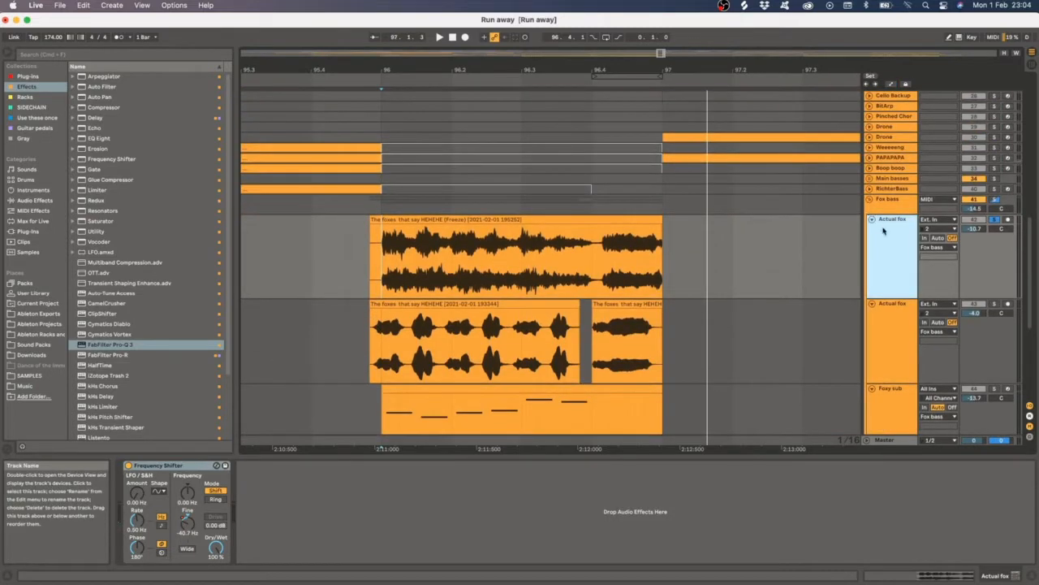
{"action": "left_click", "coordinate": [370, 256]}
{"action": "left_click", "coordinate": [893, 259]}
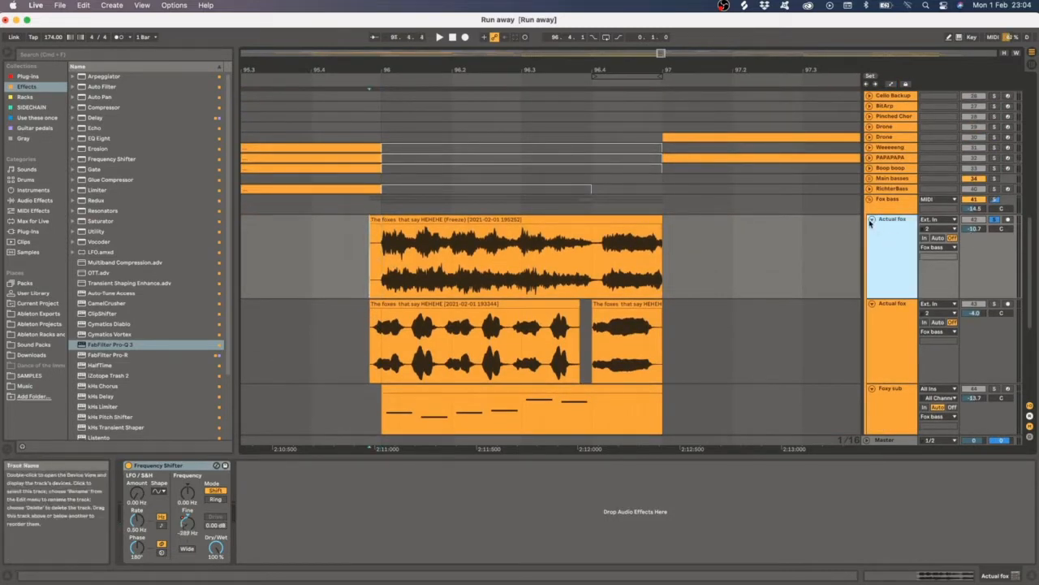
{"action": "left_click", "coordinate": [890, 330]}
{"action": "left_click", "coordinate": [891, 268], "text": "shift"}
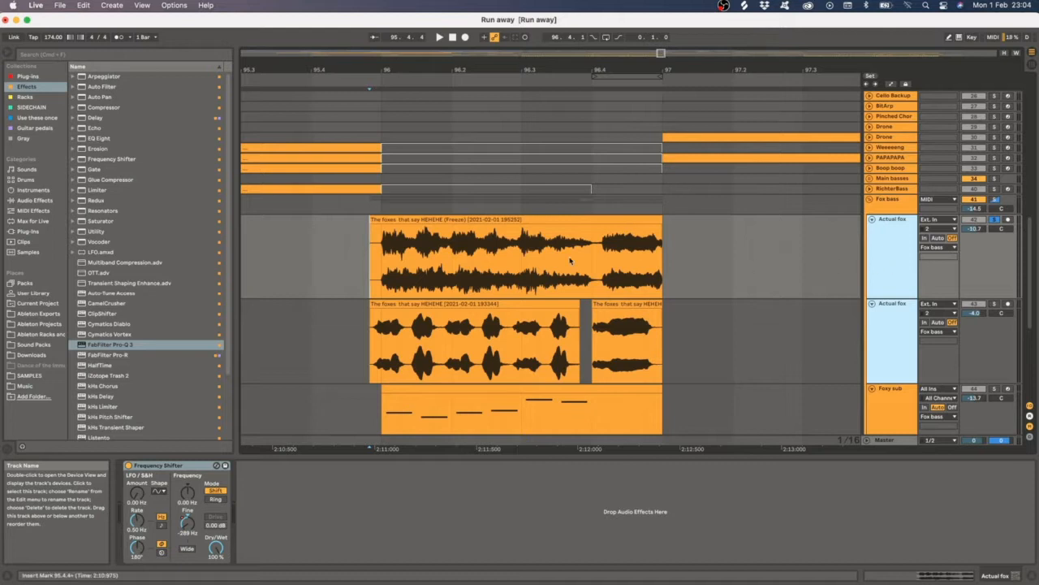
{"action": "key", "text": "space"}
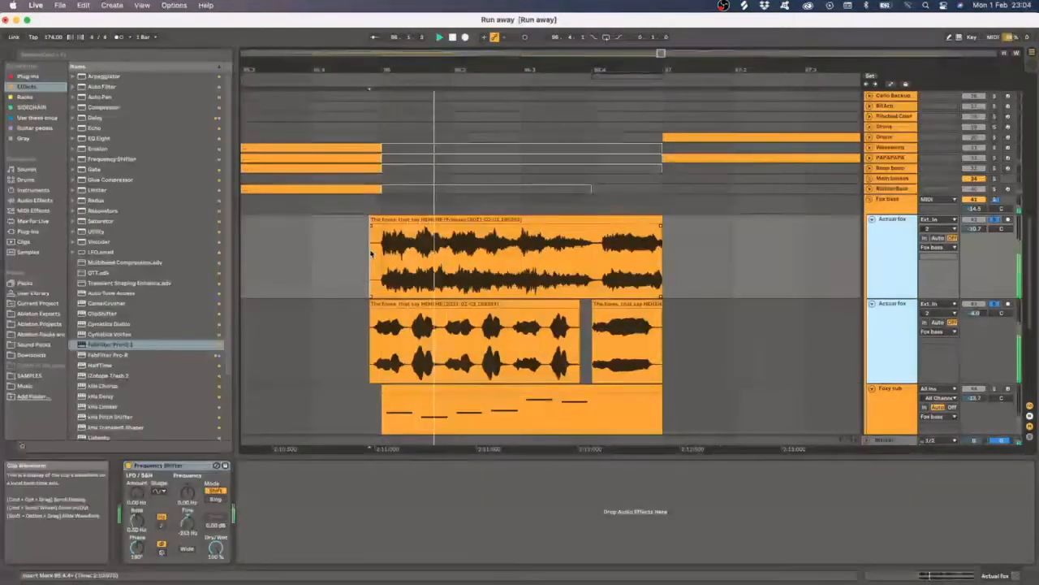
{"action": "key", "text": "space"}
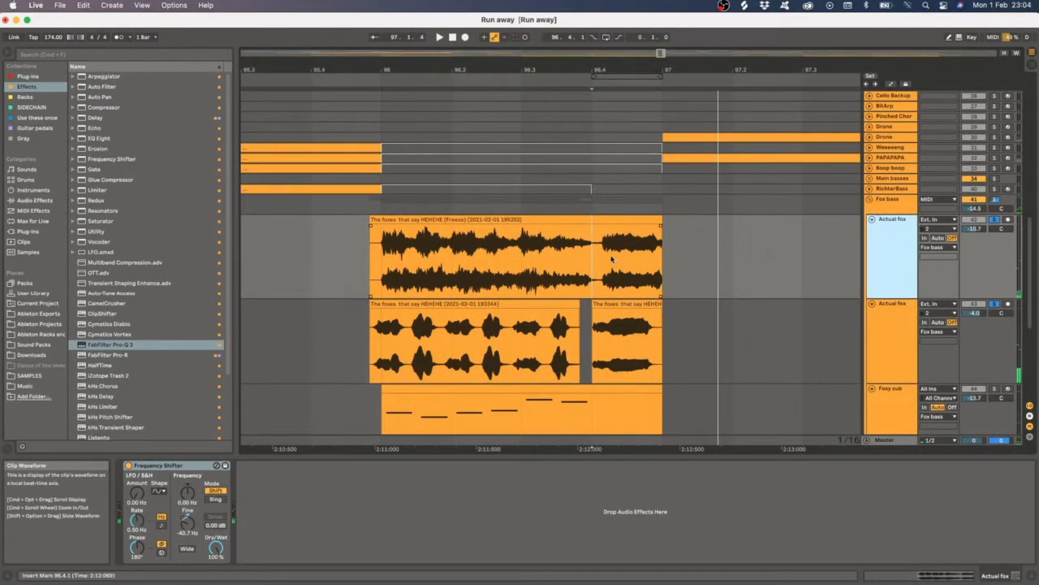
- Fold the frozen Actual fox track and select the Fox bass track to show its device chain
{"action": "mouse_move", "coordinate": [593, 254]}
{"action": "left_mouse_down"}
{"action": "mouse_move", "coordinate": [685, 254]}
{"action": "mouse_move", "coordinate": [591, 255]}
{"action": "left_mouse_up"}
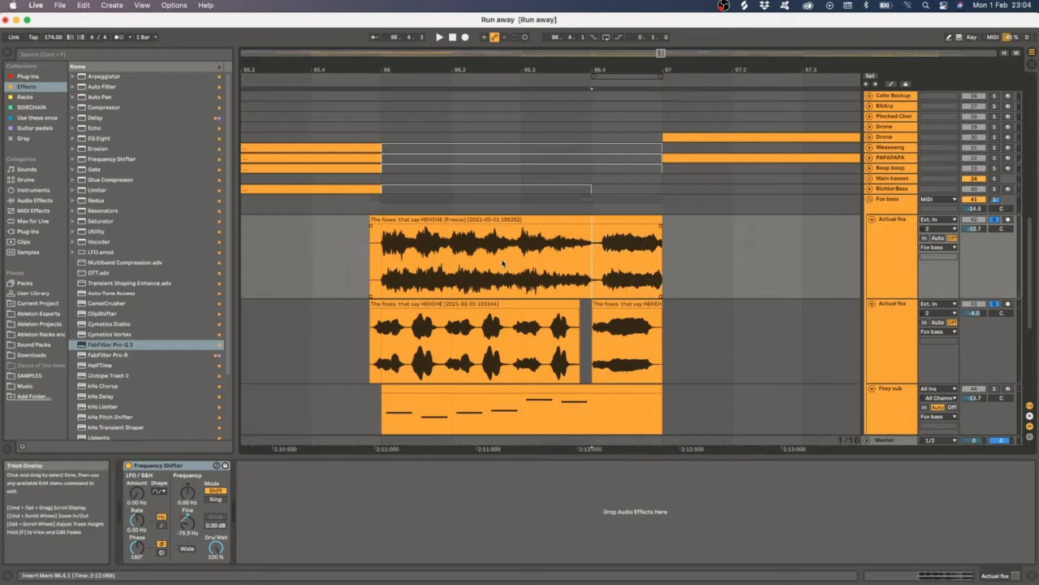
{"action": "left_click", "coordinate": [901, 246]}
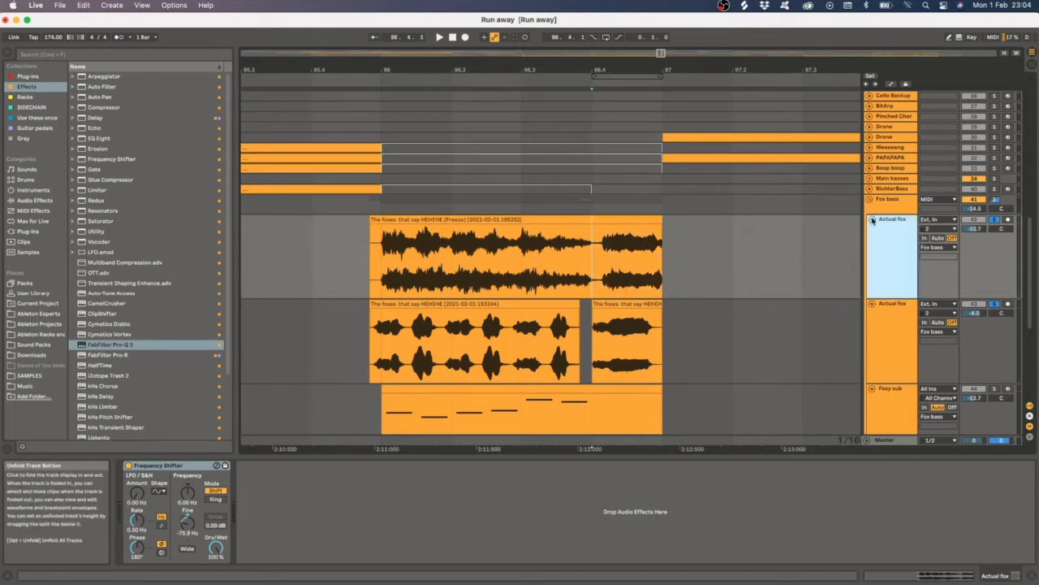
{"action": "left_click", "coordinate": [872, 219]}
{"action": "left_click", "coordinate": [886, 205]}
{"action": "left_click", "coordinate": [378, 207]}
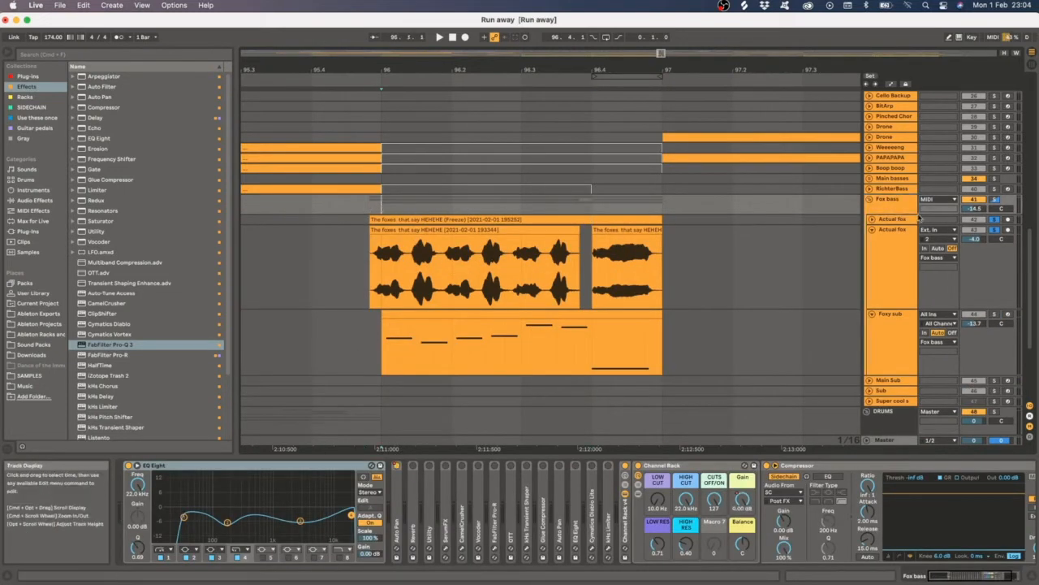
- Switch between the Foxy sub and Actual fox tracks, fold them, and return to Fox bass
{"action": "left_click", "coordinate": [894, 205]}
{"action": "left_click", "coordinate": [894, 285]}
{"action": "left_click", "coordinate": [892, 340]}
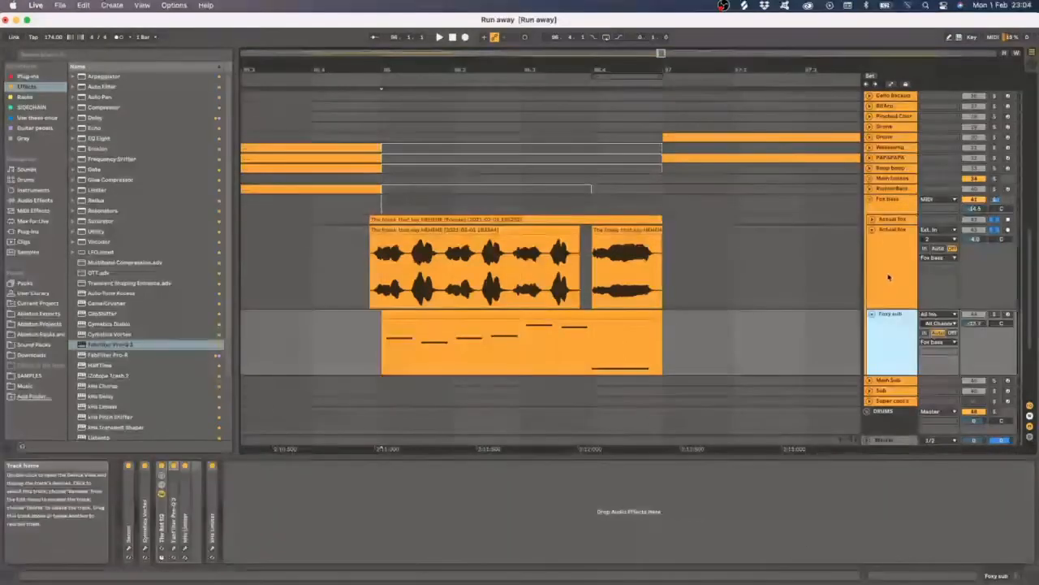
{"action": "left_click", "coordinate": [872, 230]}
{"action": "left_click", "coordinate": [872, 231]}
{"action": "left_click", "coordinate": [875, 242]}
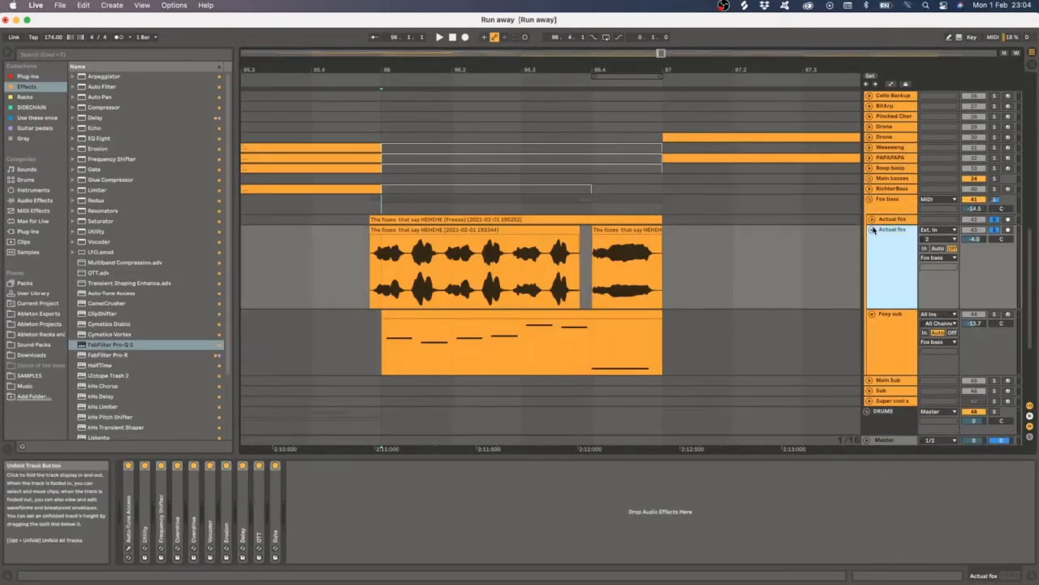
{"action": "left_click", "coordinate": [873, 230]}
{"action": "left_click", "coordinate": [872, 240]}
{"action": "left_click", "coordinate": [891, 210]}
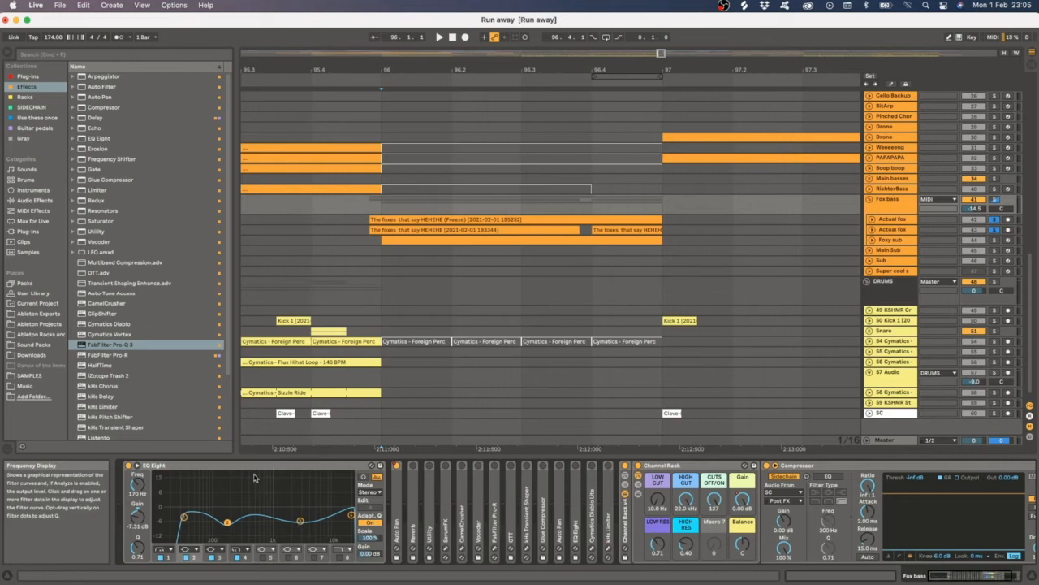
- Inspect the bands of the Fox bass EQ Eight curve, selecting bands 3 and 2
{"action": "left_click", "coordinate": [300, 522]}
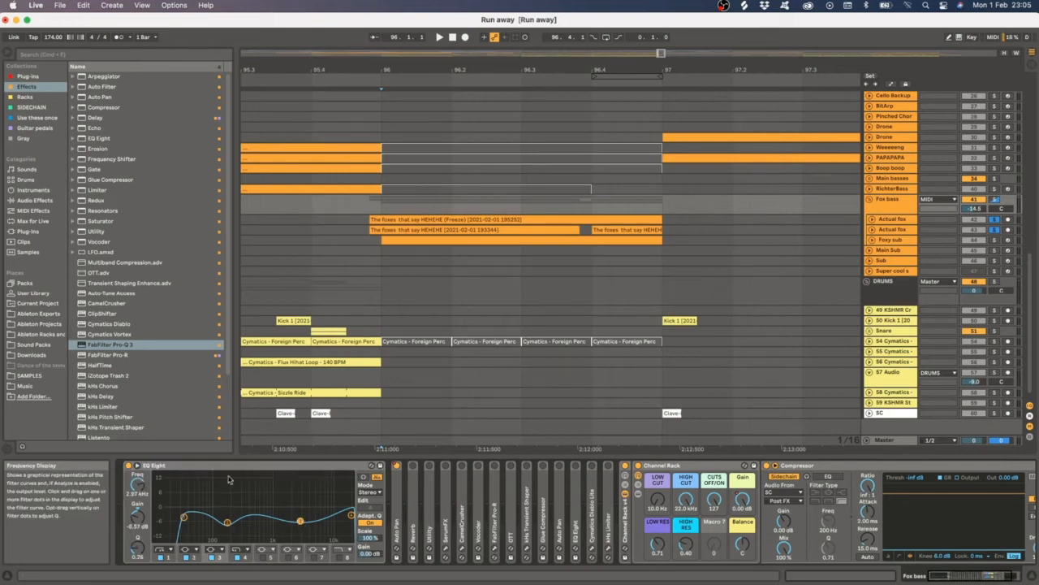
{"action": "left_click", "coordinate": [231, 467]}
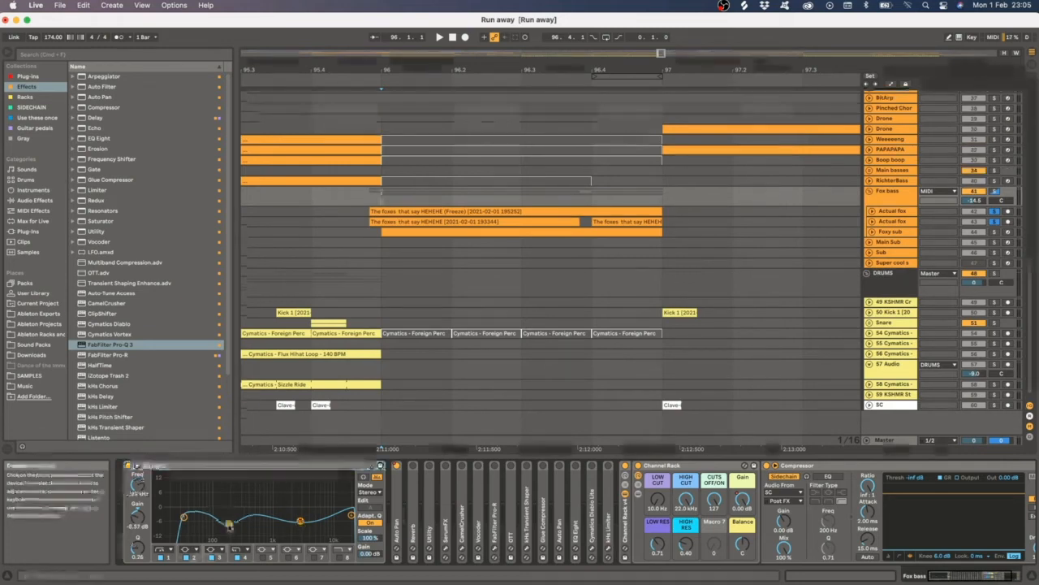
{"action": "left_click", "coordinate": [228, 523]}
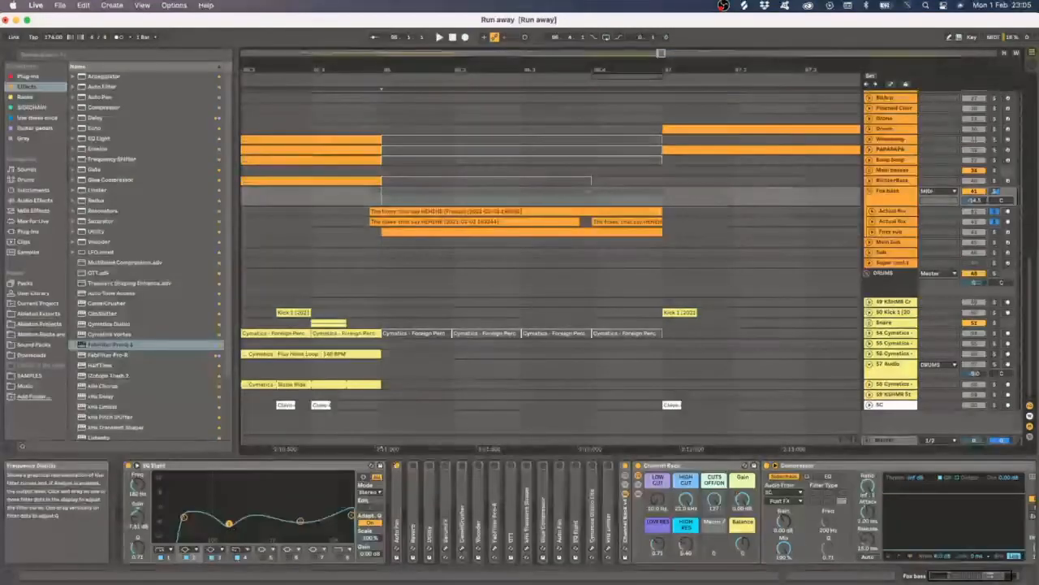
{"action": "left_click", "coordinate": [235, 482]}
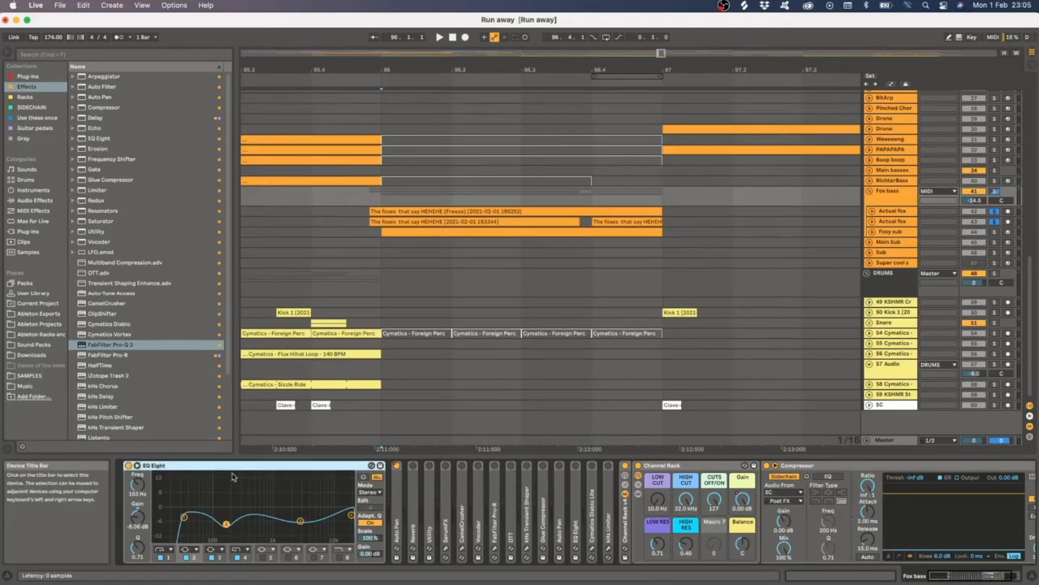
{"action": "left_click", "coordinate": [298, 520]}
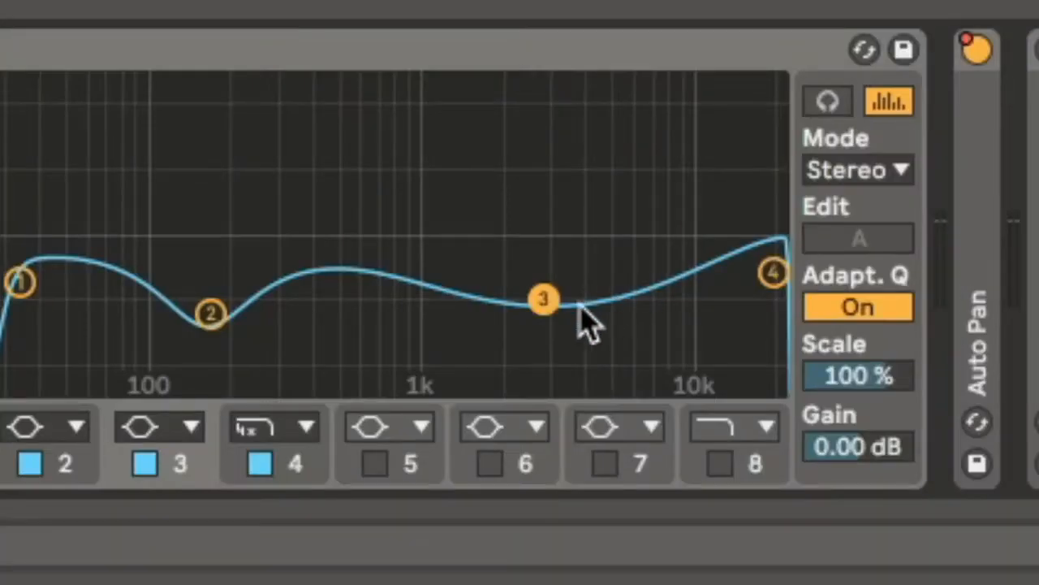
{"action": "left_click", "coordinate": [545, 47]}
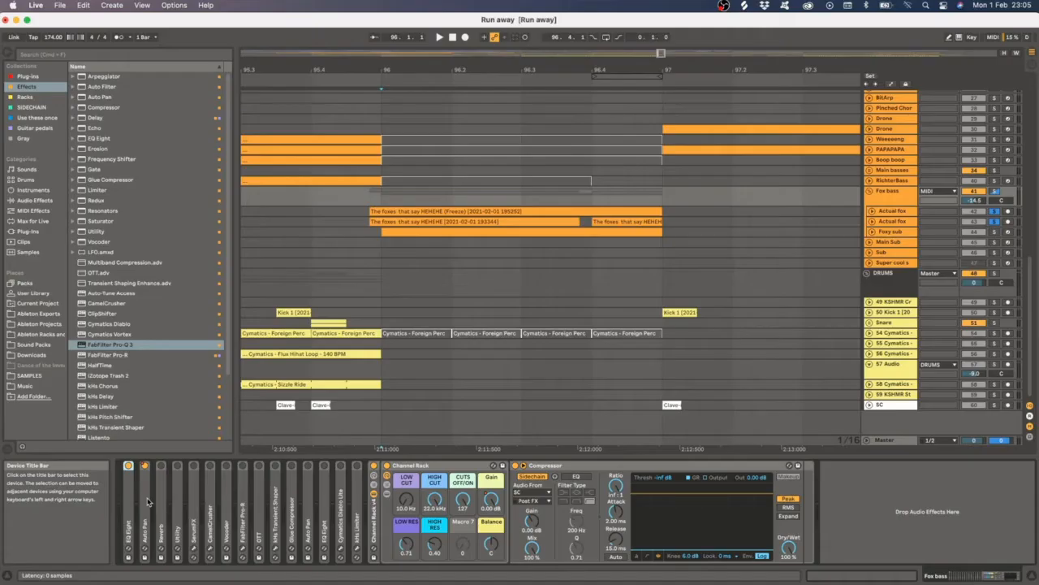
{"action": "left_click", "coordinate": [371, 380]}
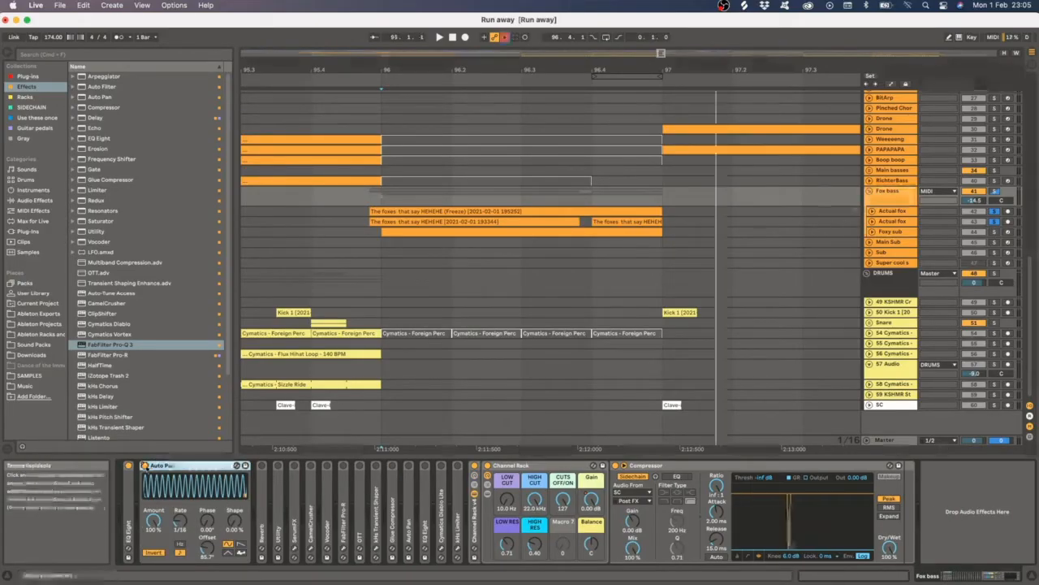
- Select the Auto Pan device, place the insert marker and expand the Reverb device on Fox bass
{"action": "left_click", "coordinate": [144, 466]}
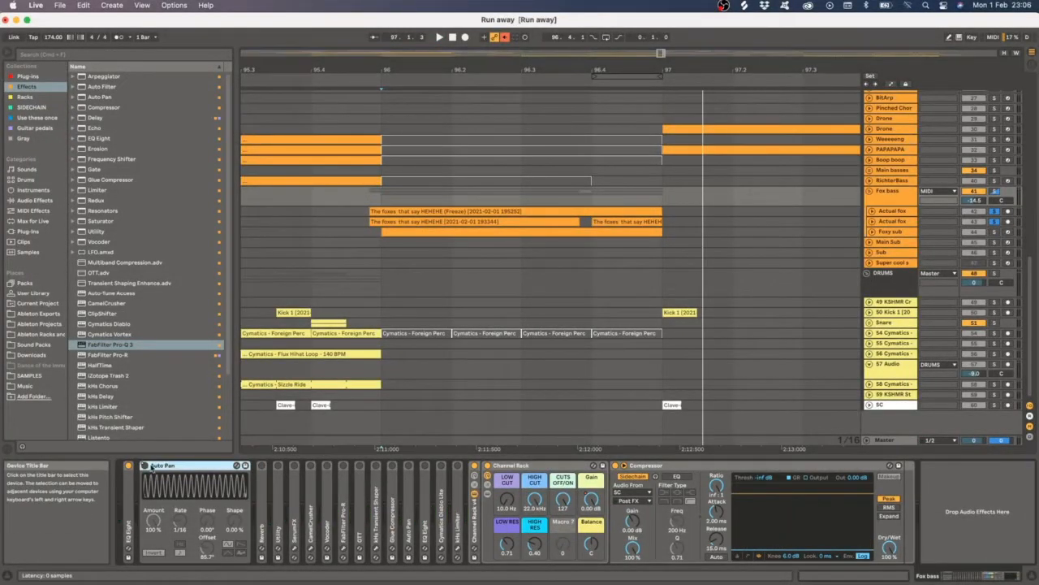
{"action": "left_click", "coordinate": [144, 465]}
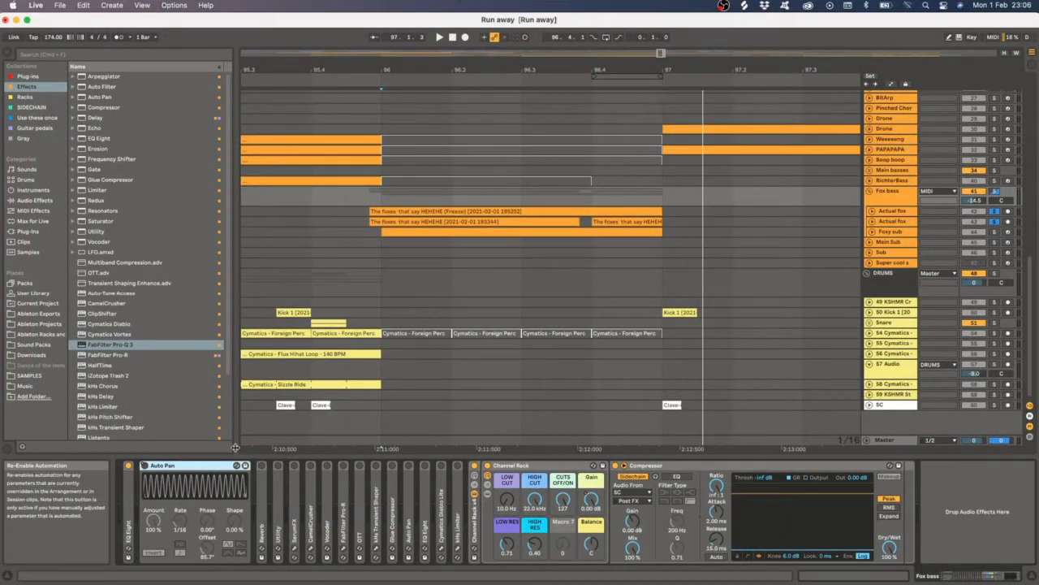
{"action": "left_click", "coordinate": [382, 383]}
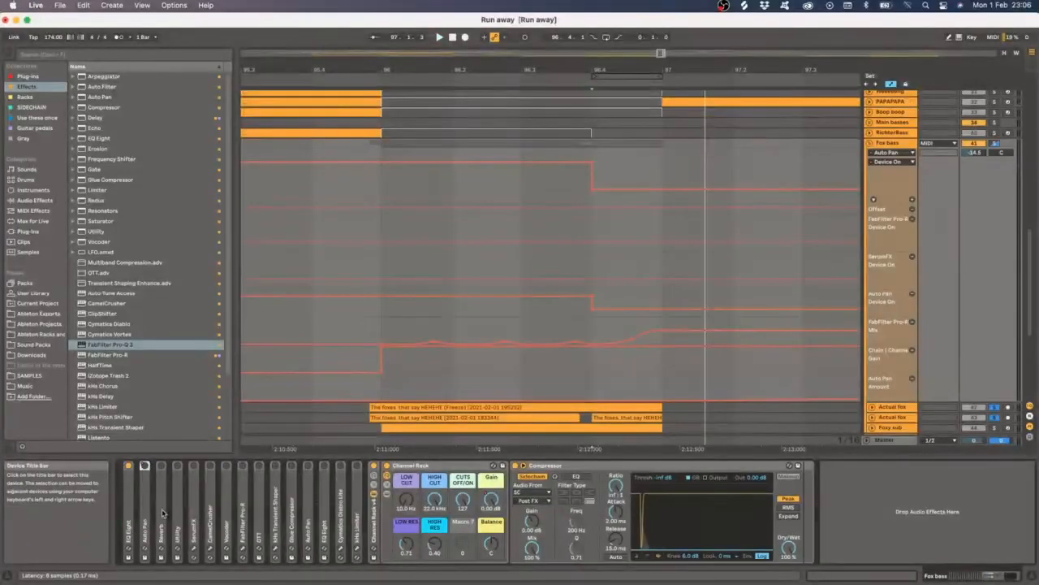
{"action": "double_click", "coordinate": [161, 486]}
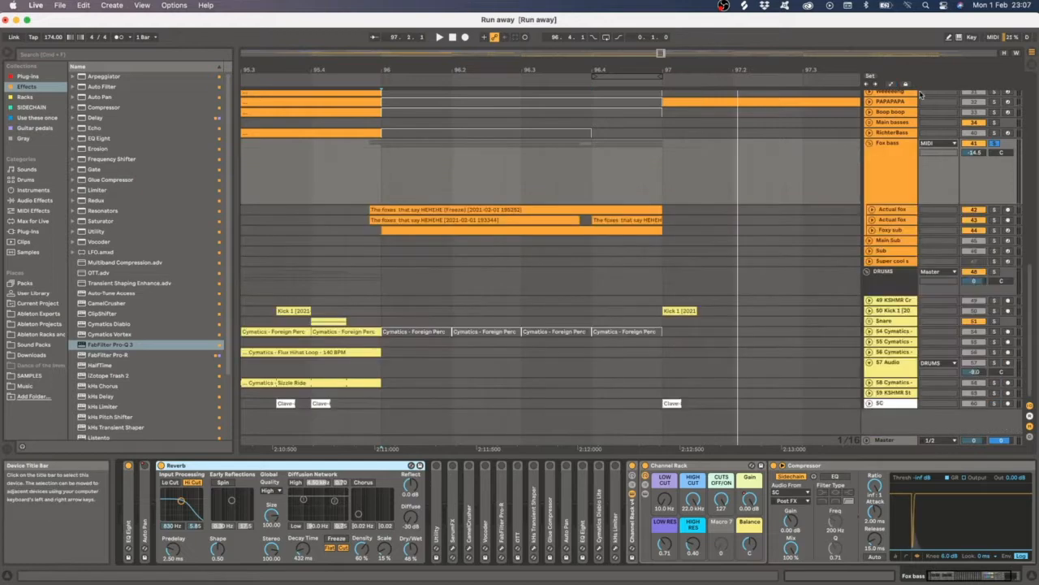
- Unfold the Fox bass track, set the playback position at the clip start and play it
{"action": "left_click", "coordinate": [882, 209]}
{"action": "left_click", "coordinate": [911, 150]}
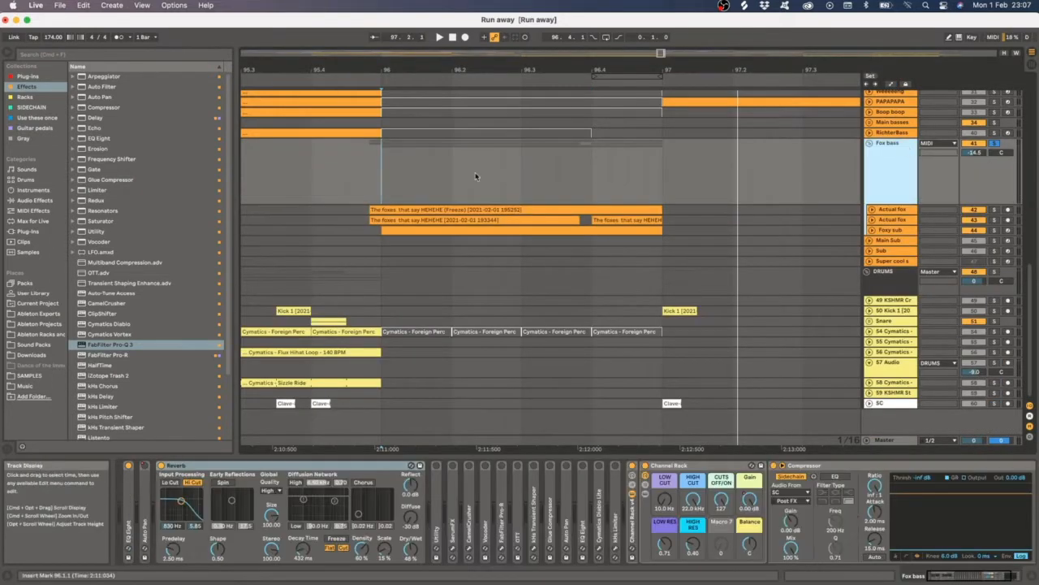
{"action": "left_click", "coordinate": [380, 177]}
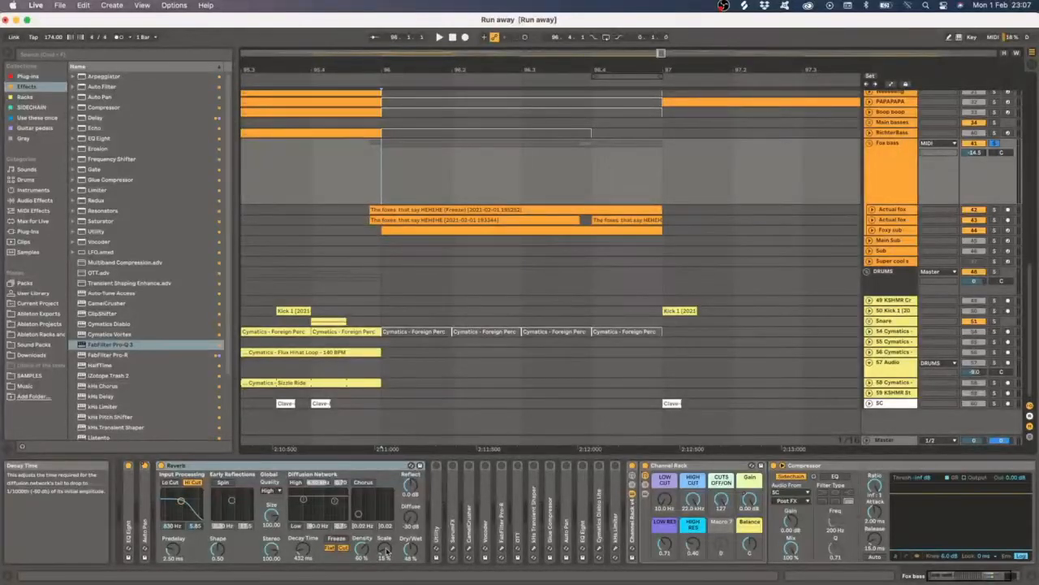
{"action": "key", "text": "space"}
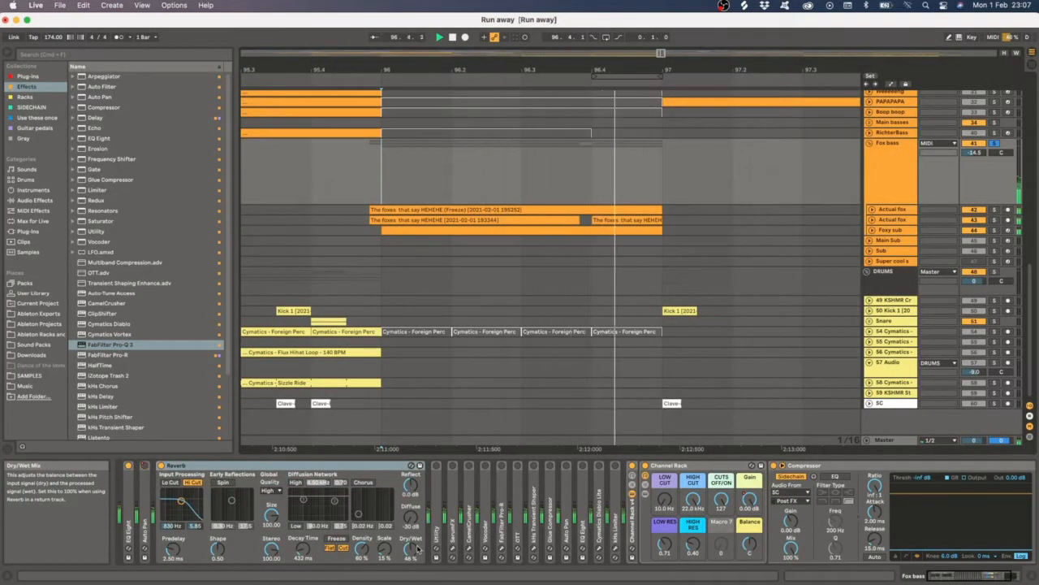
- Fold the Reverb device, expand the Utility device on Fox bass, and play the track
{"action": "key", "text": "space"}
{"action": "double_click", "coordinate": [178, 466]}
{"action": "double_click", "coordinate": [180, 502]}
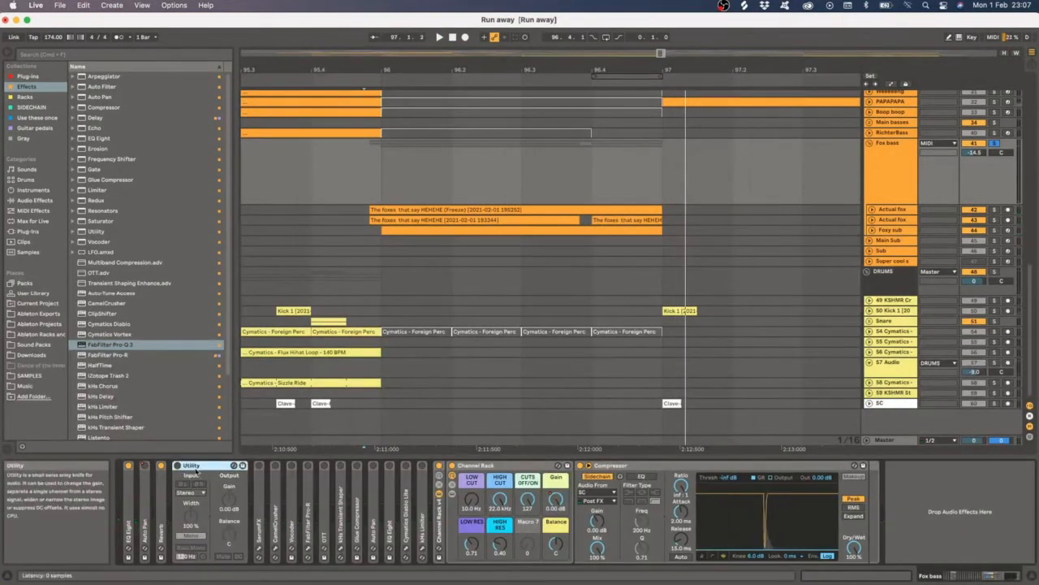
{"action": "left_click", "coordinate": [178, 466]}
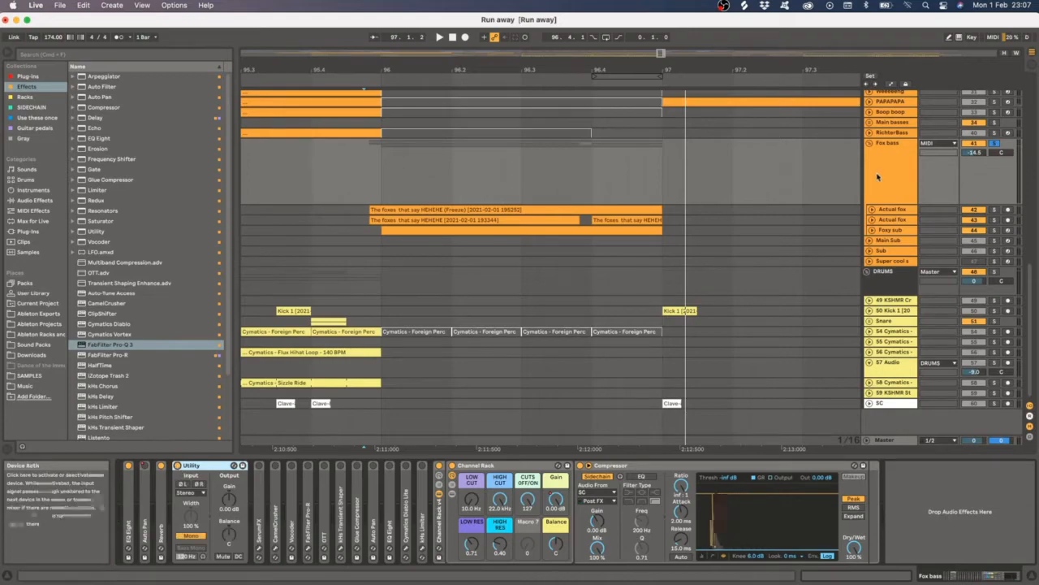
{"action": "left_click", "coordinate": [877, 176]}
{"action": "key", "text": "space"}
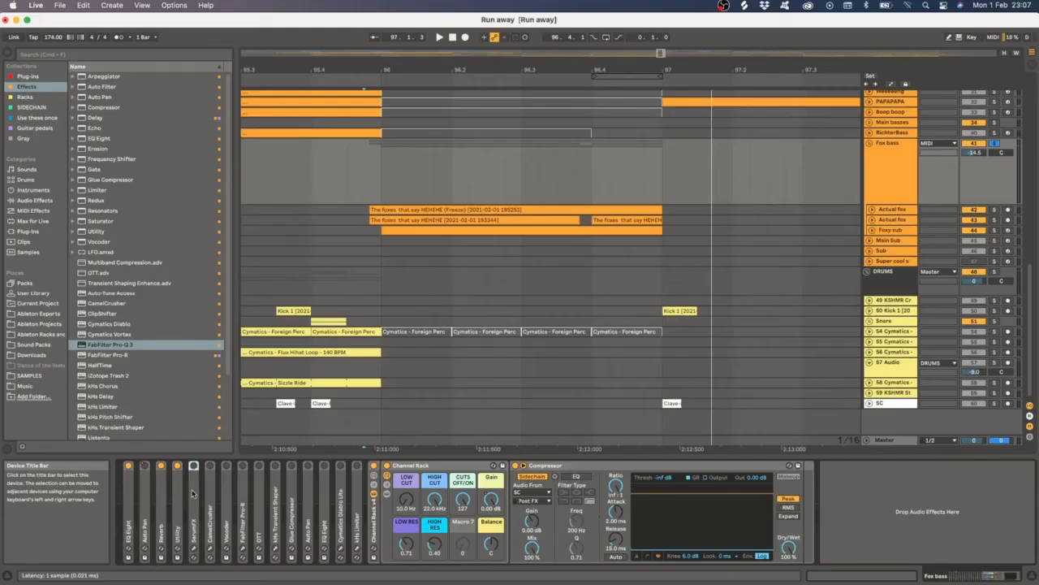
- Open the SerumFX plug-in window on Fox bass, reposition it, and play the track to hear it
{"action": "left_click", "coordinate": [182, 505]}
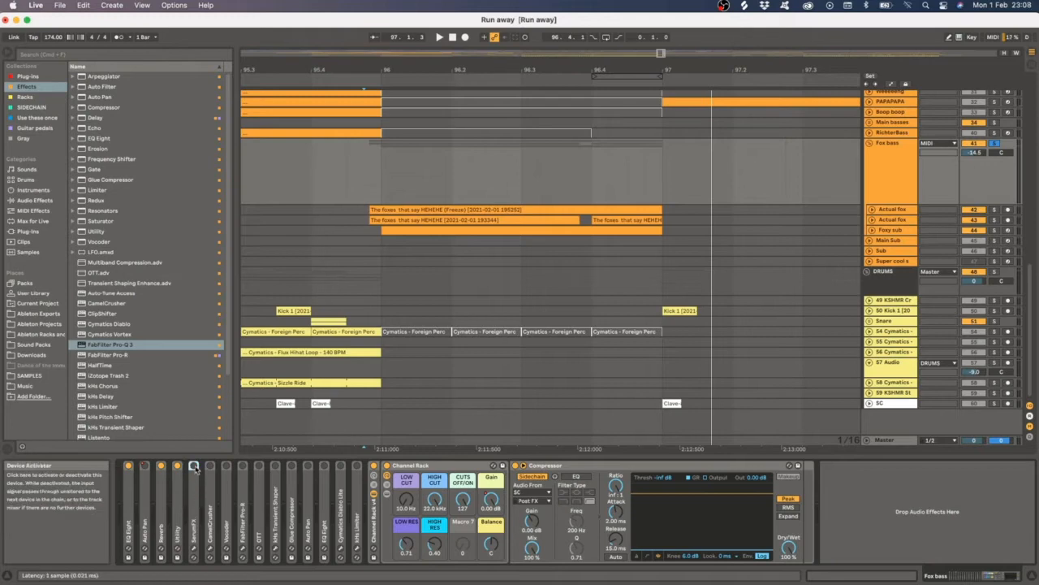
{"action": "left_click", "coordinate": [193, 550]}
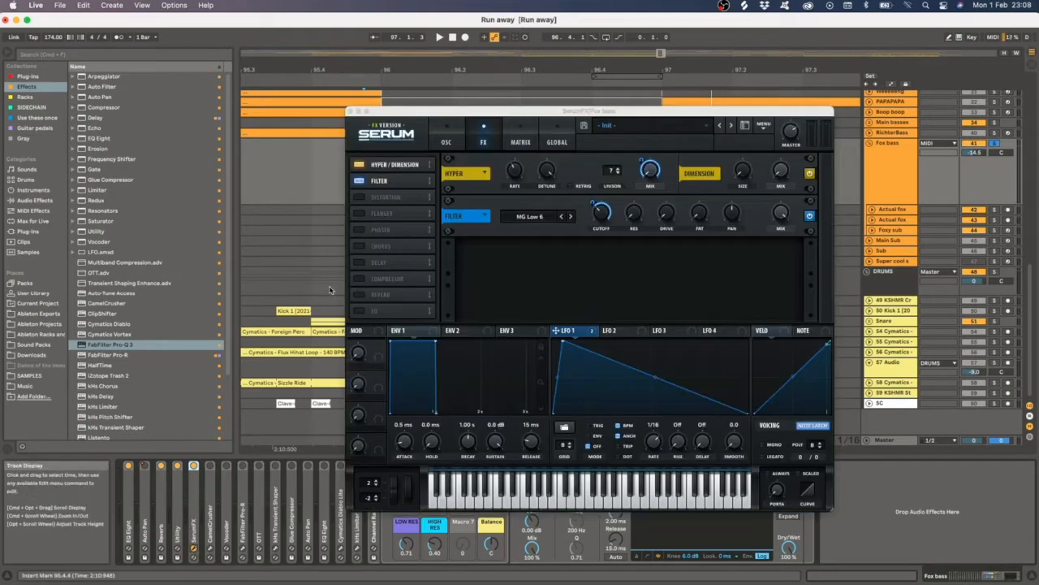
{"action": "left_click_drag", "start_coordinate": [548, 112], "coordinate": [532, 108]}
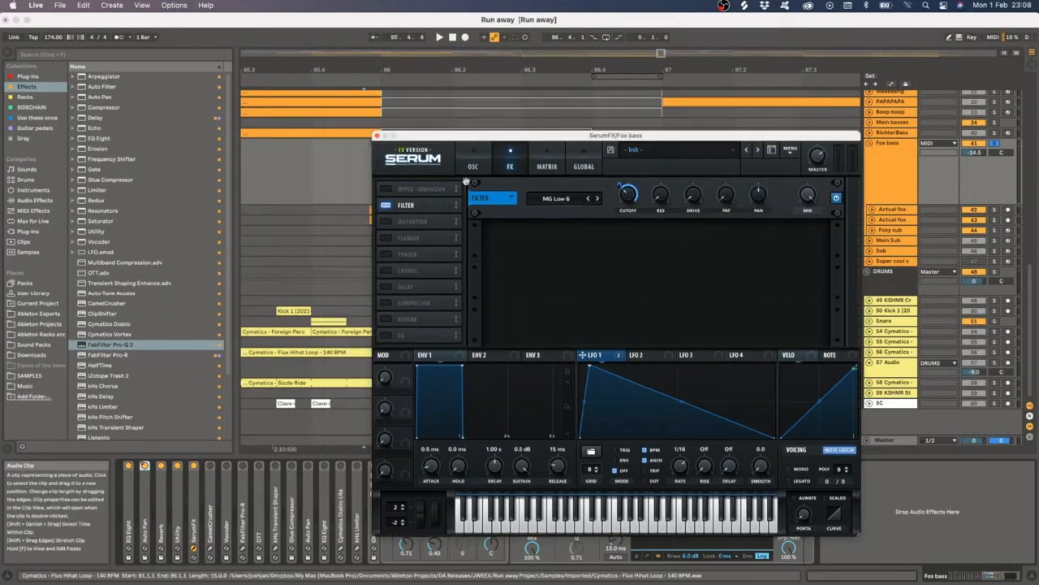
{"action": "left_click_drag", "start_coordinate": [529, 136], "coordinate": [497, 125]}
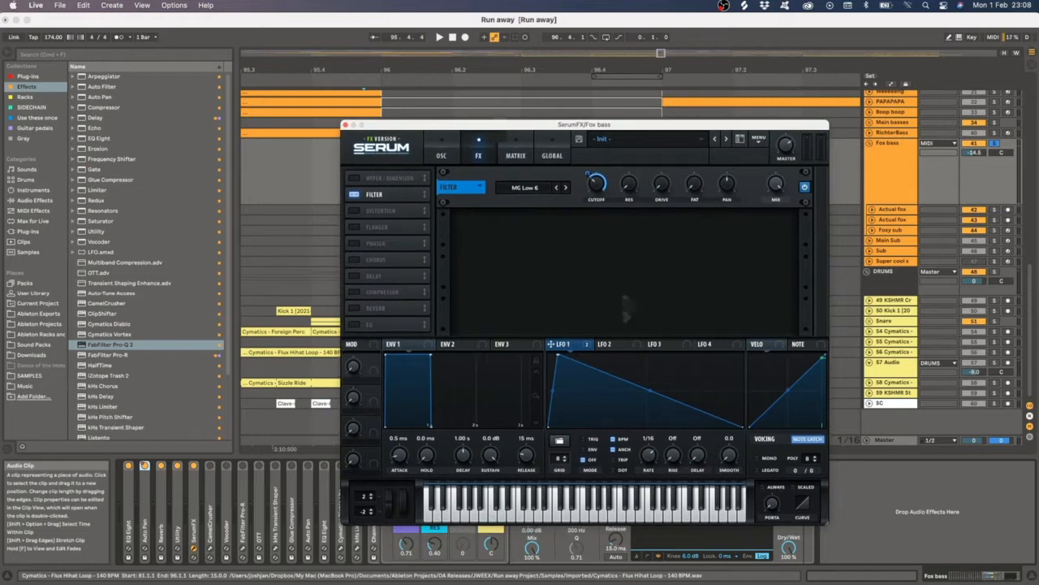
{"action": "key", "text": "space"}
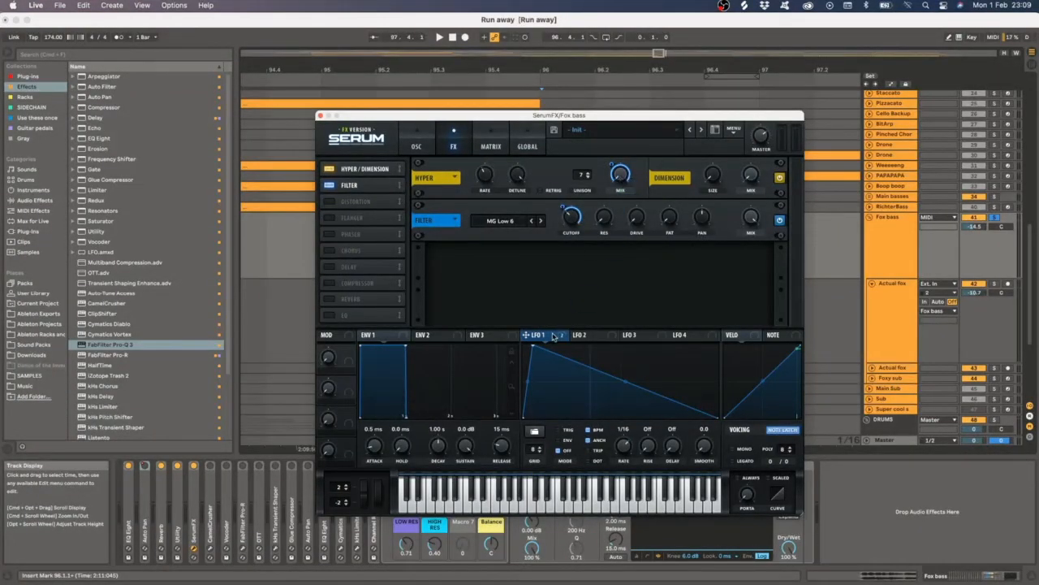
{"action": "key", "text": "space"}
{"action": "left_click_drag", "start_coordinate": [635, 118], "coordinate": [610, 115]}
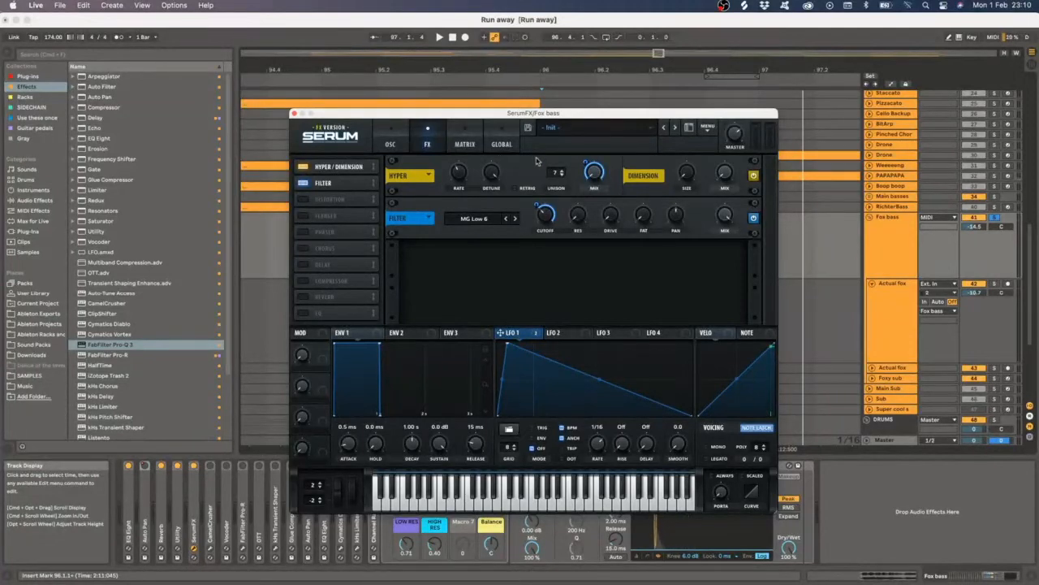
{"action": "key", "text": "space"}
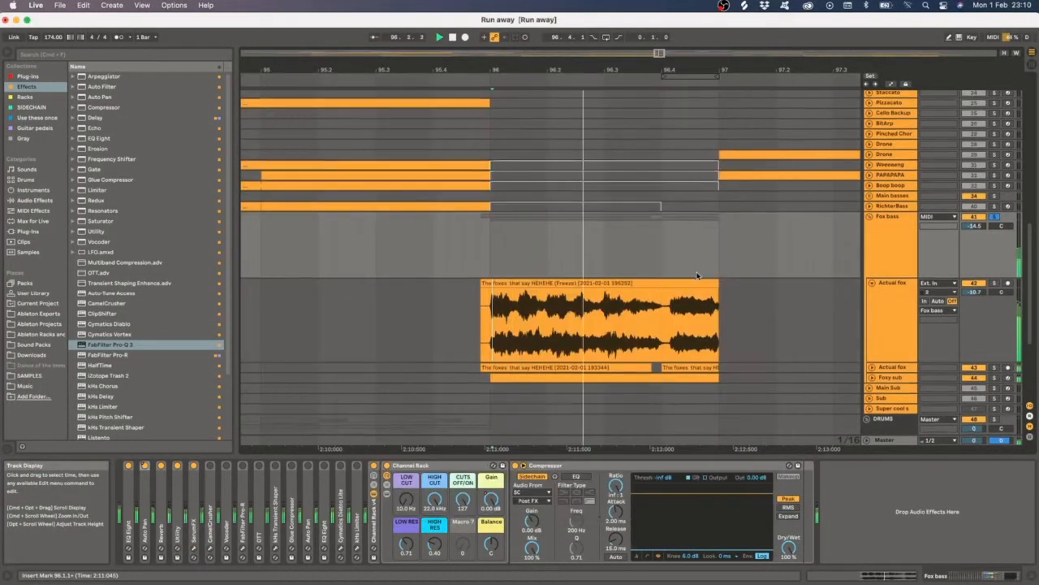
- Select the Actual fox track, then return to the Fox bass track
{"action": "scroll", "coordinate": [738, 277], "scroll_direction": "down", "scroll_amount": 1}
{"action": "key", "text": "space"}
{"action": "left_click", "coordinate": [845, 287]}
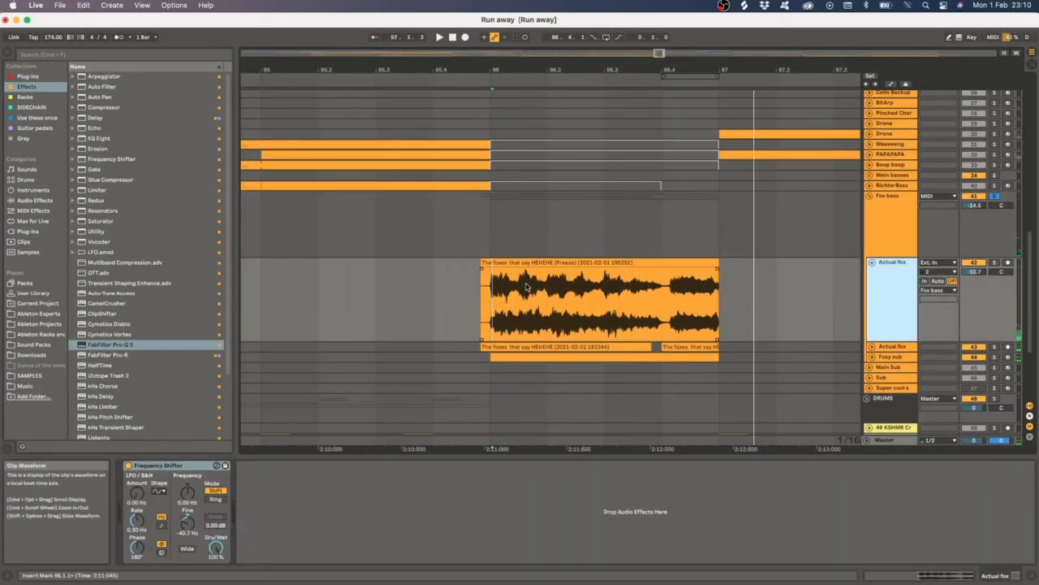
{"action": "scroll", "coordinate": [863, 293], "scroll_direction": "down", "scroll_amount": 1}
{"action": "left_click", "coordinate": [889, 191]}
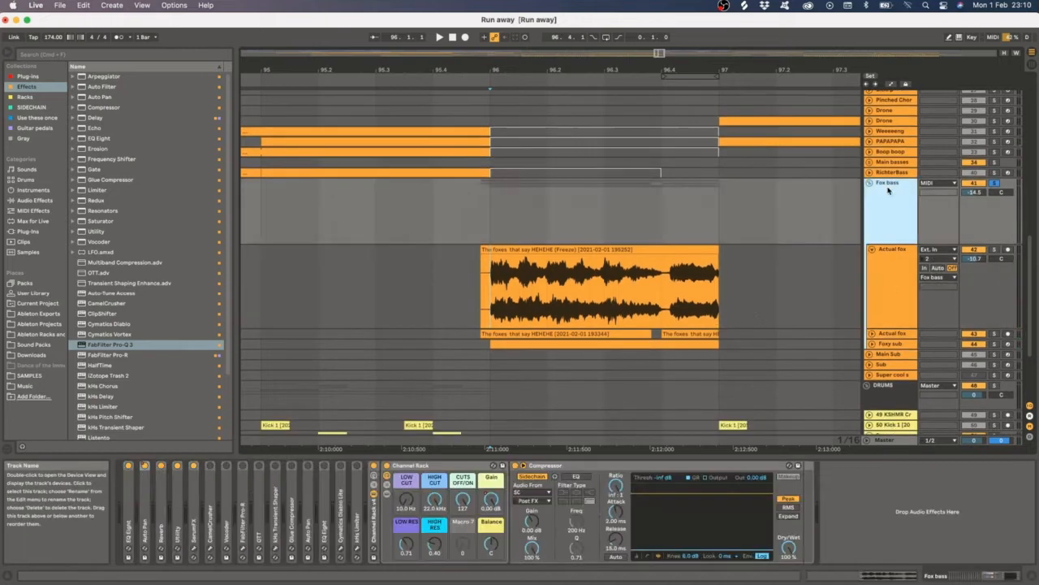
- Open the CamelCrusher plug-in window on Fox bass, play the track, and close the window
{"action": "double_click", "coordinate": [211, 514]}
{"action": "double_click", "coordinate": [233, 466]}
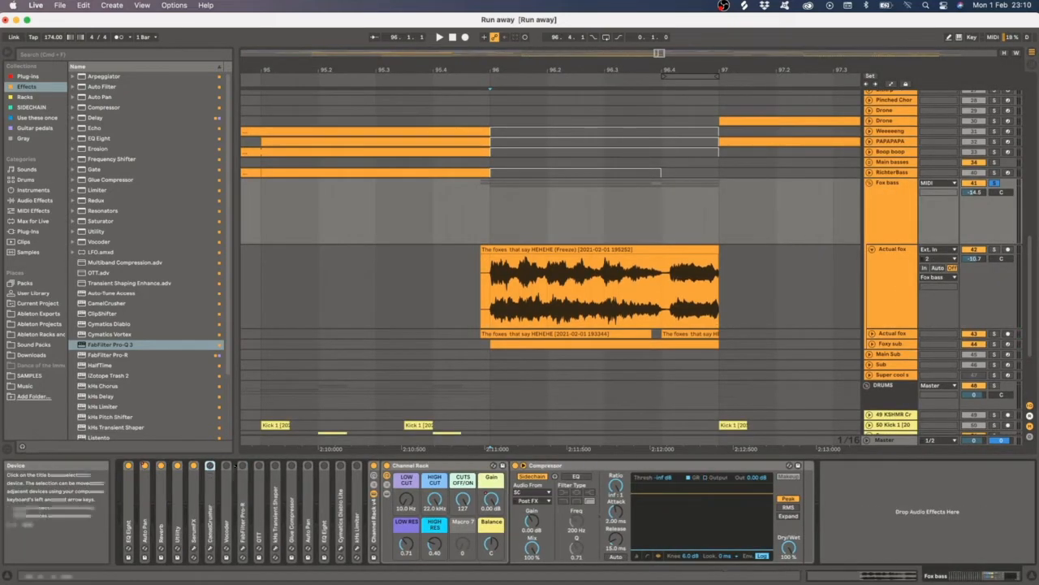
{"action": "left_click", "coordinate": [210, 557]}
{"action": "left_click", "coordinate": [211, 558]}
{"action": "left_click", "coordinate": [211, 548]}
{"action": "key", "text": "space"}
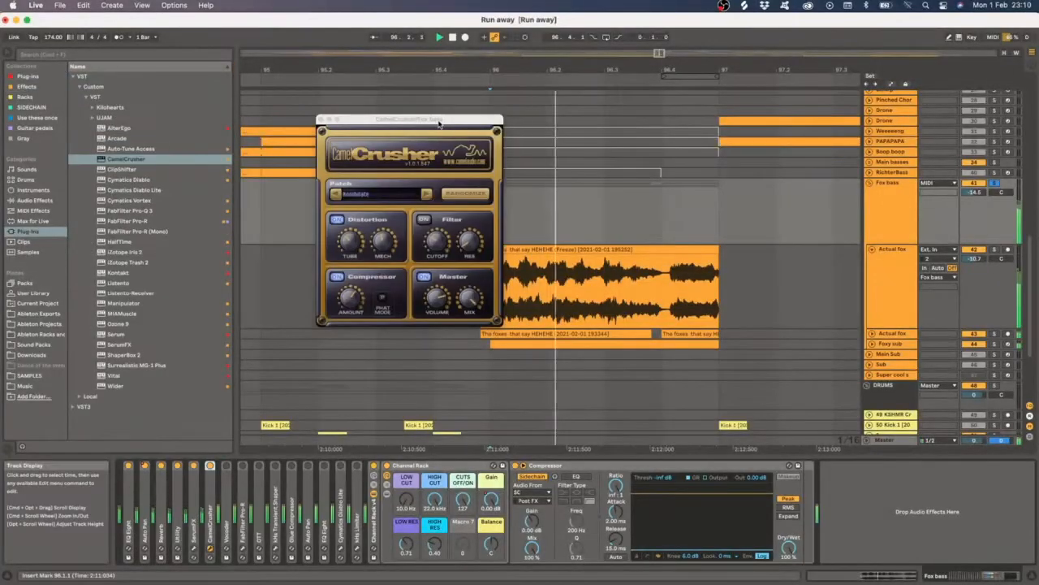
{"action": "left_click_drag", "start_coordinate": [440, 119], "coordinate": [481, 125]}
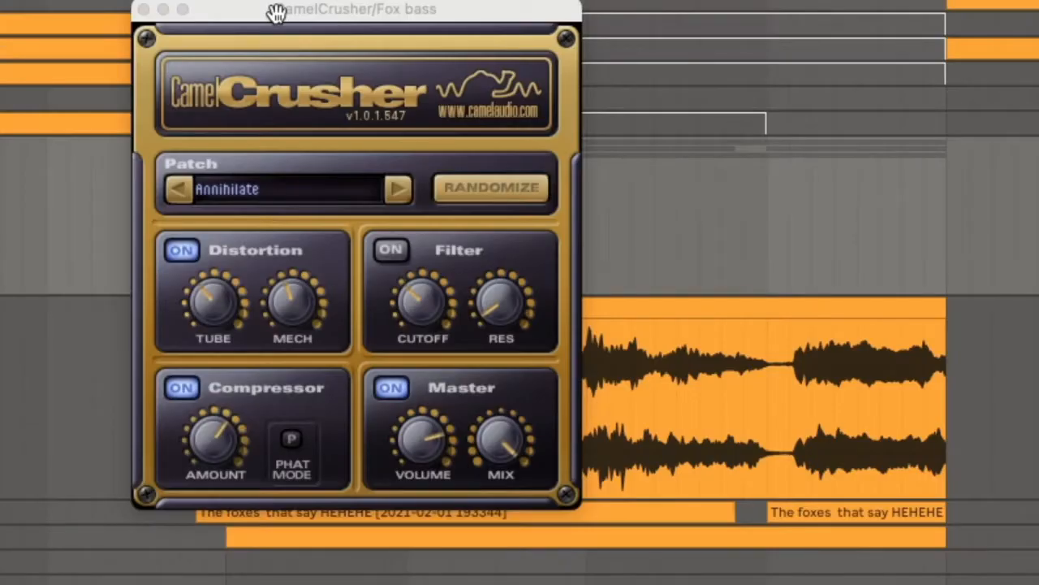
{"action": "left_click_drag", "start_coordinate": [419, 125], "coordinate": [515, 141]}
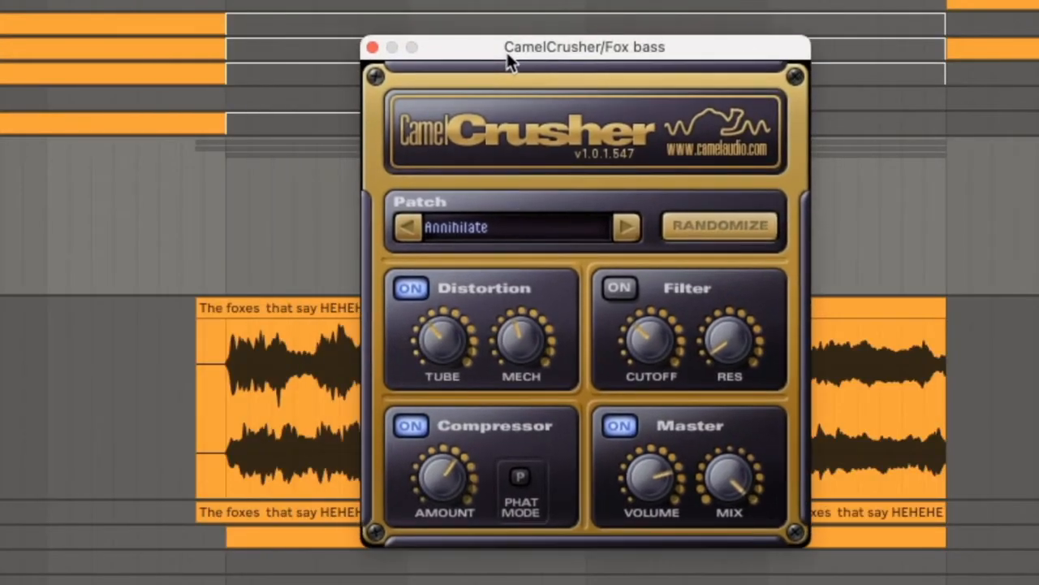
{"action": "left_click", "coordinate": [373, 47]}
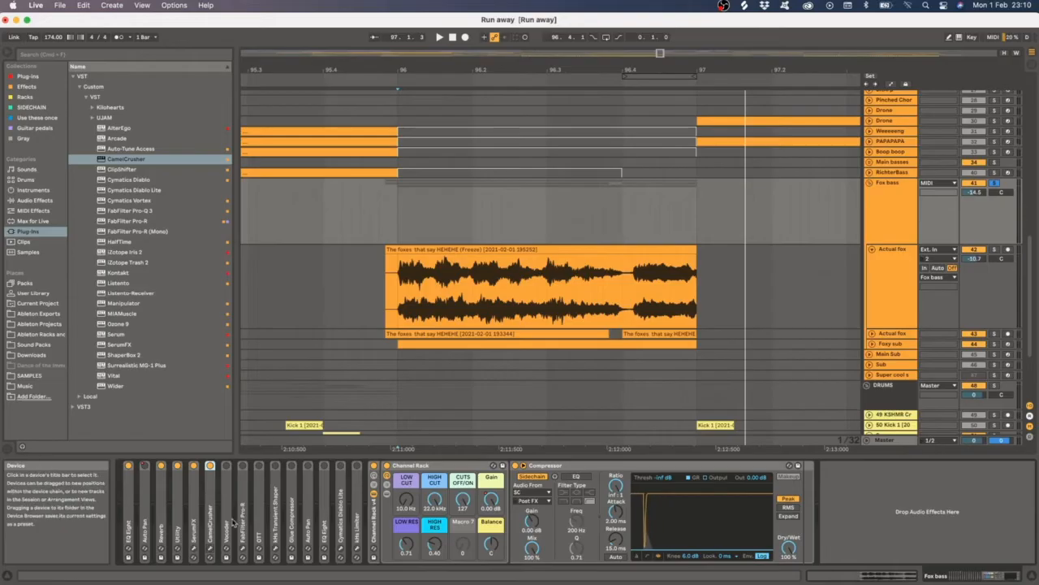
- Expand the Vocoder device, adjust its filter band range during playback, and fold it again
{"action": "double_click", "coordinate": [231, 496]}
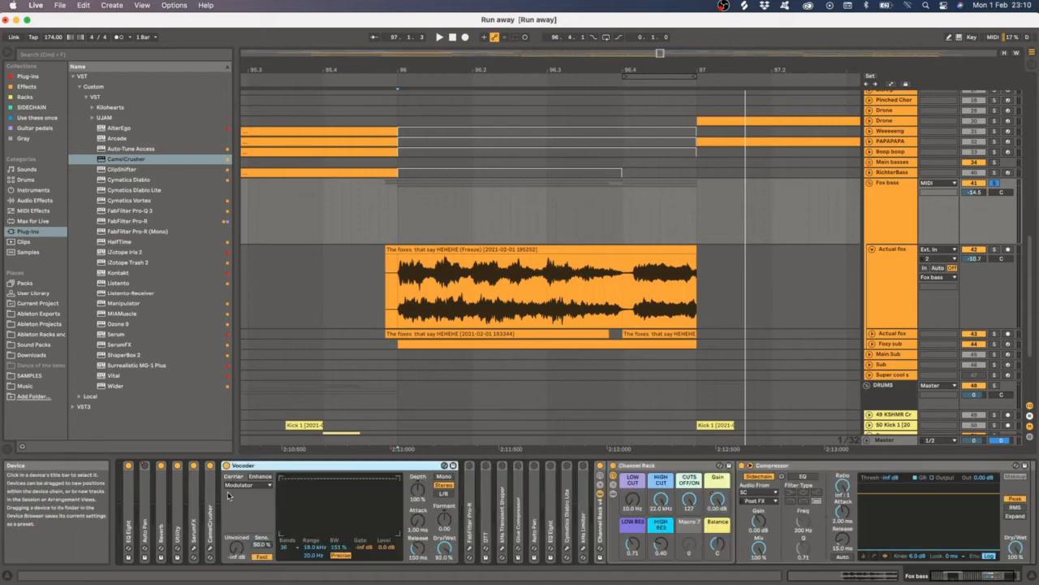
{"action": "key", "text": "space"}
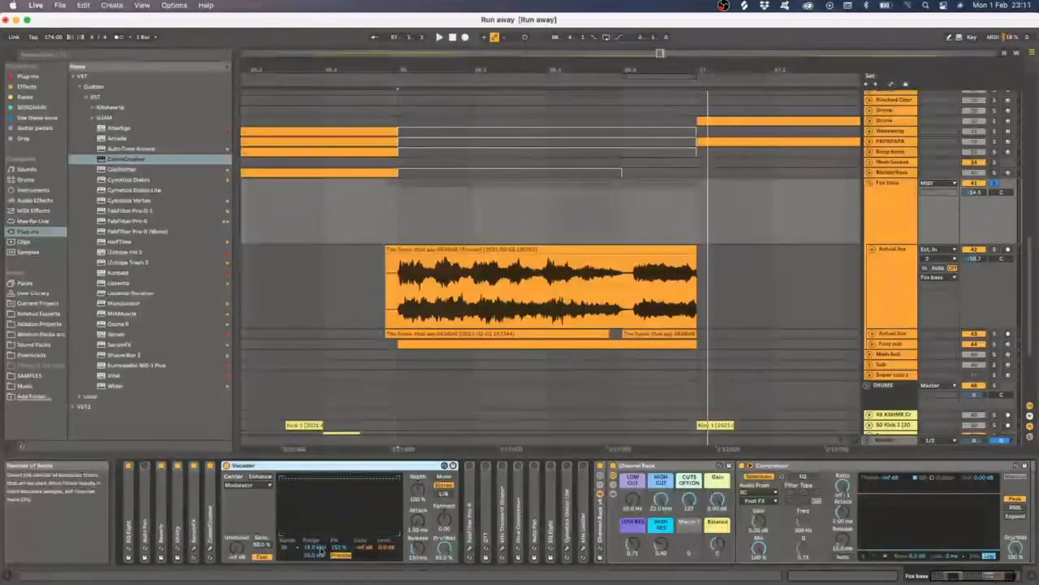
{"action": "left_click", "coordinate": [314, 549]}
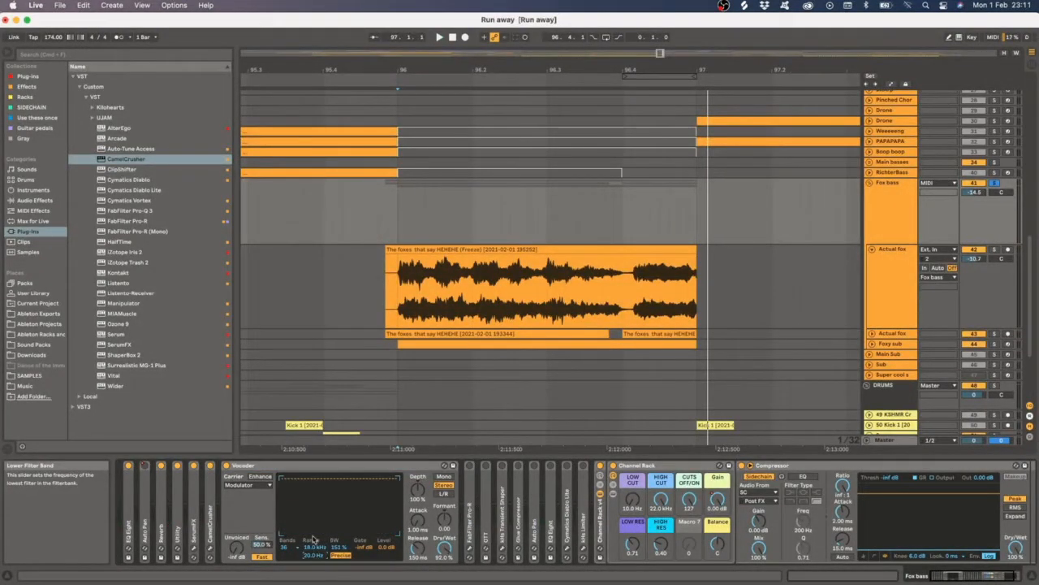
{"action": "left_click", "coordinate": [314, 558]}
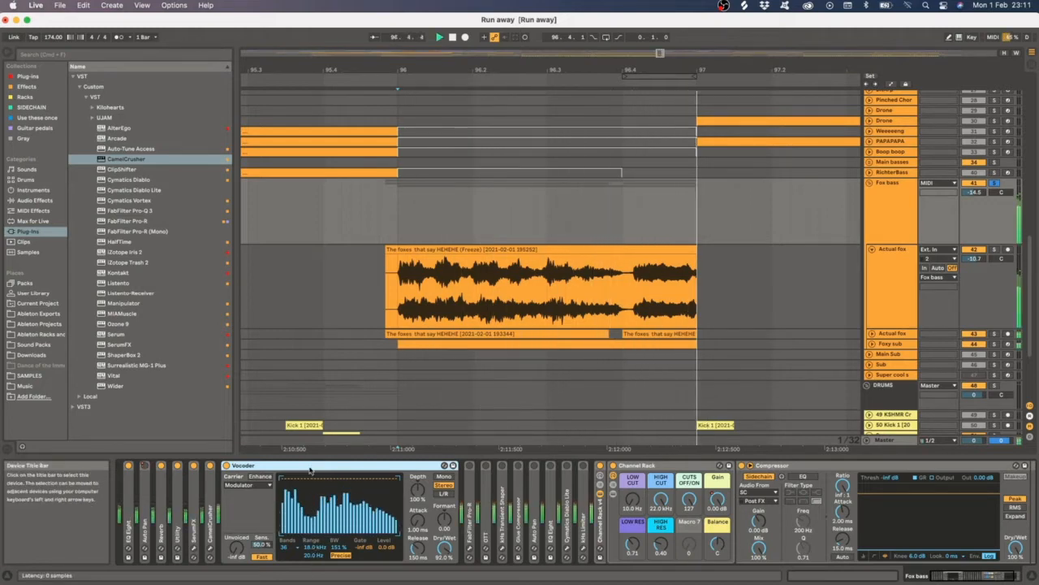
{"action": "left_click_drag", "start_coordinate": [314, 555], "coordinate": [314, 527]}
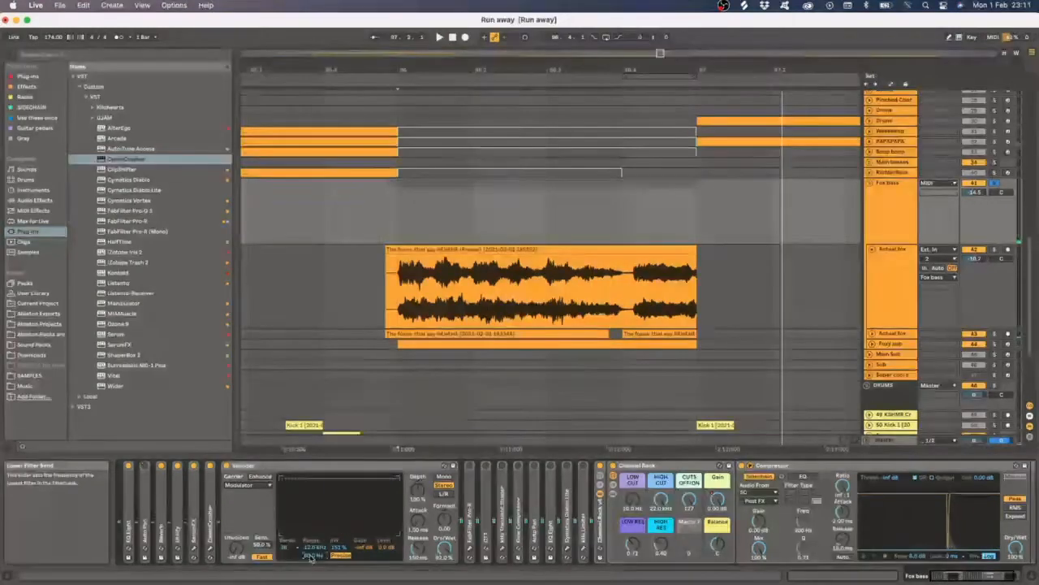
{"action": "key", "text": "space"}
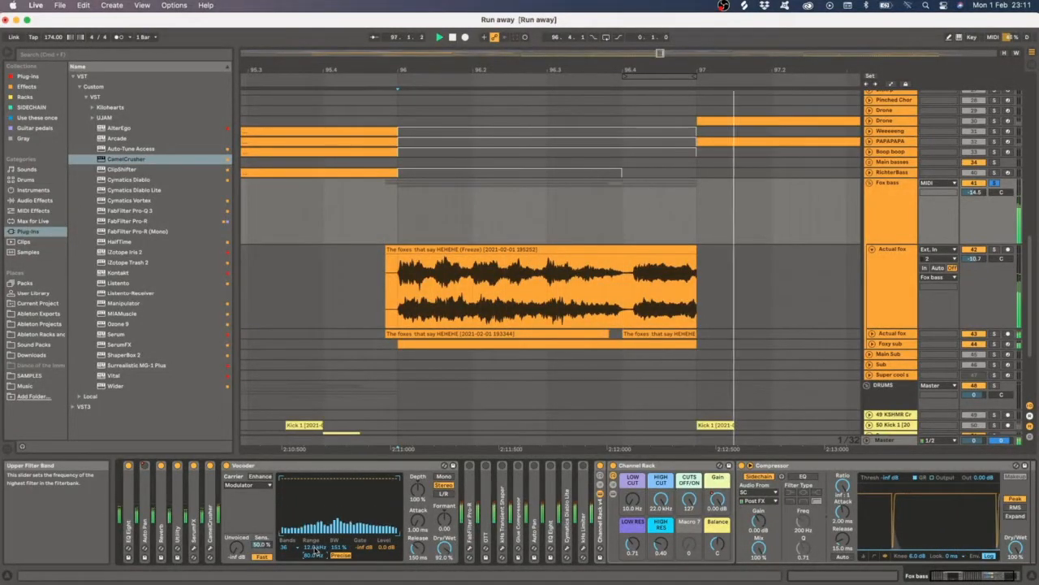
{"action": "double_click", "coordinate": [243, 467]}
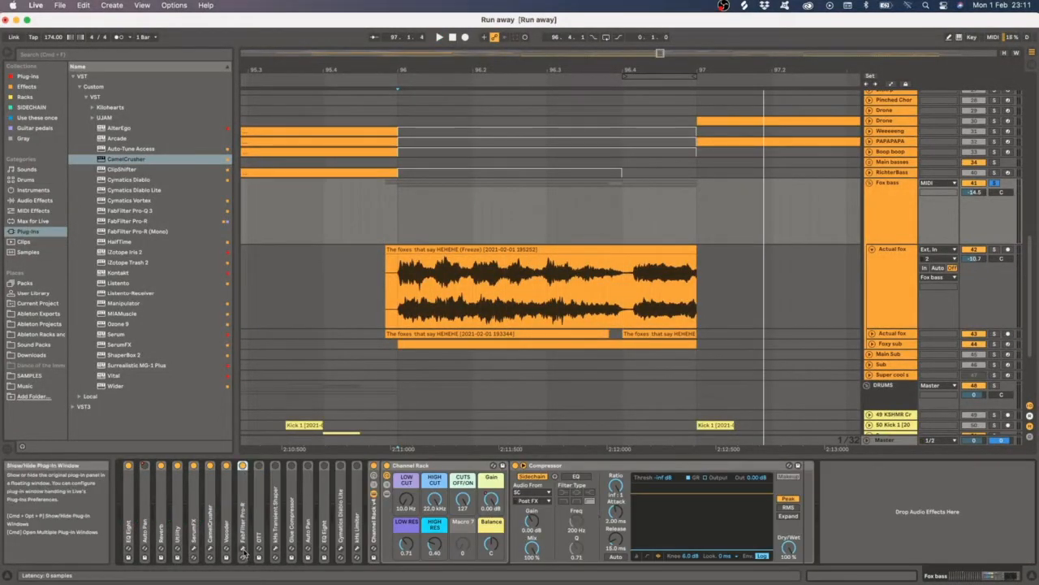
- Open the FabFilter Pro-R plug-in window, play the track, and close the window
{"action": "left_click", "coordinate": [242, 549]}
{"action": "left_click_drag", "start_coordinate": [578, 128], "coordinate": [528, 124]}
{"action": "key", "text": "space"}
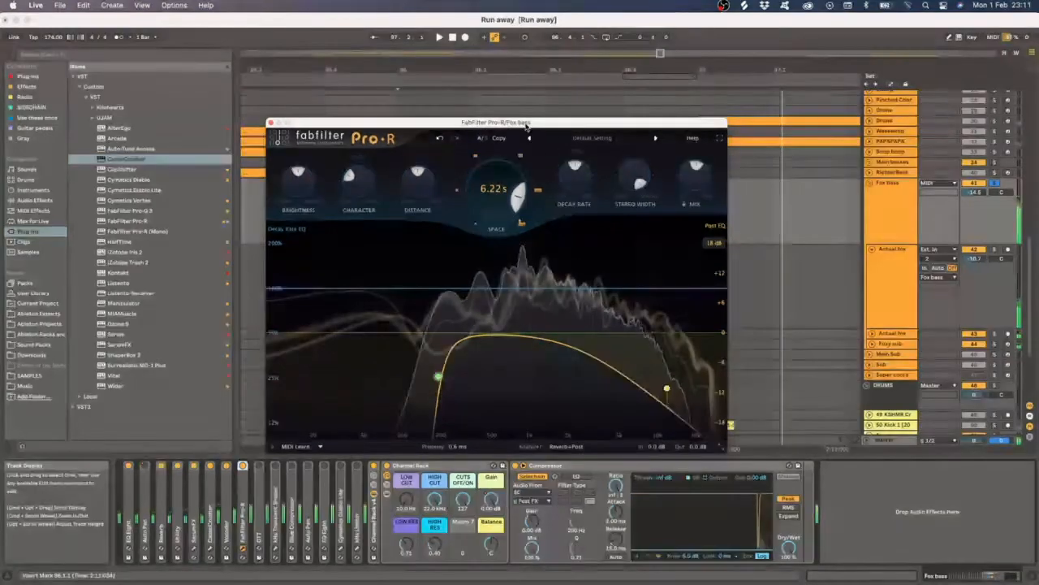
{"action": "left_click", "coordinate": [272, 123]}
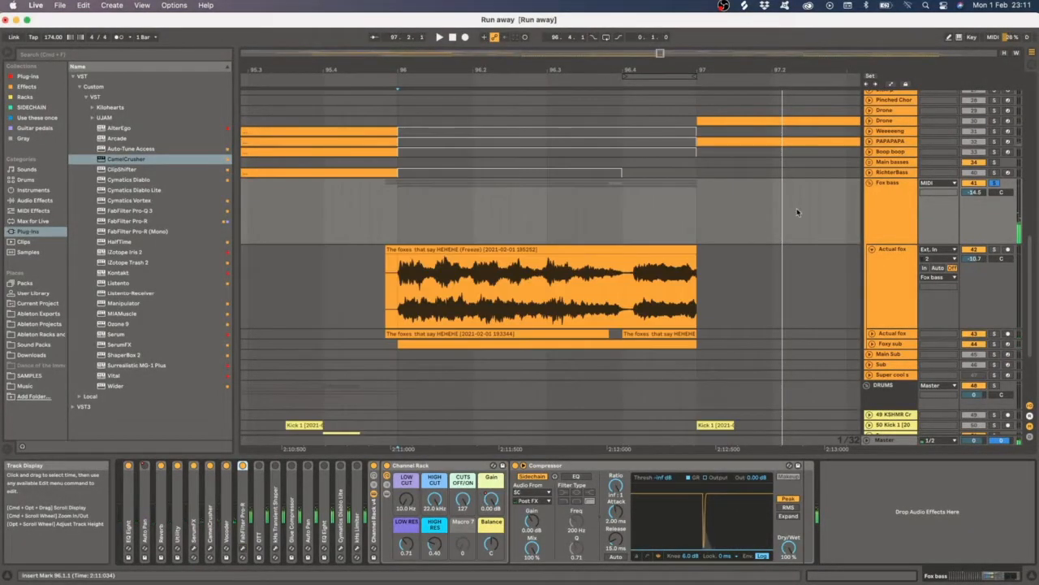
- Show the Fox bass automation lanes and enlarge the Chain Gain lane, playing from the clip start
{"action": "key", "text": "a"}
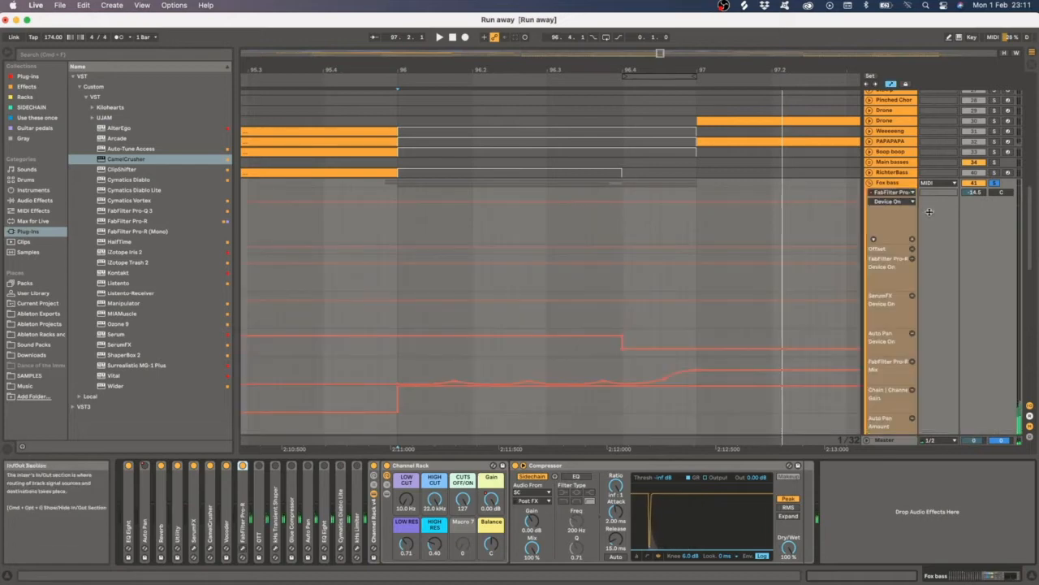
{"action": "scroll", "coordinate": [722, 278], "scroll_direction": "down", "scroll_amount": 3}
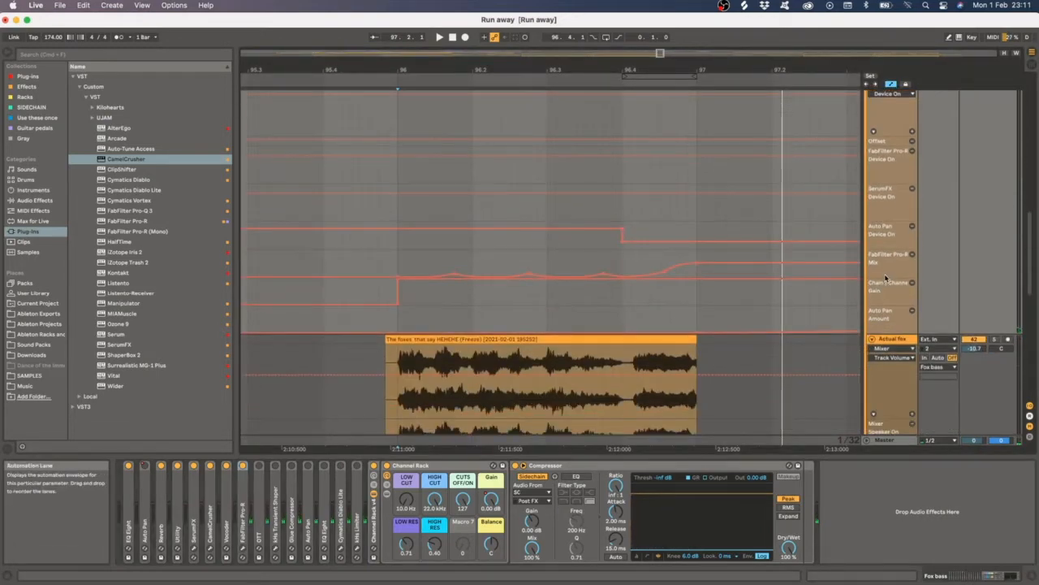
{"action": "left_click_drag", "start_coordinate": [876, 279], "coordinate": [874, 388]}
{"action": "scroll", "coordinate": [414, 283], "scroll_direction": "down", "scroll_amount": 1}
{"action": "left_click", "coordinate": [398, 279]}
{"action": "key", "text": "space"}
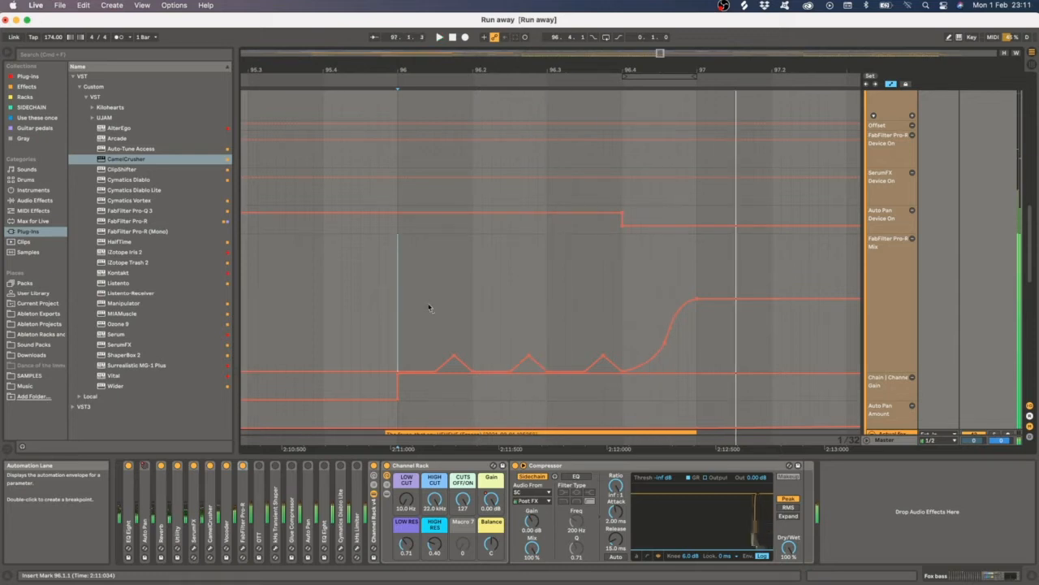
{"action": "scroll", "coordinate": [430, 308], "scroll_direction": "down", "scroll_amount": 3}
{"action": "key", "text": "space"}
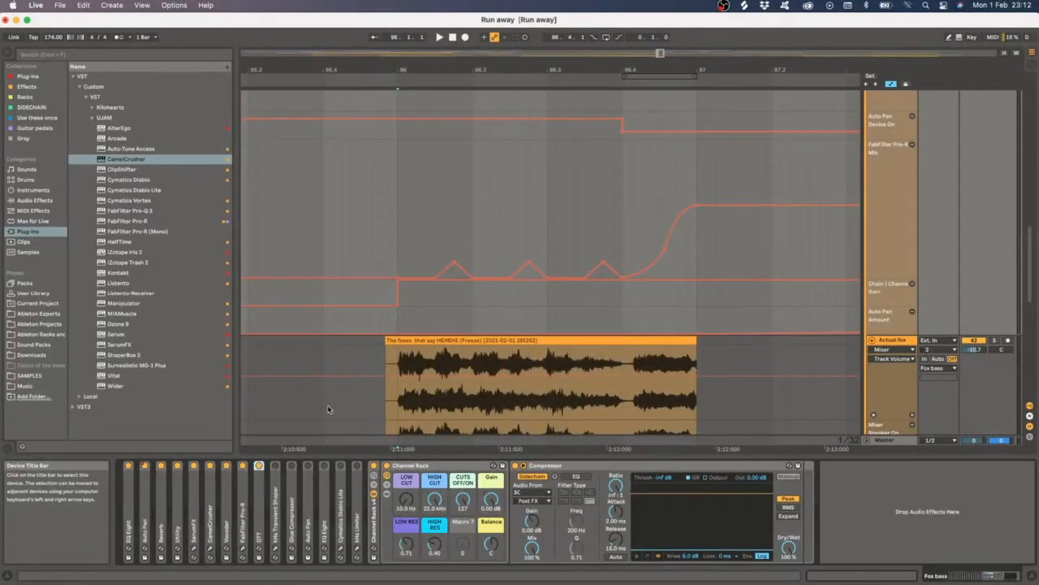
- Expand and fold the OTT device while playing the Fox bass track
{"action": "double_click", "coordinate": [260, 509]}
{"action": "double_click", "coordinate": [299, 468]}
{"action": "key", "text": "space"}
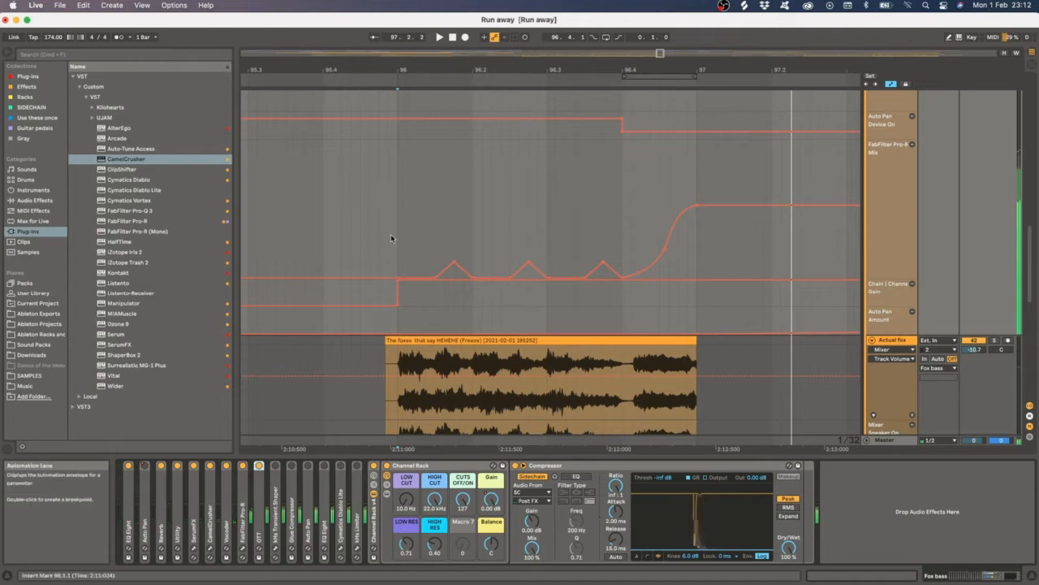
{"action": "key", "text": "space"}
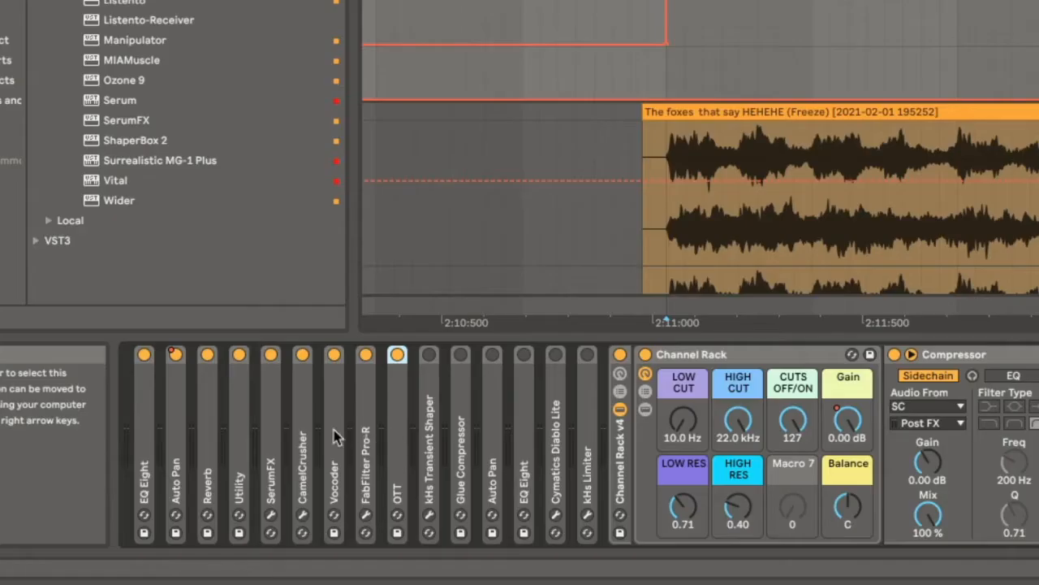
{"action": "key", "text": "space"}
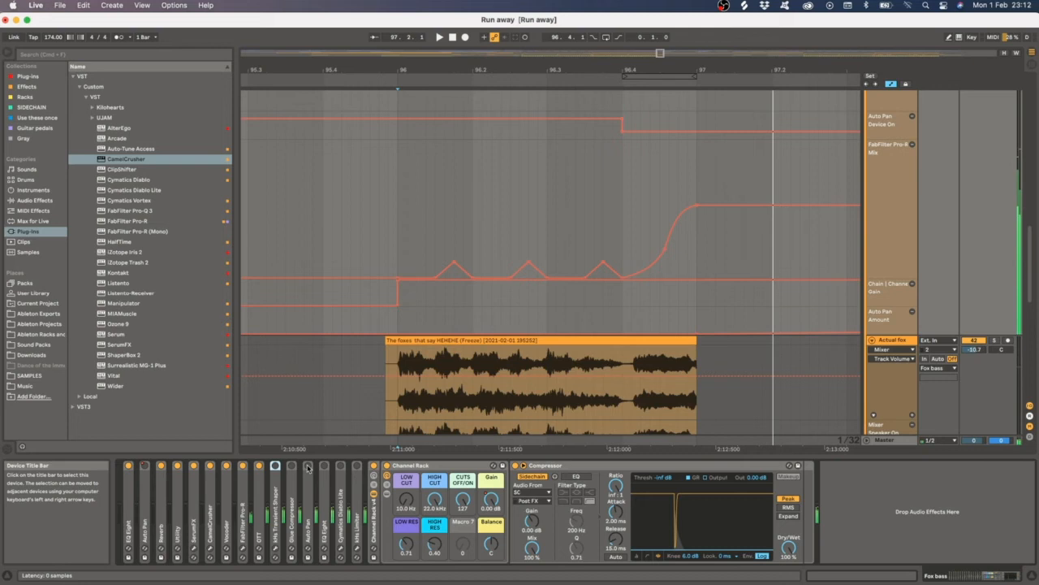
- Open the kHs Transient Shaper window and toggle the device on and off during playback
{"action": "left_click", "coordinate": [275, 548]}
{"action": "left_click_drag", "start_coordinate": [321, 244], "coordinate": [461, 220]}
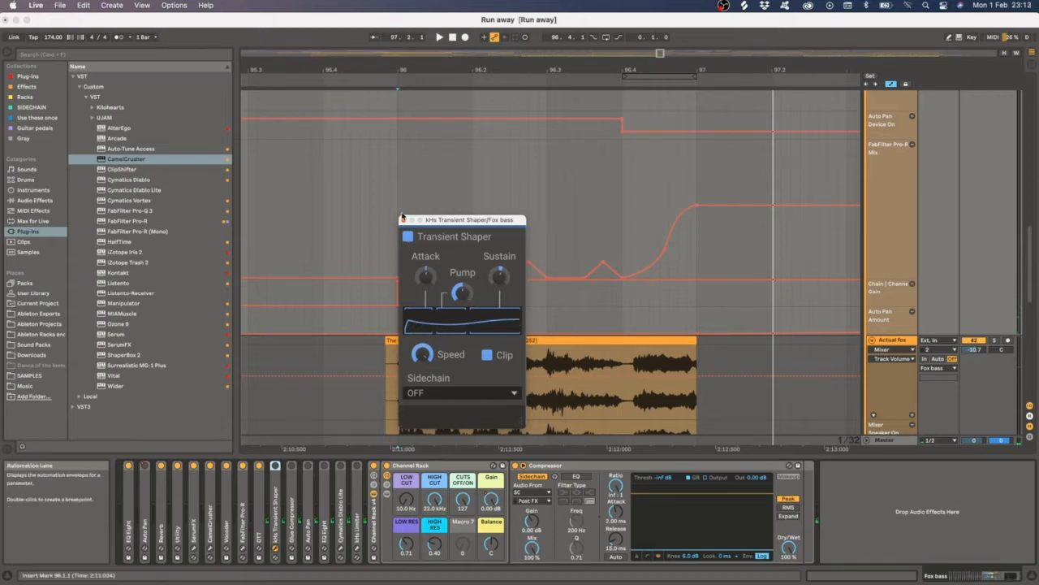
{"action": "key", "text": "space"}
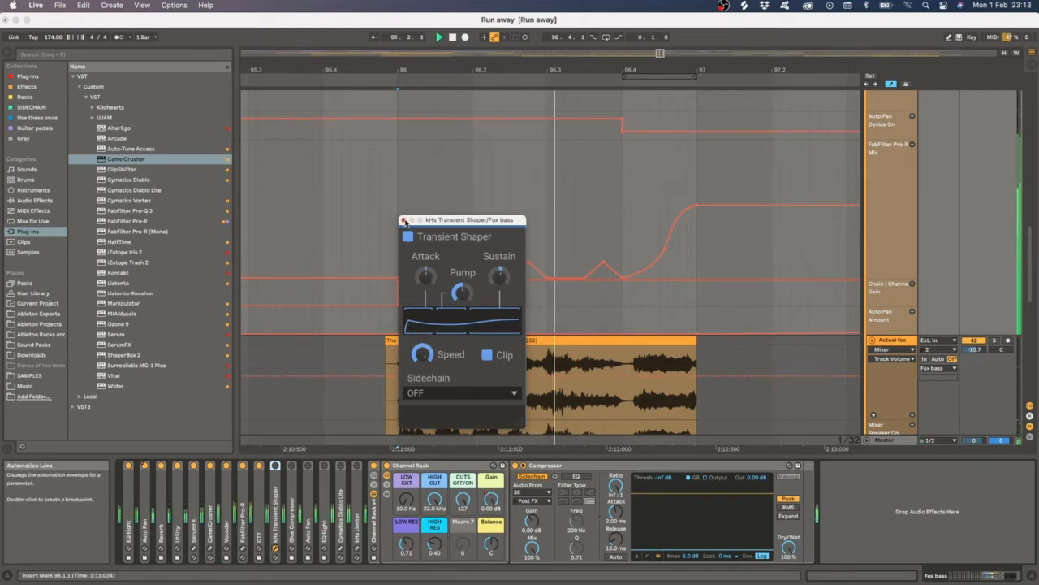
{"action": "key", "text": "space"}
{"action": "left_click", "coordinate": [275, 466]}
{"action": "key", "text": "space"}
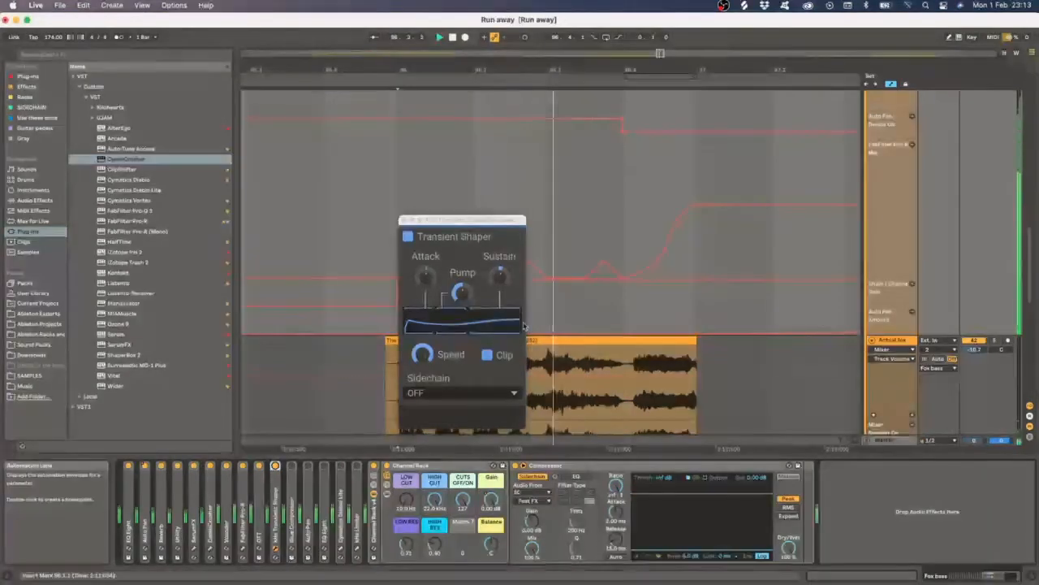
- Close the kHs Transient Shaper window, stop playback, then reopen it, reposition it and close it again
{"action": "left_click", "coordinate": [404, 220]}
{"action": "key", "text": "space"}
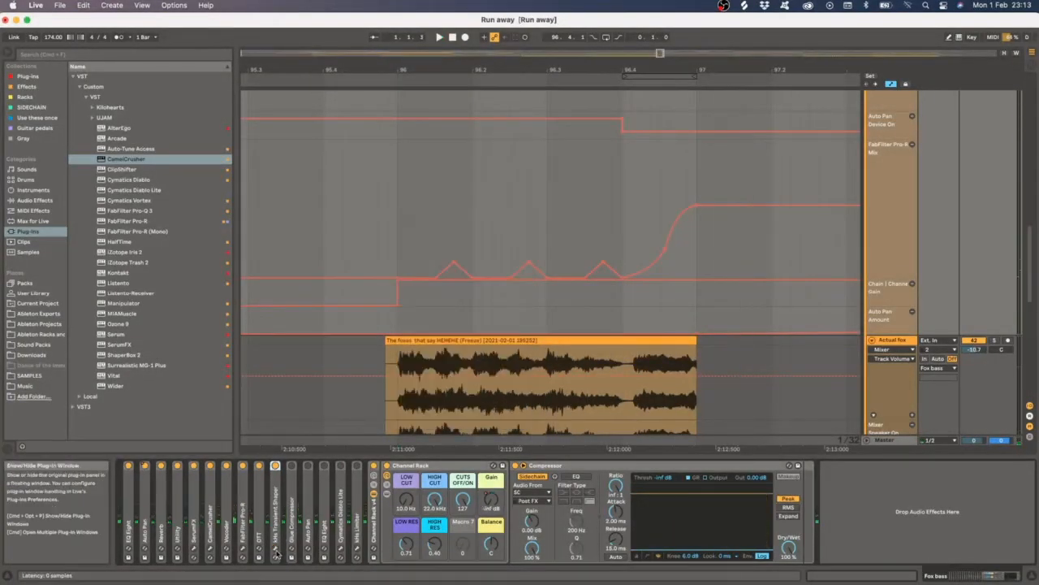
{"action": "left_click", "coordinate": [275, 548]}
{"action": "left_click_drag", "start_coordinate": [439, 220], "coordinate": [455, 193]}
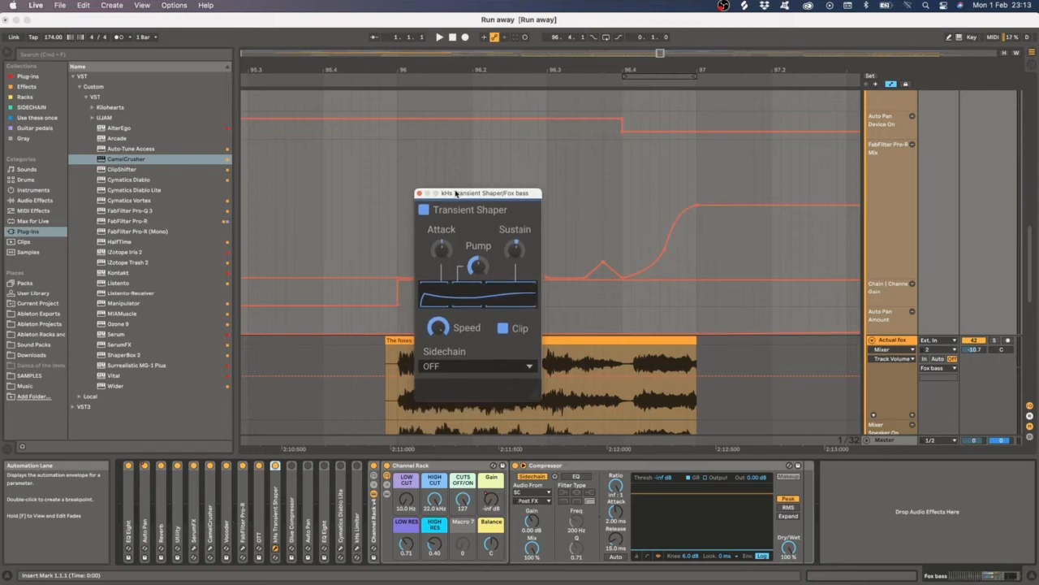
{"action": "left_click", "coordinate": [419, 193]}
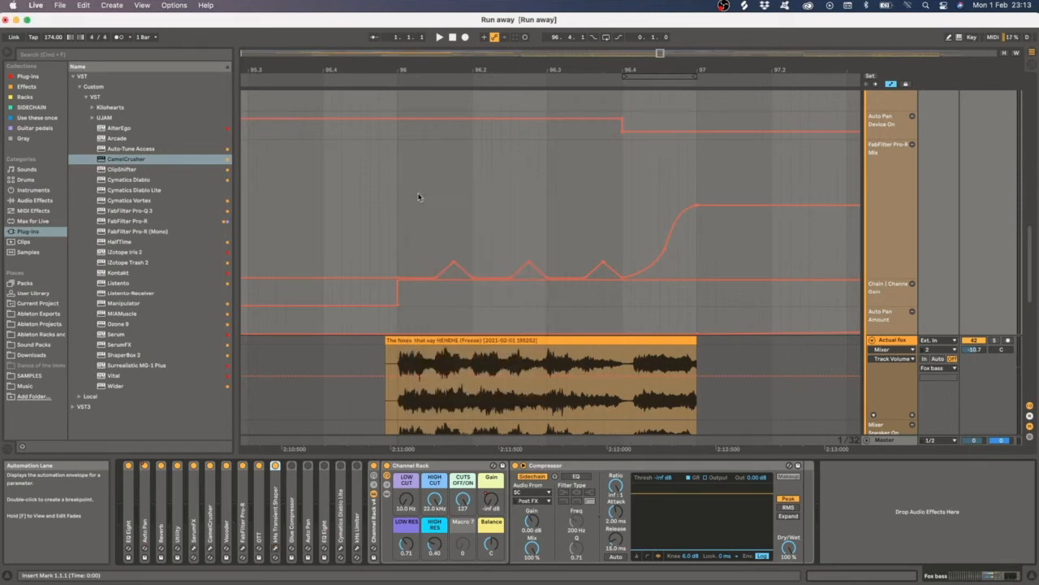
- Expand and fold the Glue Compressor, expand Auto Pan, and play the Fox bass track from the clip start
{"action": "double_click", "coordinate": [295, 495]}
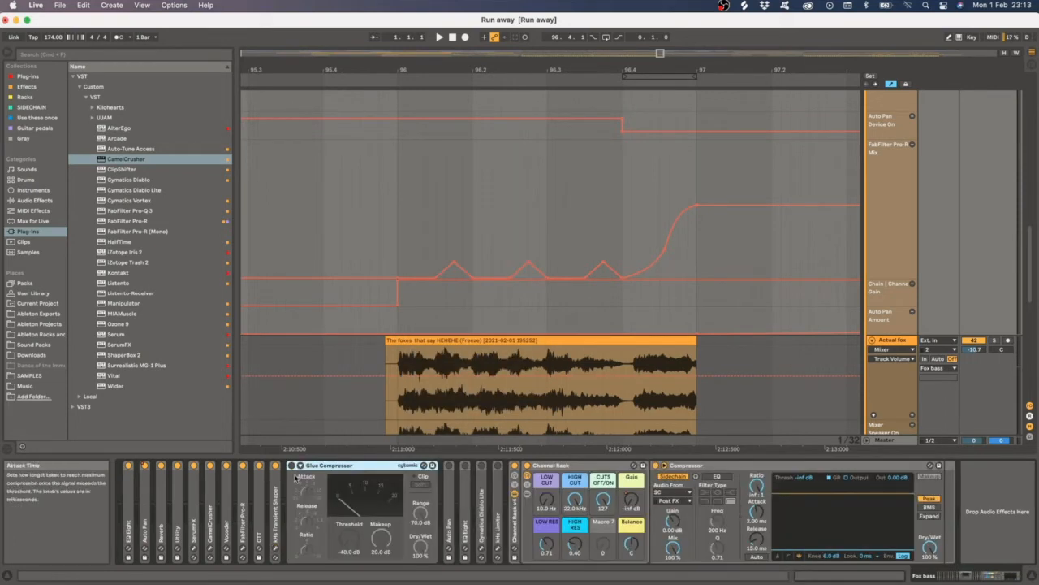
{"action": "double_click", "coordinate": [298, 476]}
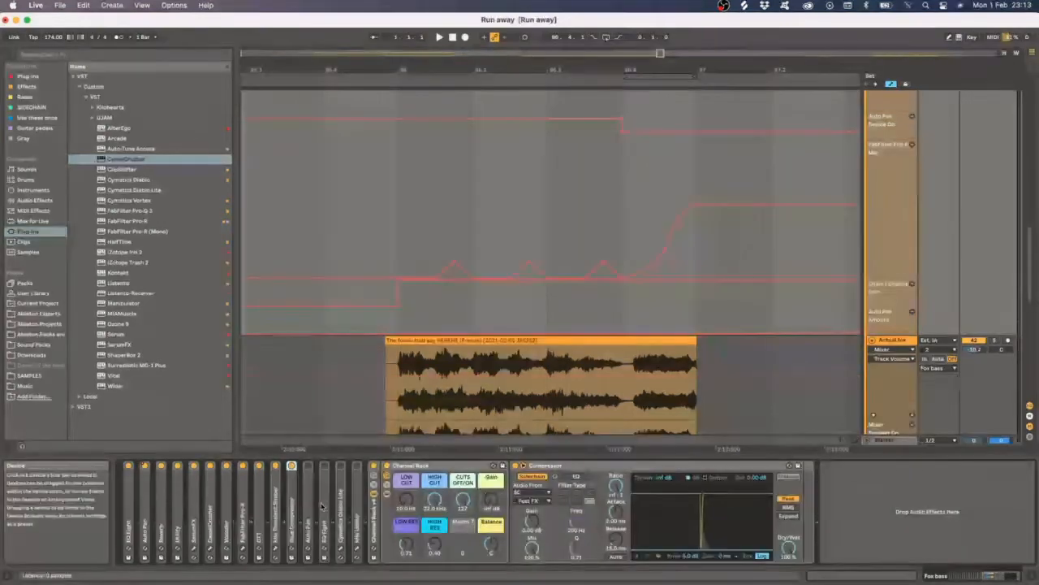
{"action": "double_click", "coordinate": [311, 505]}
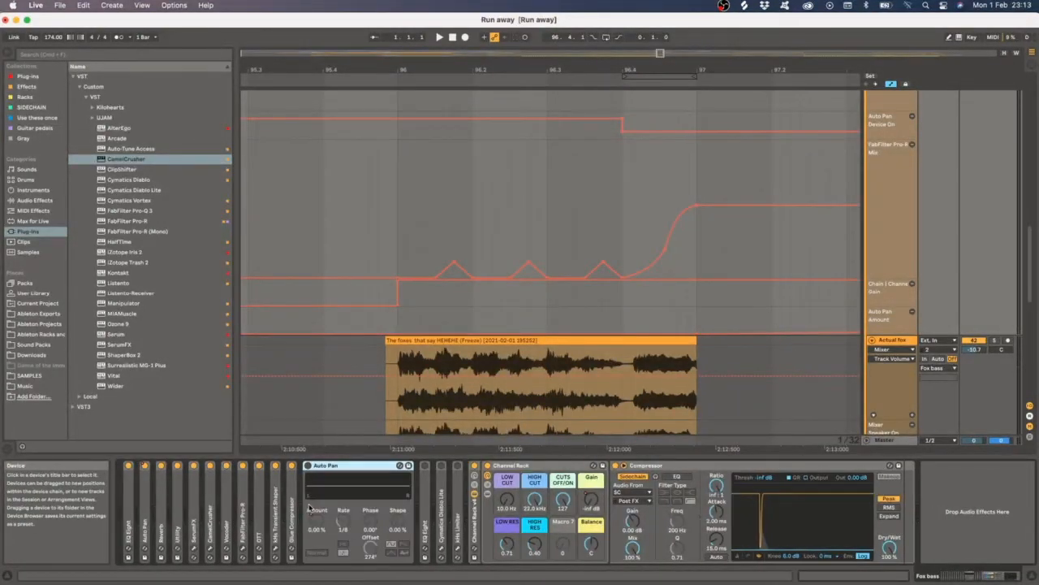
{"action": "left_click", "coordinate": [408, 209]}
{"action": "key", "text": "space"}
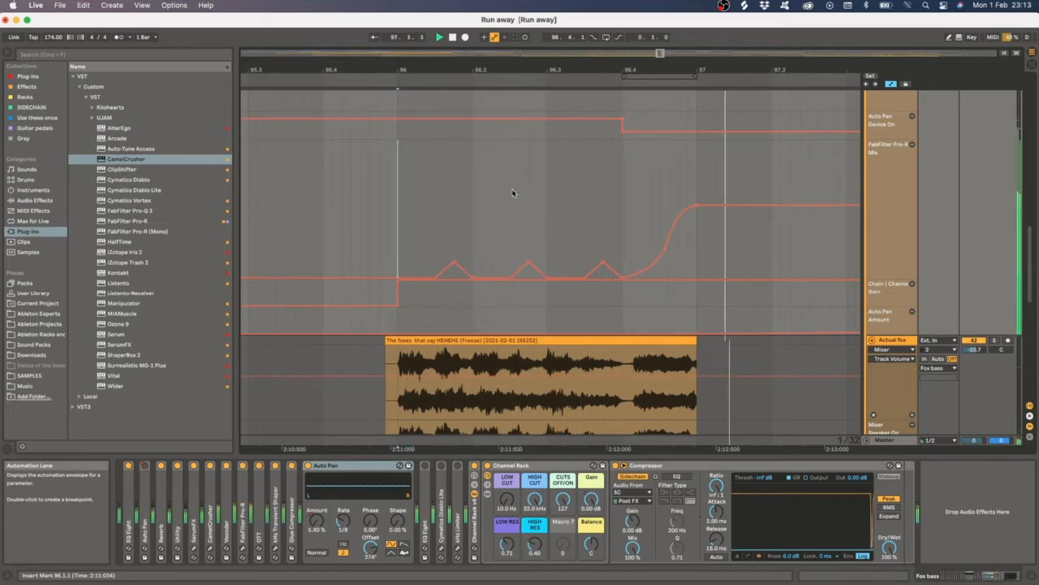
{"action": "left_click", "coordinate": [453, 38]}
- Open and close the FabFilter Pro-R window, then play the Fox bass track from the clip start
{"action": "scroll", "coordinate": [553, 196], "scroll_direction": "down", "scroll_amount": 10}
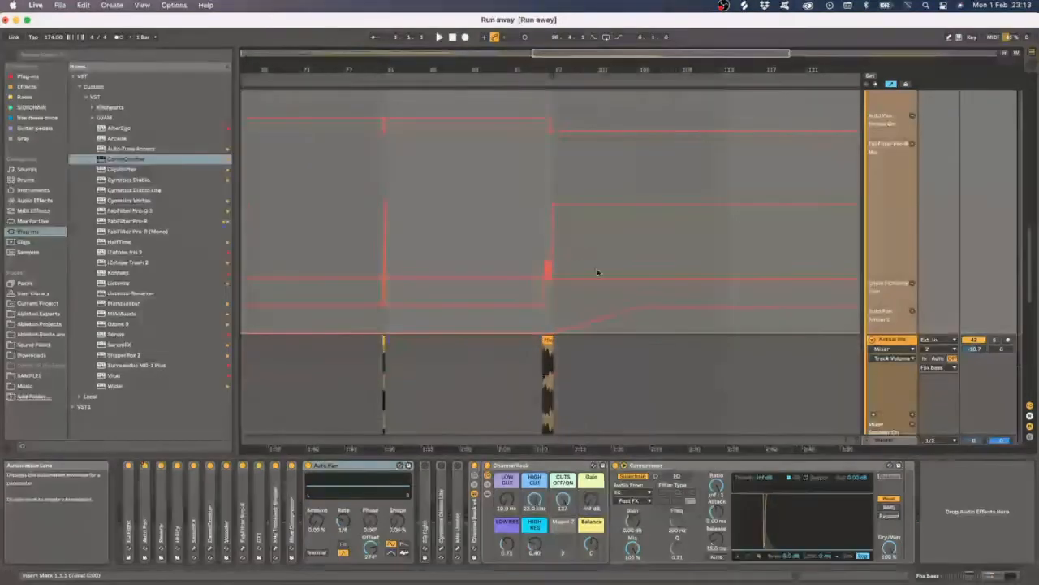
{"action": "scroll", "coordinate": [598, 272], "scroll_direction": "up", "scroll_amount": 5}
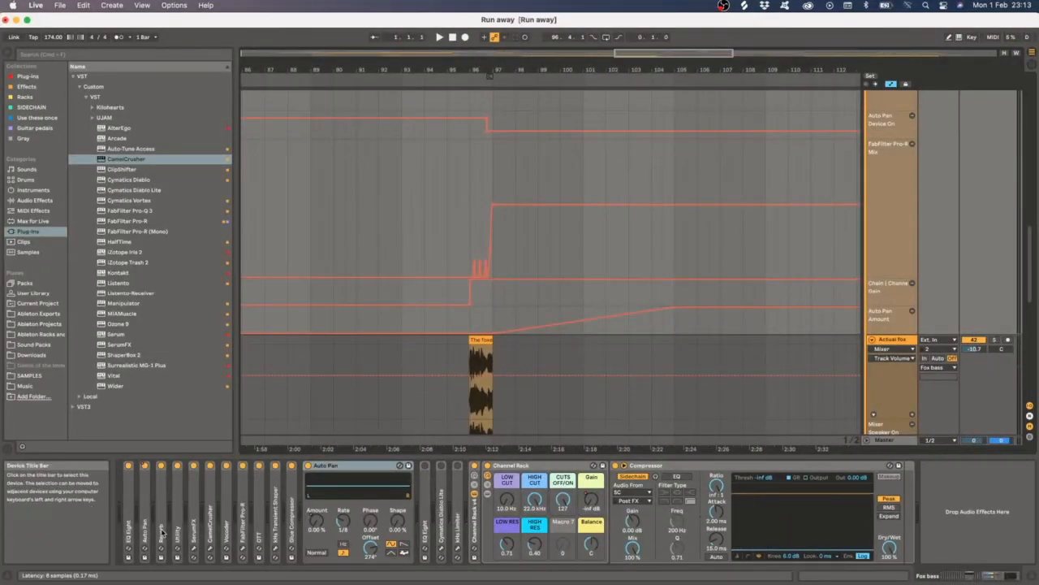
{"action": "left_click", "coordinate": [242, 549]}
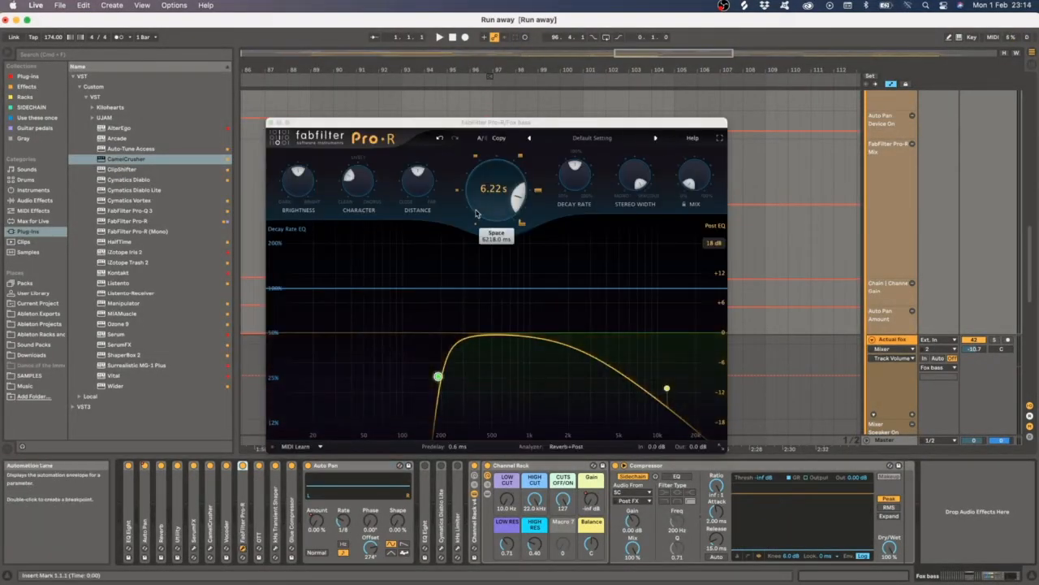
{"action": "left_click", "coordinate": [272, 122]}
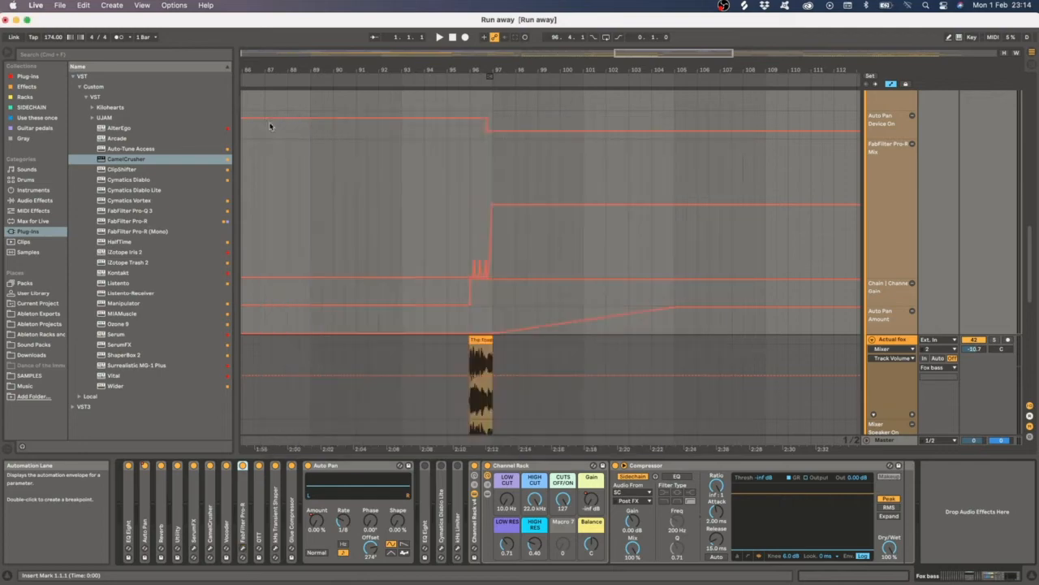
{"action": "left_click", "coordinate": [471, 323]}
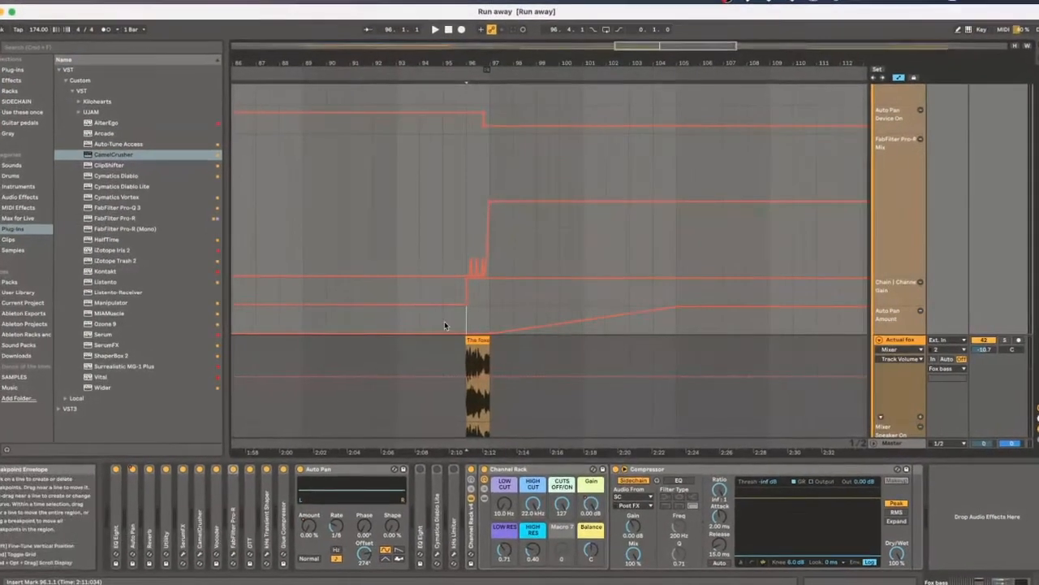
{"action": "key", "text": "space"}
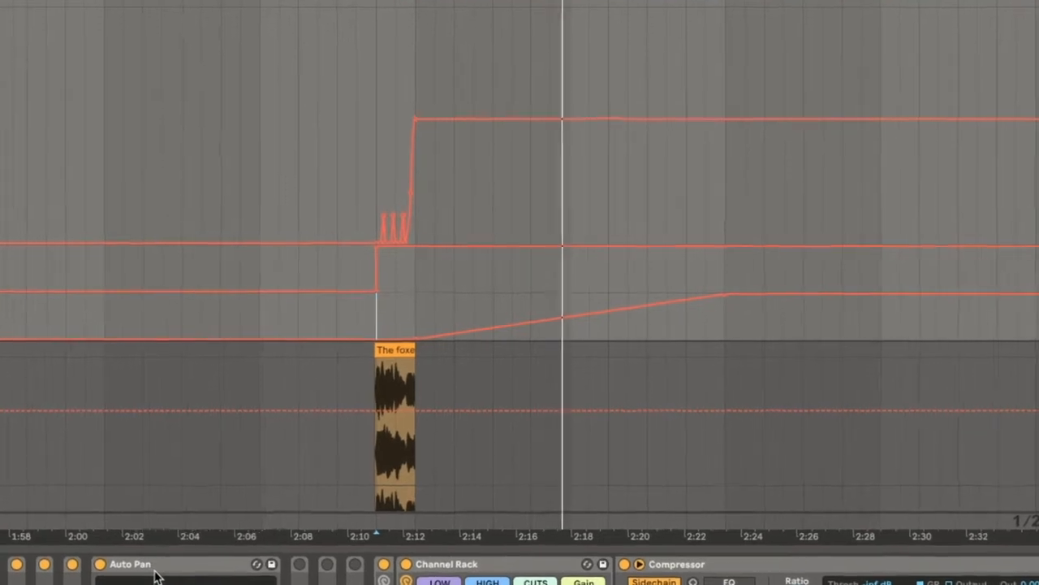
- Fold and re-expand the EQ Eight device and play the Fox bass track from the clip start
{"action": "left_click", "coordinate": [207, 538]}
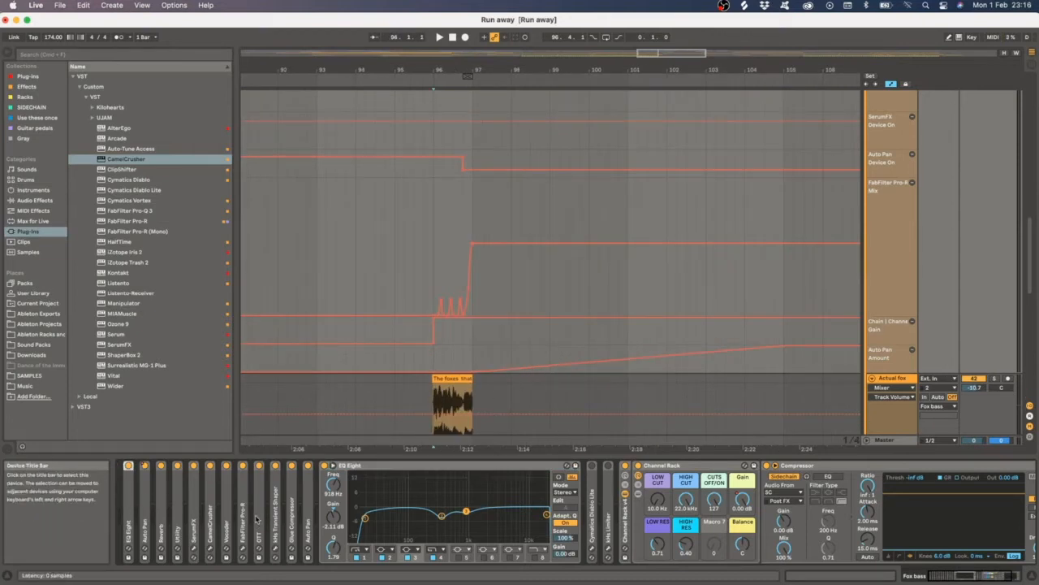
{"action": "double_click", "coordinate": [341, 466]}
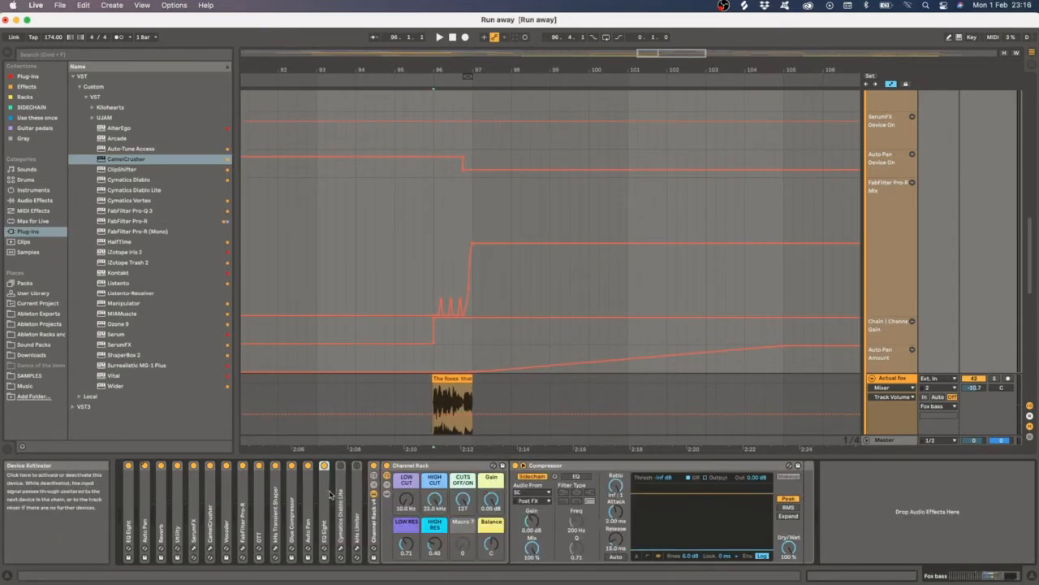
{"action": "double_click", "coordinate": [324, 501]}
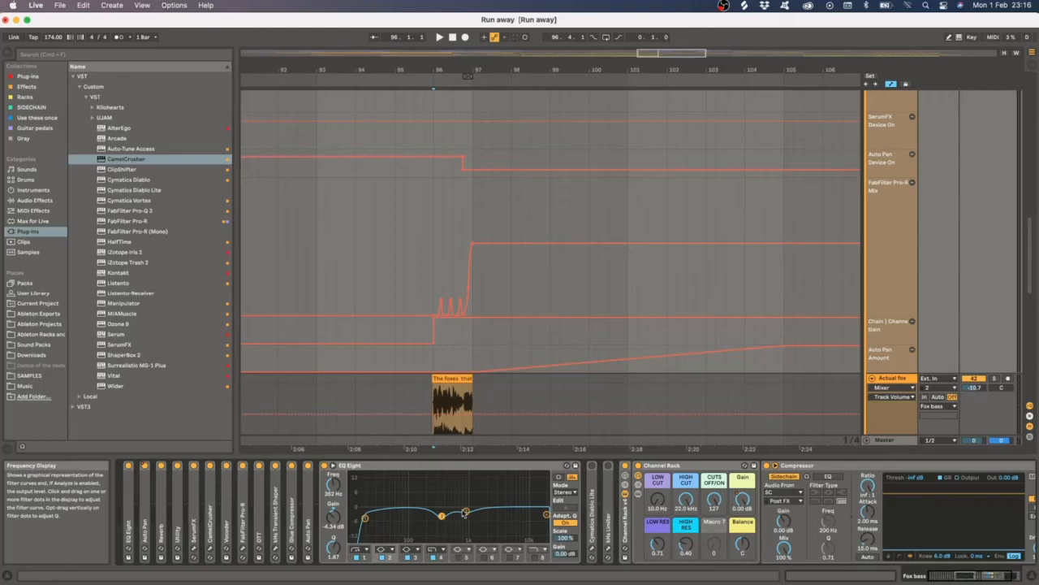
{"action": "left_click", "coordinate": [435, 408]}
{"action": "key", "text": "space"}
- Toggle the EQ Eight device on the Fox bass track while playing back
{"action": "scroll", "coordinate": [882, 212], "scroll_direction": "up", "scroll_amount": 1}
{"action": "scroll", "coordinate": [881, 212], "scroll_direction": "up", "scroll_amount": 5}
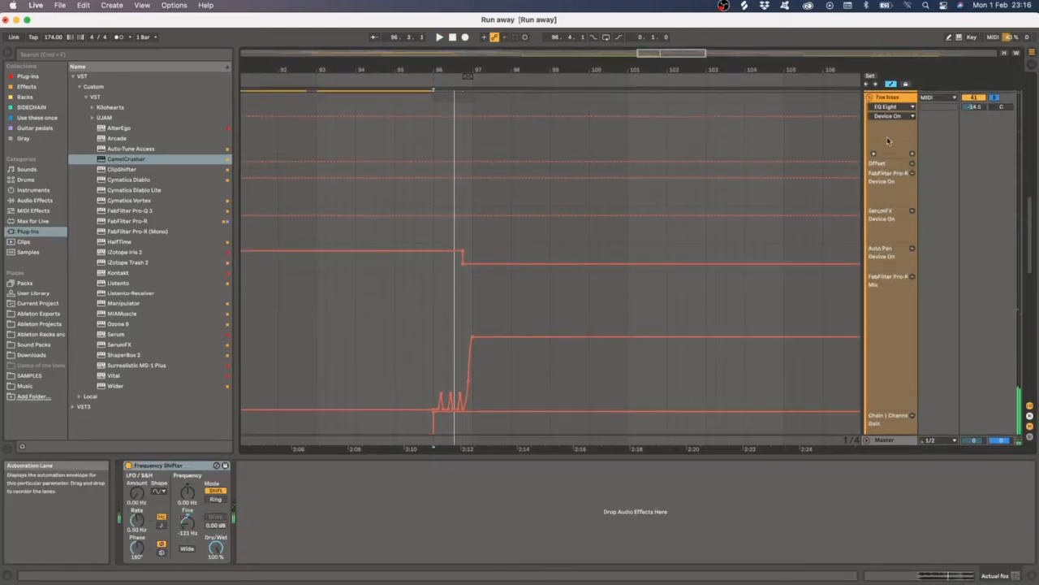
{"action": "left_click", "coordinate": [889, 176]}
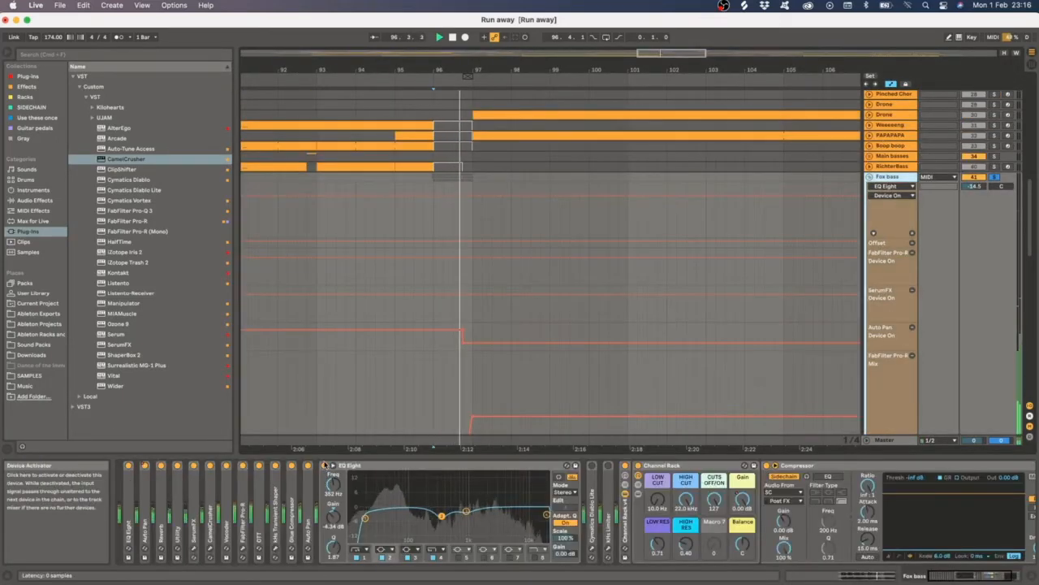
{"action": "left_click", "coordinate": [325, 466]}
{"action": "key", "text": "space"}
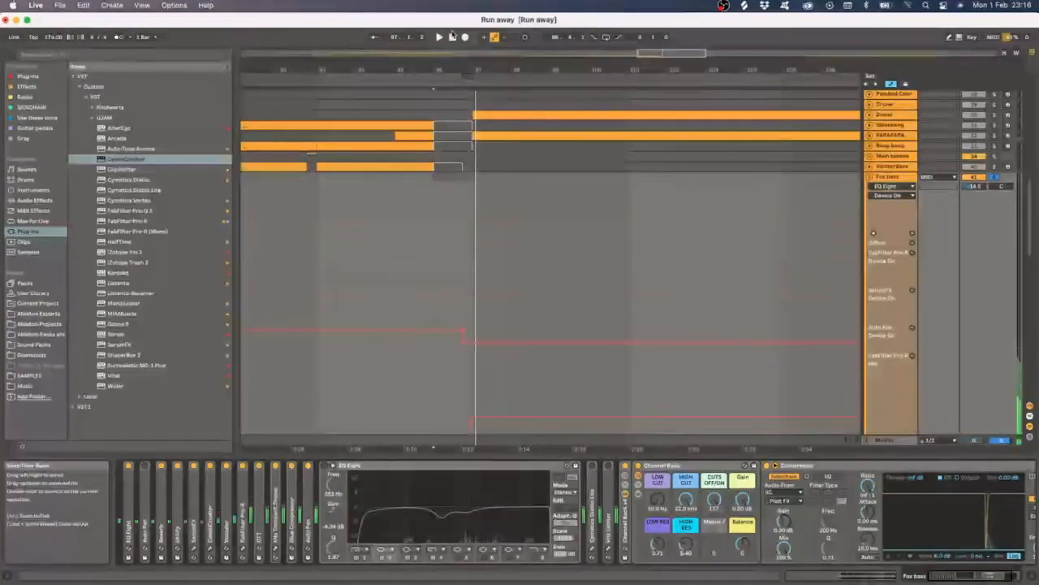
- Open the Cymatics Diablo Lite window, move it aside, play the clip region, and close it
{"action": "scroll", "coordinate": [445, 383], "scroll_direction": "down", "scroll_amount": 5}
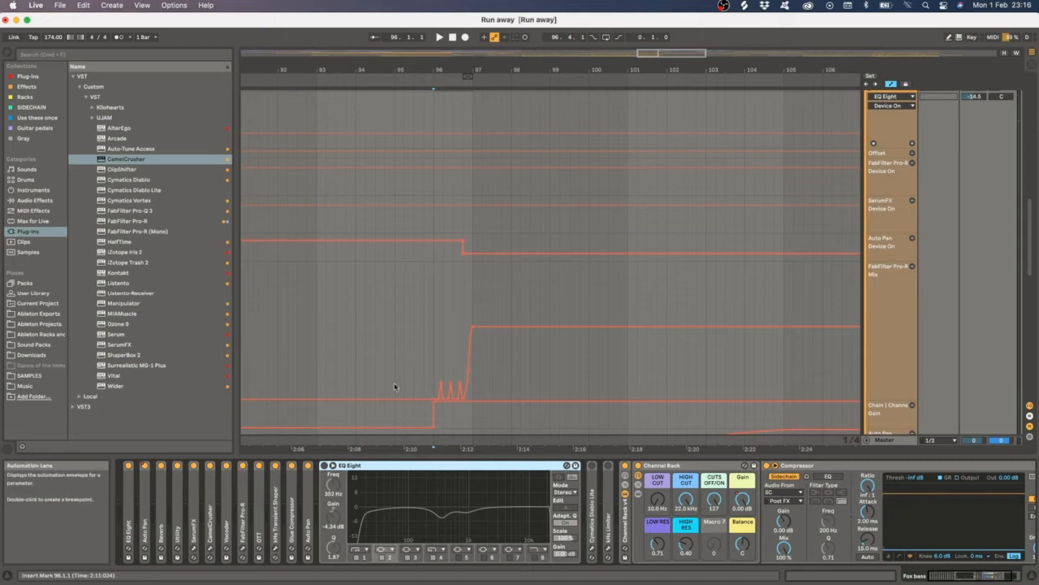
{"action": "double_click", "coordinate": [339, 467]}
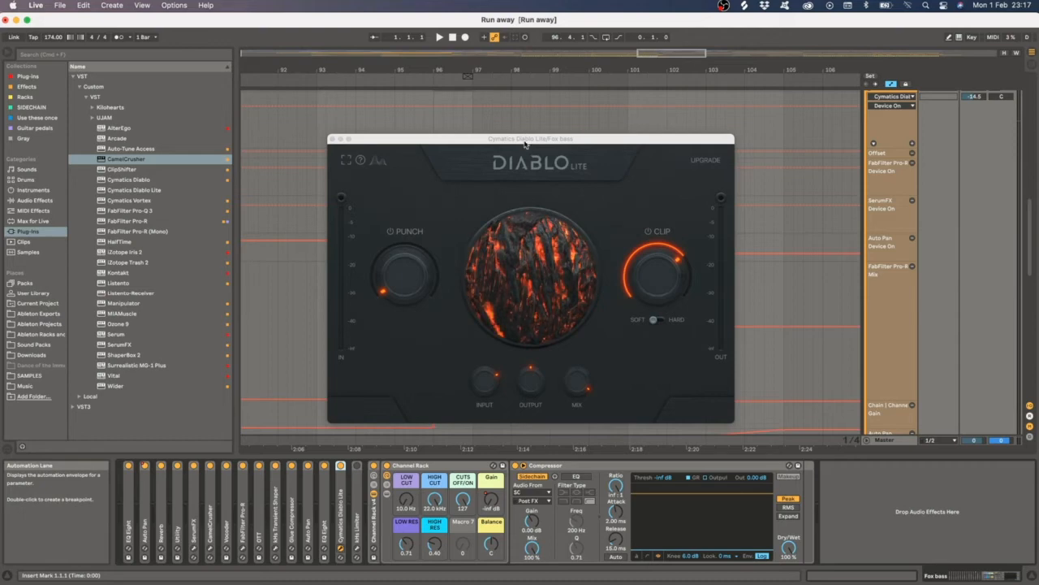
{"action": "left_click_drag", "start_coordinate": [526, 144], "coordinate": [679, 146]}
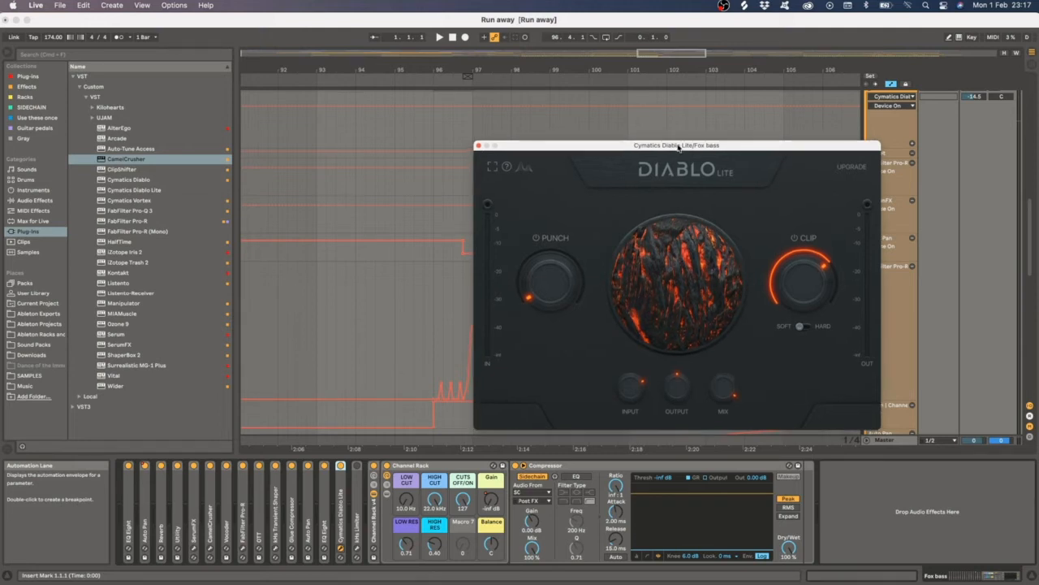
{"action": "left_click", "coordinate": [444, 291]}
{"action": "key", "text": "space"}
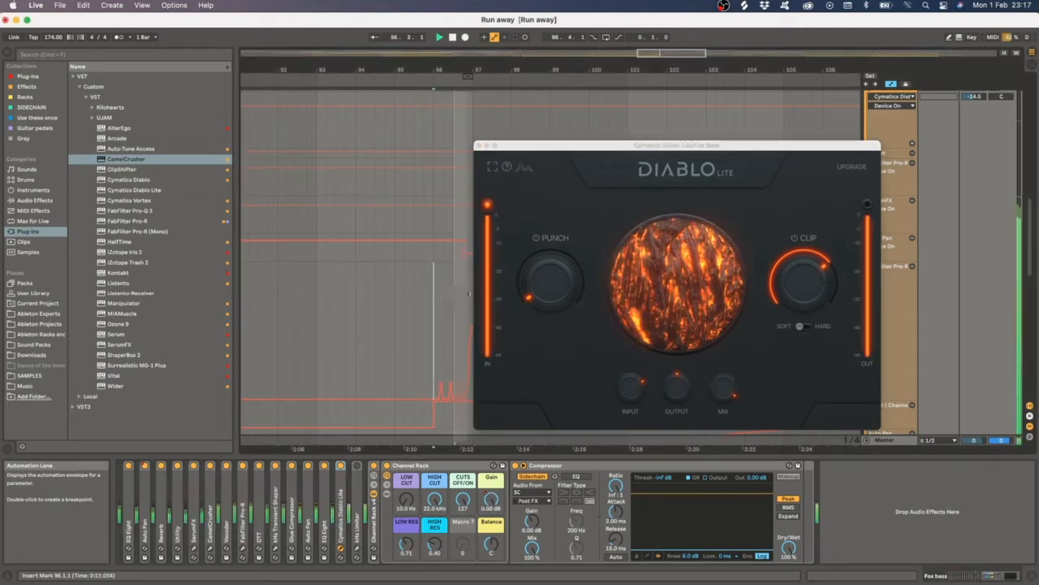
{"action": "double_click", "coordinate": [452, 38]}
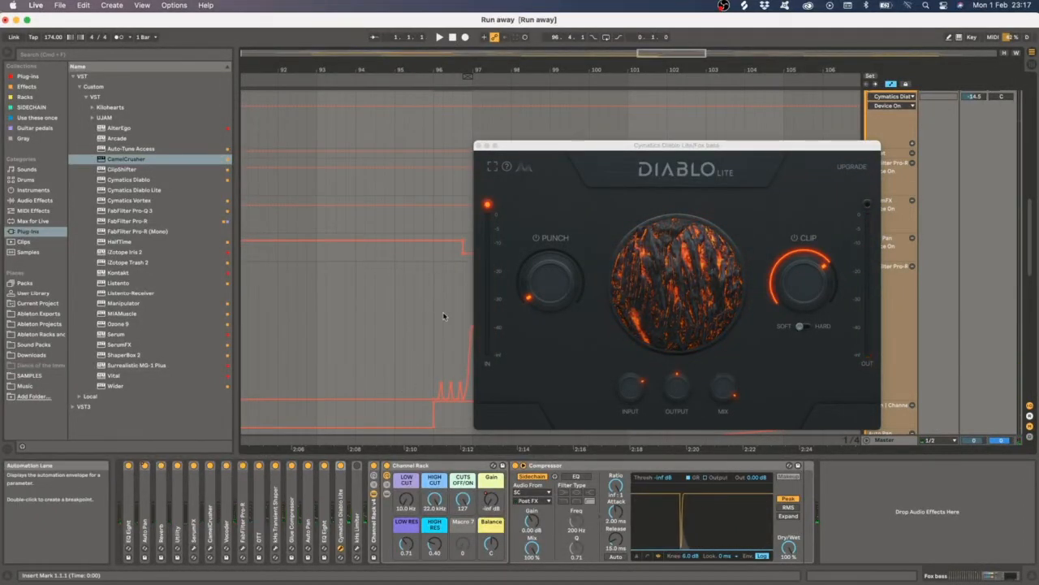
{"action": "left_click_drag", "start_coordinate": [639, 151], "coordinate": [630, 148]}
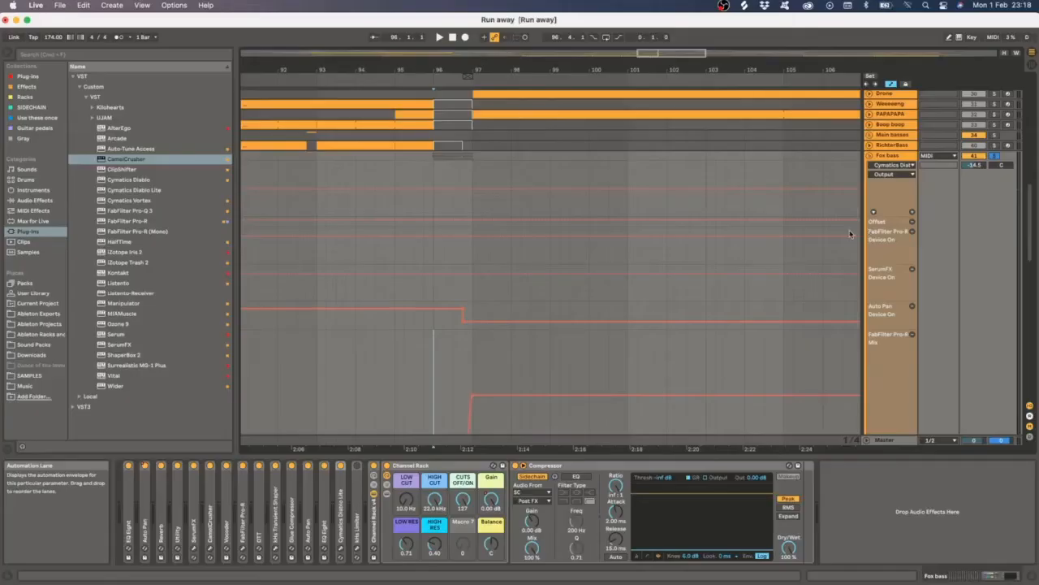
- Fold the Fox bass track and browse down to the Actual fox tracks below it
{"action": "scroll", "coordinate": [369, 389], "scroll_direction": "down", "scroll_amount": 3}
{"action": "scroll", "coordinate": [599, 295], "scroll_direction": "up", "scroll_amount": 10}
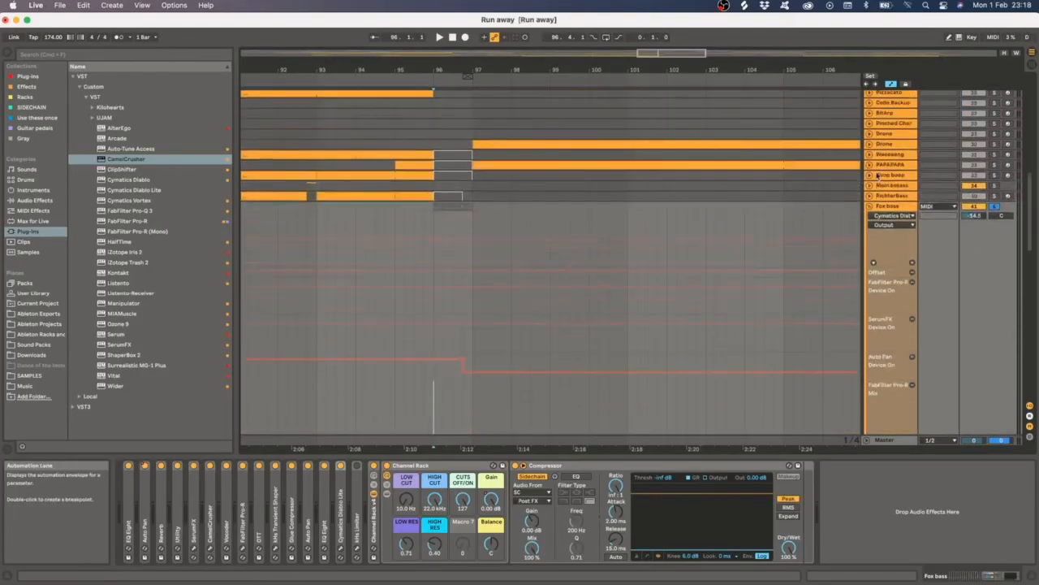
{"action": "left_click", "coordinate": [886, 208]}
{"action": "scroll", "coordinate": [889, 321], "scroll_direction": "down", "scroll_amount": 3}
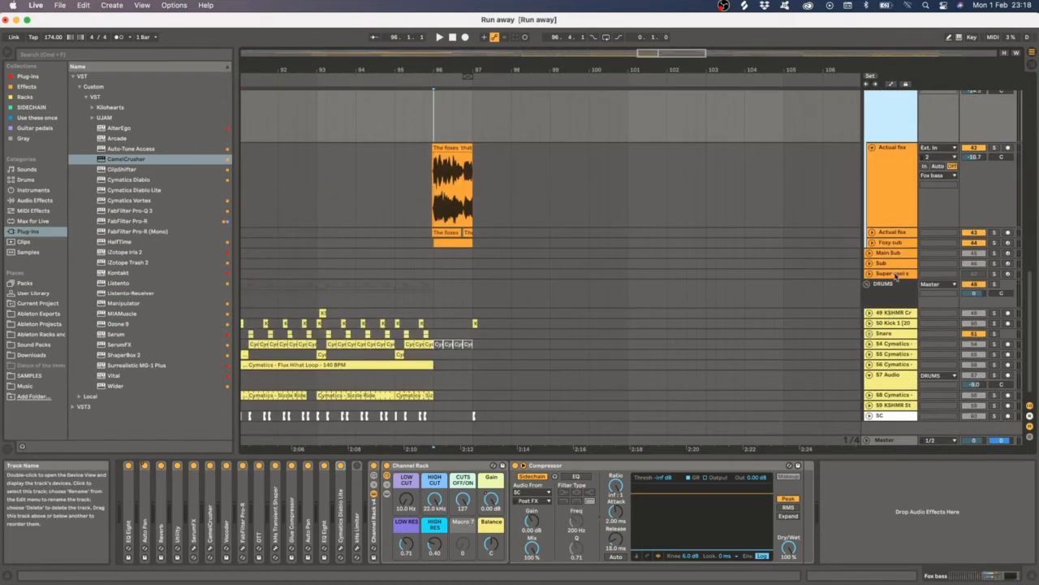
{"action": "left_click", "coordinate": [976, 244]}
{"action": "scroll", "coordinate": [617, 265], "scroll_direction": "up", "scroll_amount": 3}
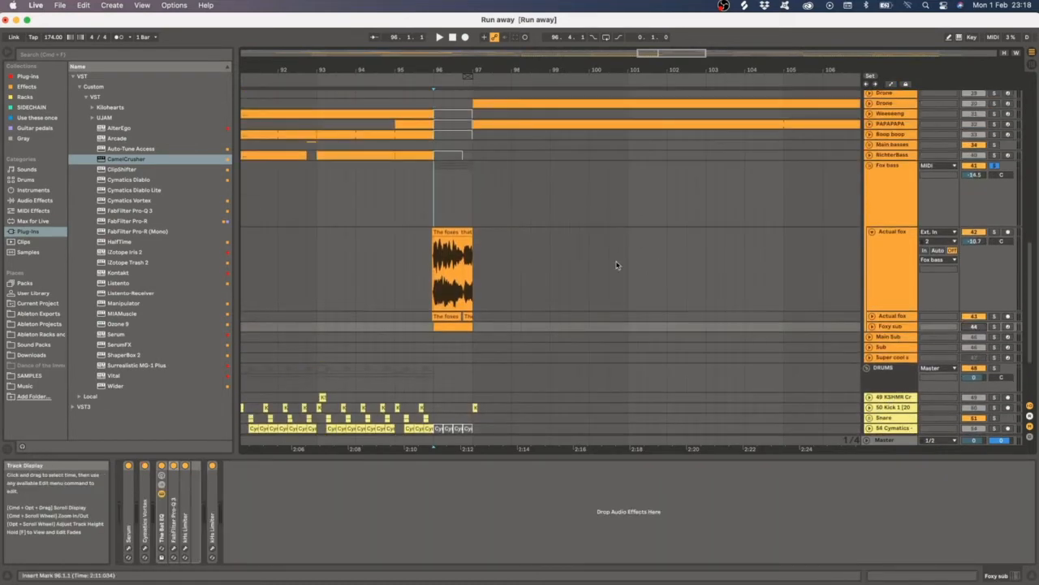
- Toggle the Cymatics Diablo Lite device and play the fox clip region
{"action": "left_click", "coordinate": [444, 198]}
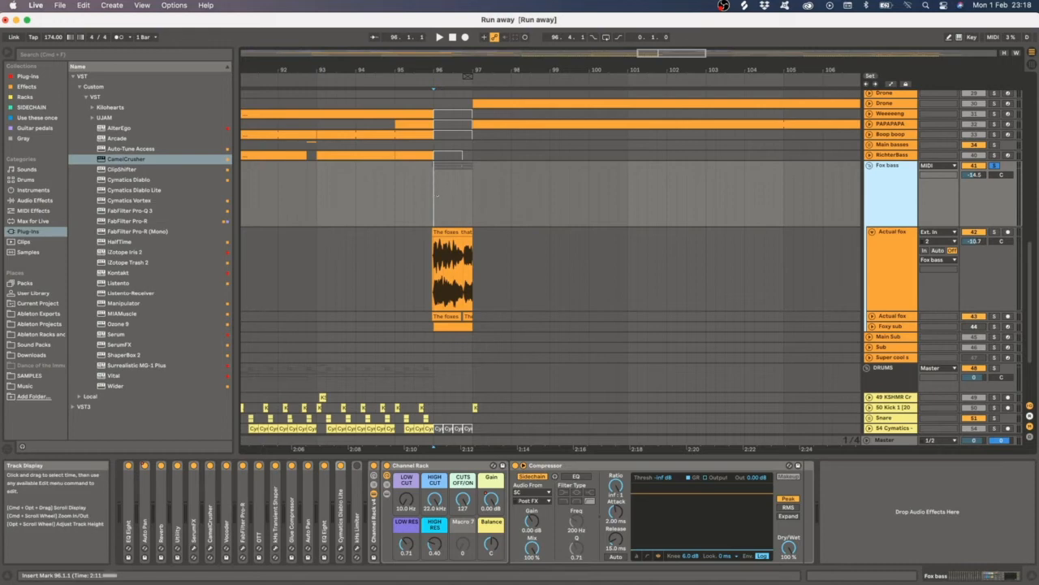
{"action": "left_click", "coordinate": [342, 481]}
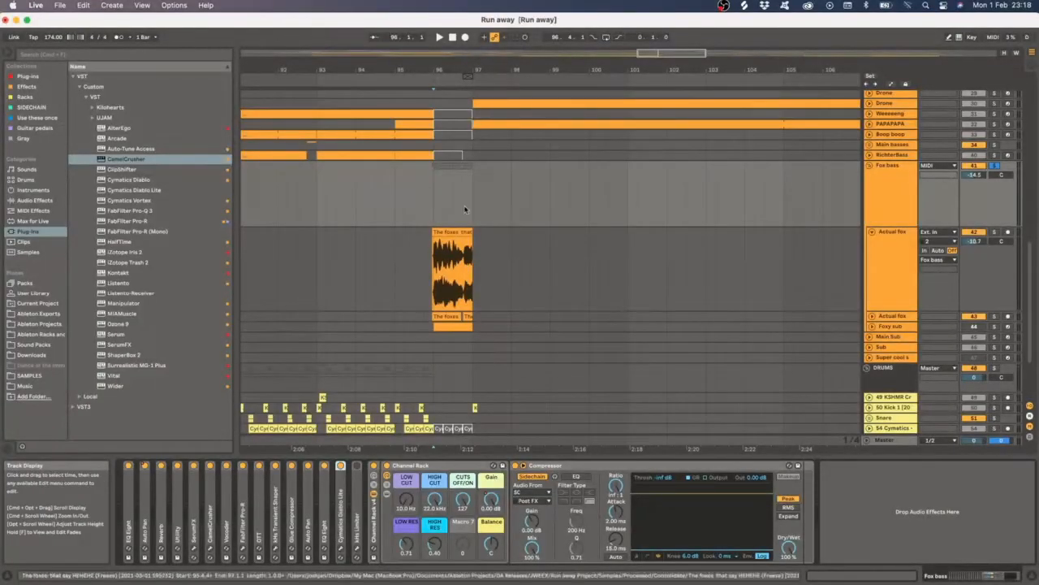
{"action": "key", "text": "space"}
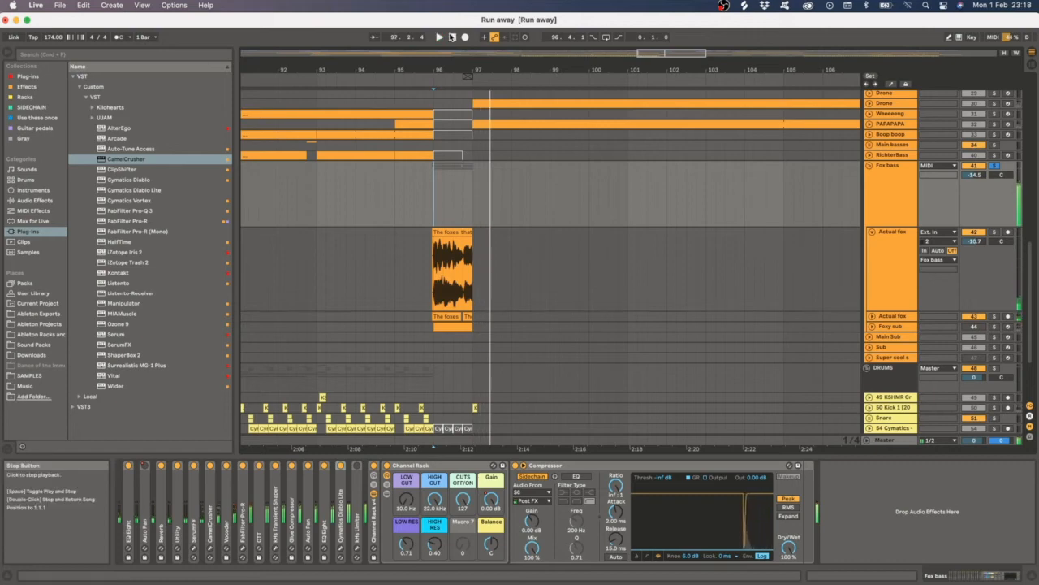
{"action": "key", "text": "space"}
- Select the Actual fox and Foxy sub tracks to inspect their device chains
{"action": "scroll", "coordinate": [866, 174], "scroll_direction": "down", "scroll_amount": 1}
{"action": "left_click", "coordinate": [873, 174]}
{"action": "left_click", "coordinate": [342, 512]}
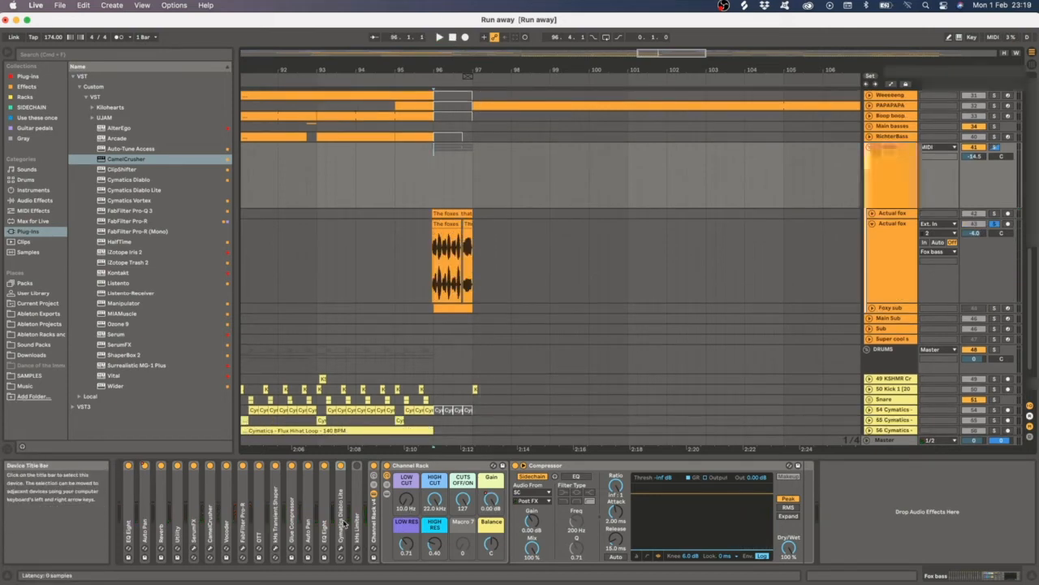
{"action": "left_click", "coordinate": [963, 181]}
{"action": "left_click", "coordinate": [563, 263]}
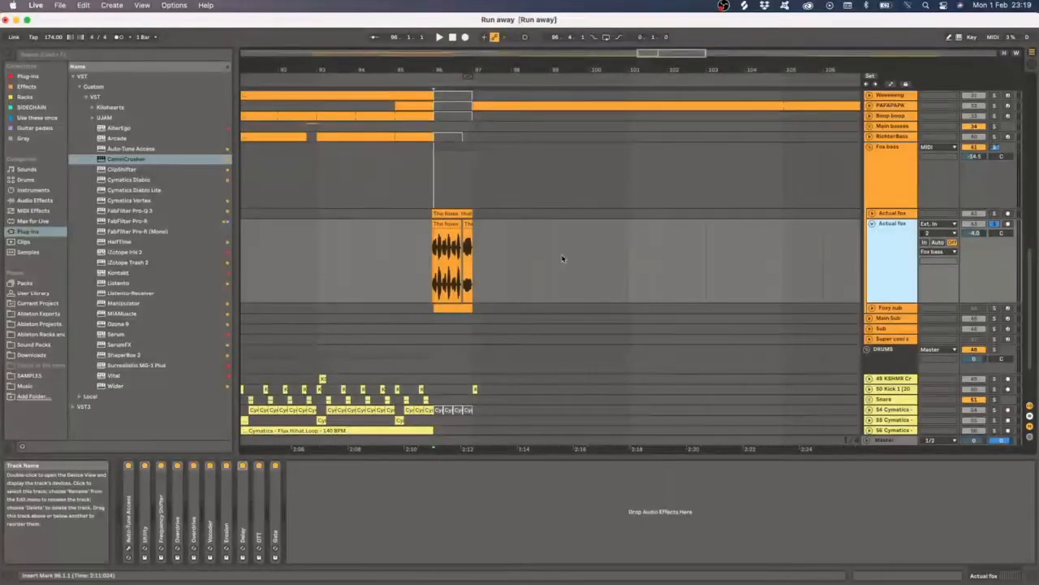
{"action": "left_click", "coordinate": [428, 251]}
{"action": "left_click", "coordinate": [890, 307]}
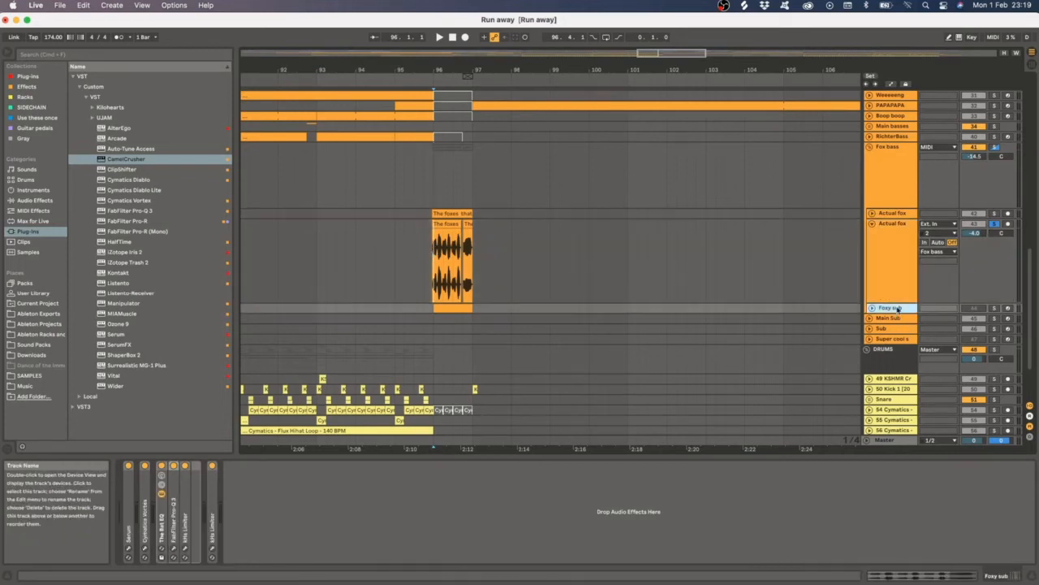
{"action": "left_click", "coordinate": [436, 195]}
{"action": "left_click", "coordinate": [437, 177]}
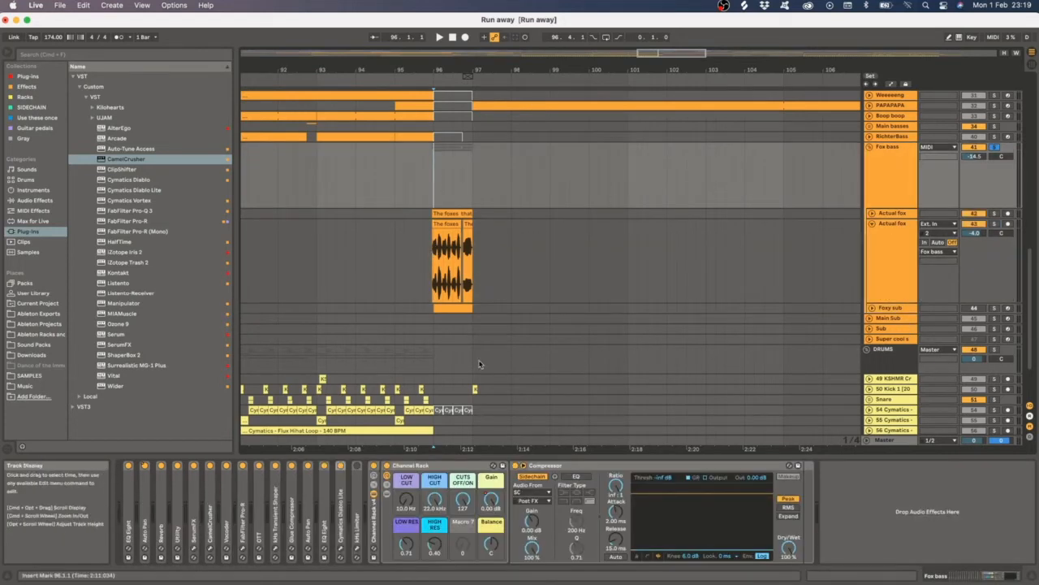
- Expand the Cymatics Diablo Lite device in the chain, fold it back up, and start playback
{"action": "double_click", "coordinate": [342, 487]}
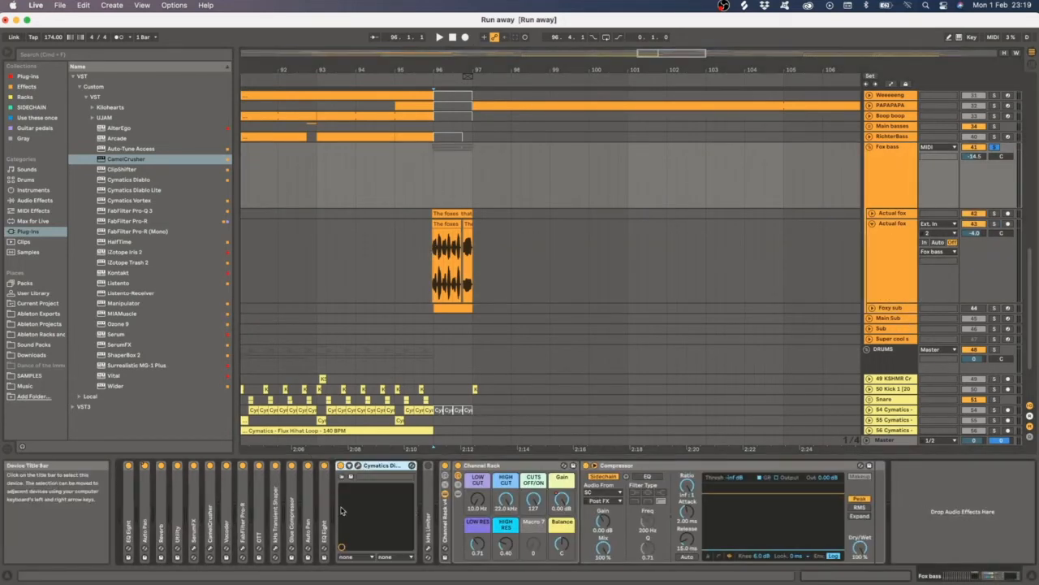
{"action": "double_click", "coordinate": [370, 469]}
{"action": "key", "text": "space"}
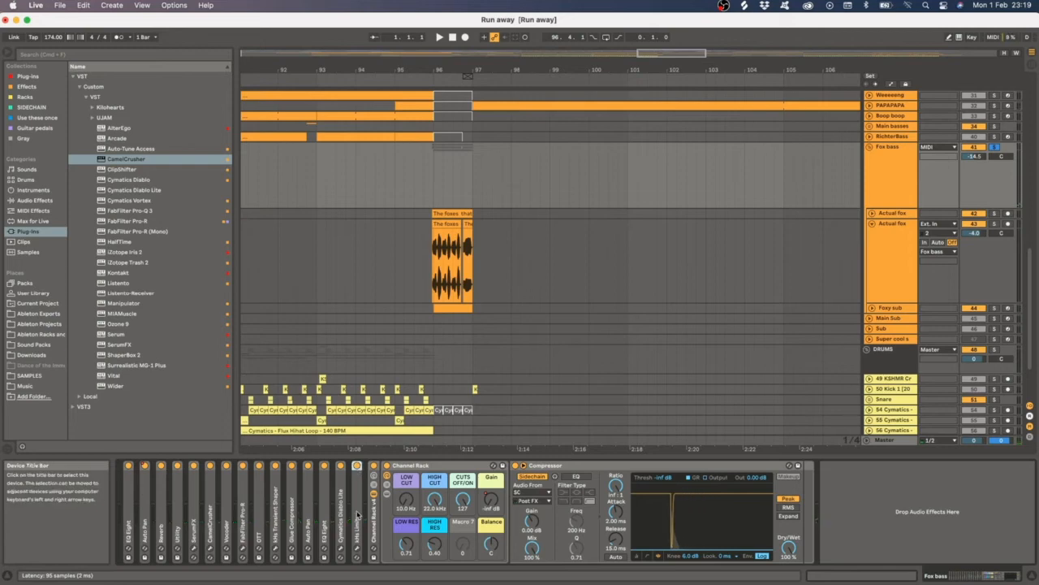
- Open the kHs Limiter plug-in window on the Fox bass chain, close it, and toggle playback
{"action": "left_click", "coordinate": [357, 548]}
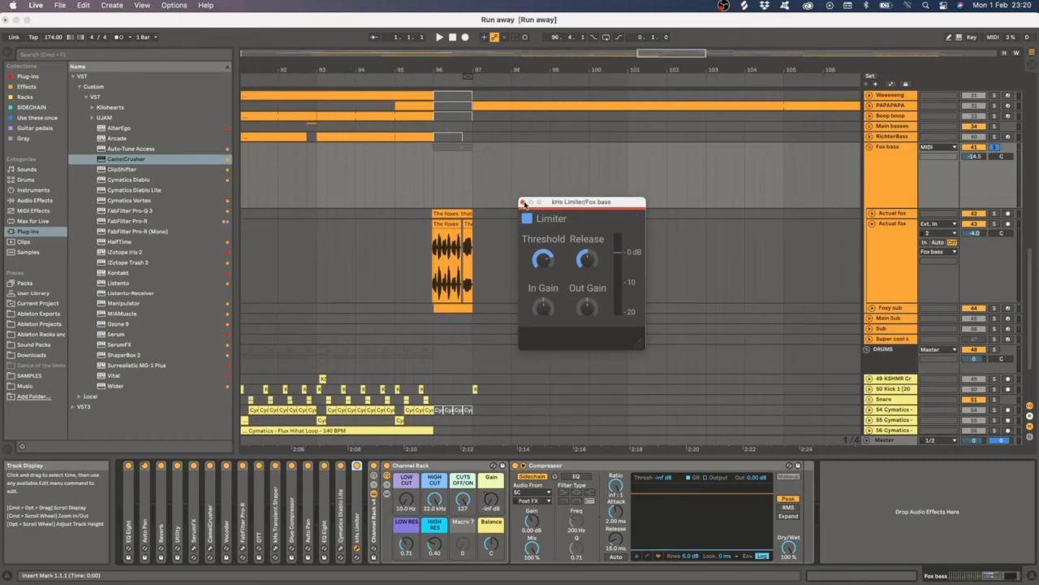
{"action": "left_click", "coordinate": [523, 202]}
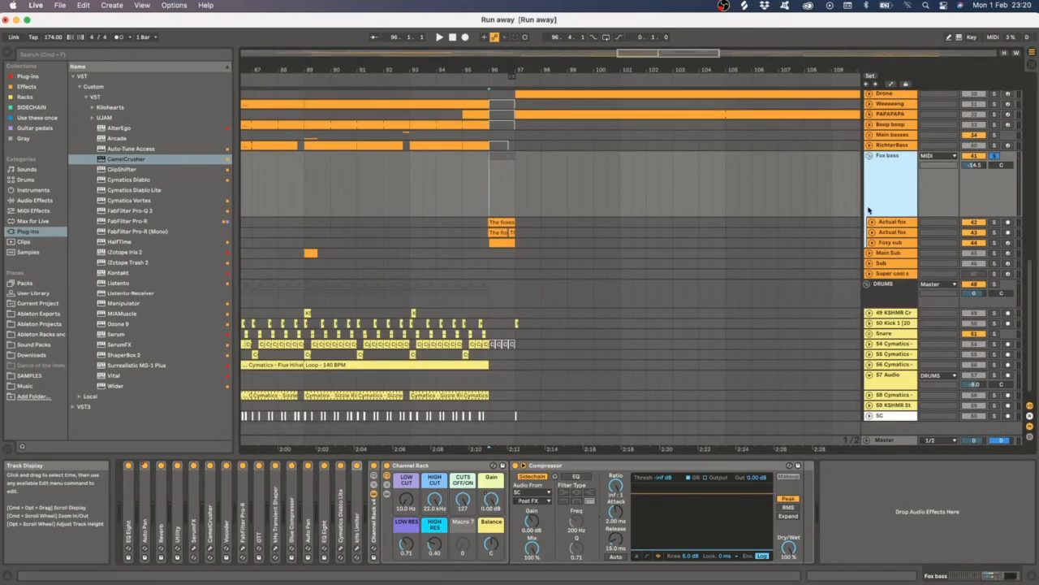
{"action": "left_click", "coordinate": [498, 196]}
{"action": "key", "text": "space"}
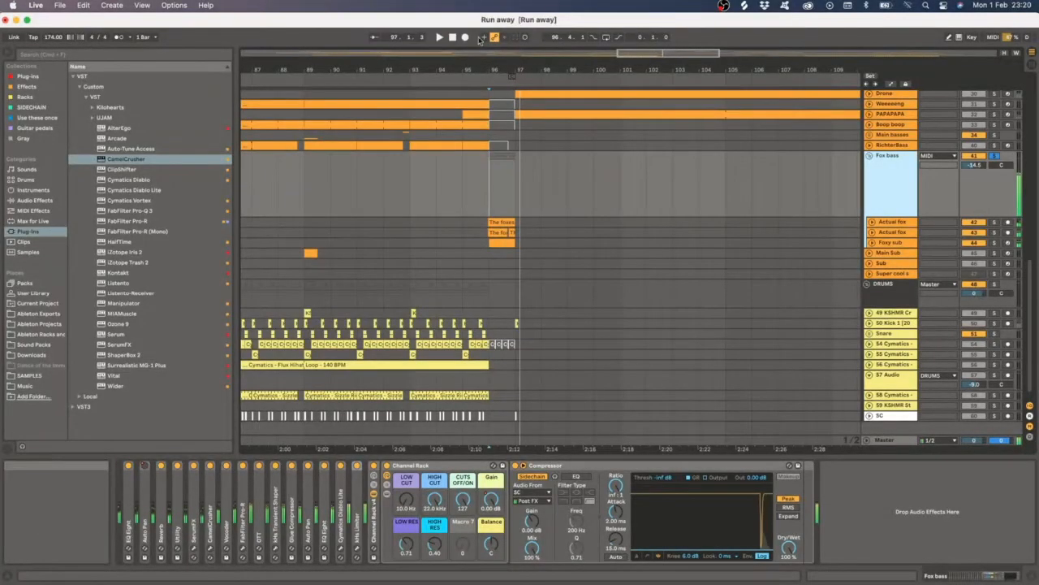
- Solo the 17 The foxes track and play back its HEHEHE vocal clip
{"action": "left_click", "coordinate": [453, 37]}
{"action": "scroll", "coordinate": [577, 178], "scroll_direction": "down", "scroll_amount": 5}
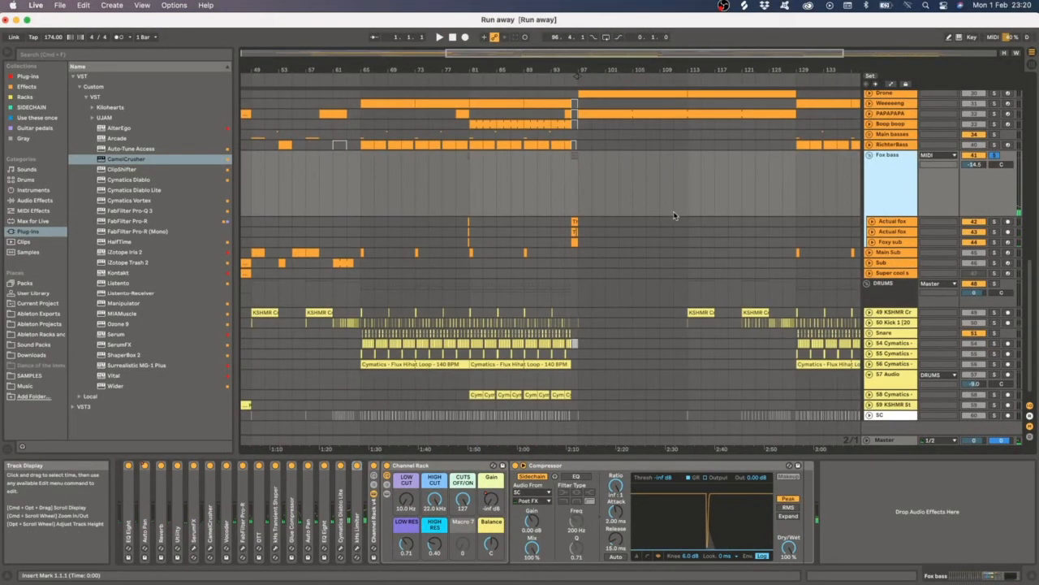
{"action": "scroll", "coordinate": [672, 206], "scroll_direction": "down", "scroll_amount": 2}
{"action": "scroll", "coordinate": [672, 206], "scroll_direction": "up", "scroll_amount": 10}
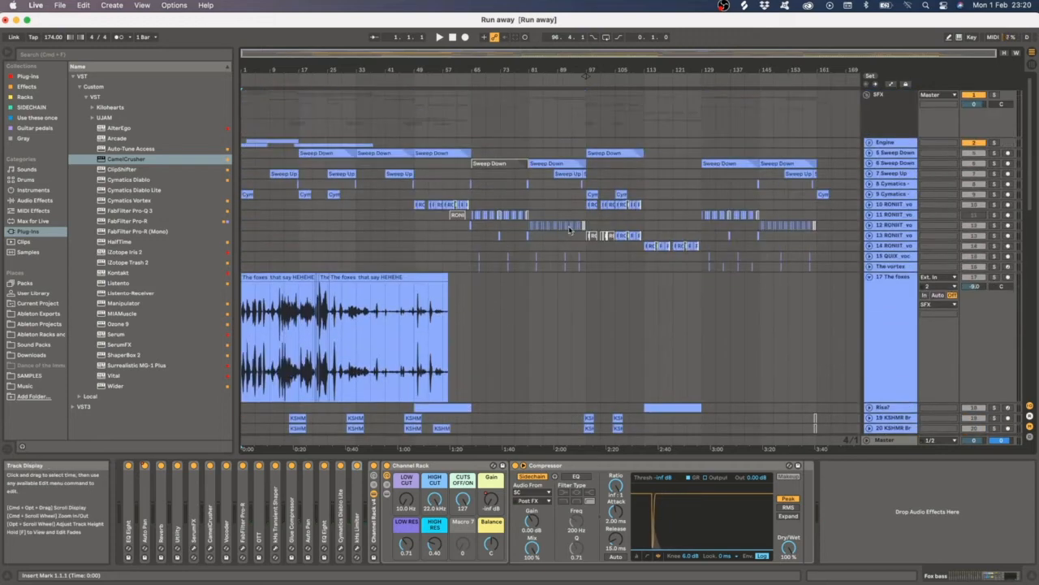
{"action": "scroll", "coordinate": [610, 260], "scroll_direction": "down", "scroll_amount": 4}
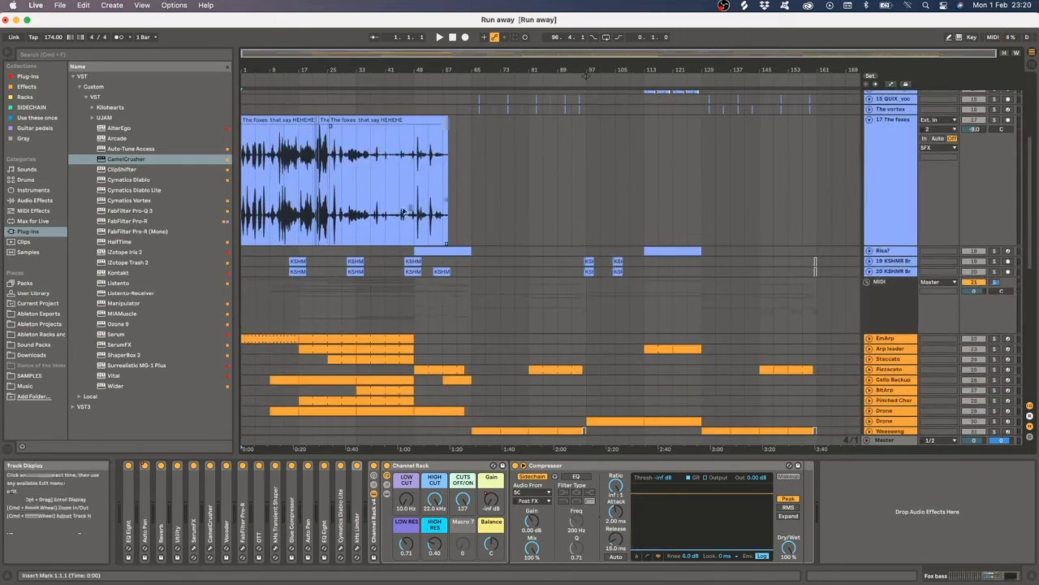
{"action": "scroll", "coordinate": [404, 213], "scroll_direction": "up", "scroll_amount": 5}
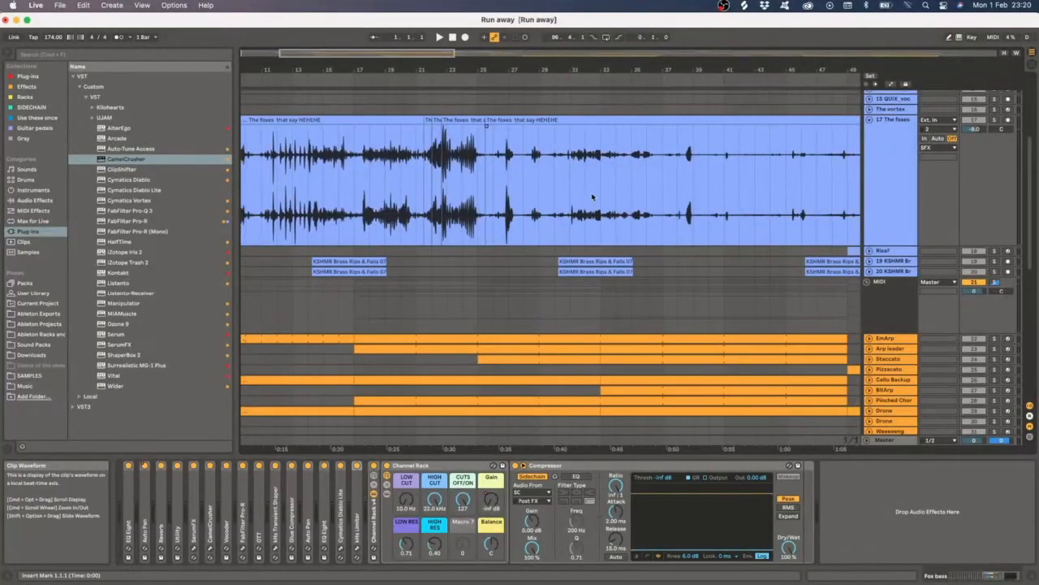
{"action": "scroll", "coordinate": [326, 191], "scroll_direction": "up", "scroll_amount": 5}
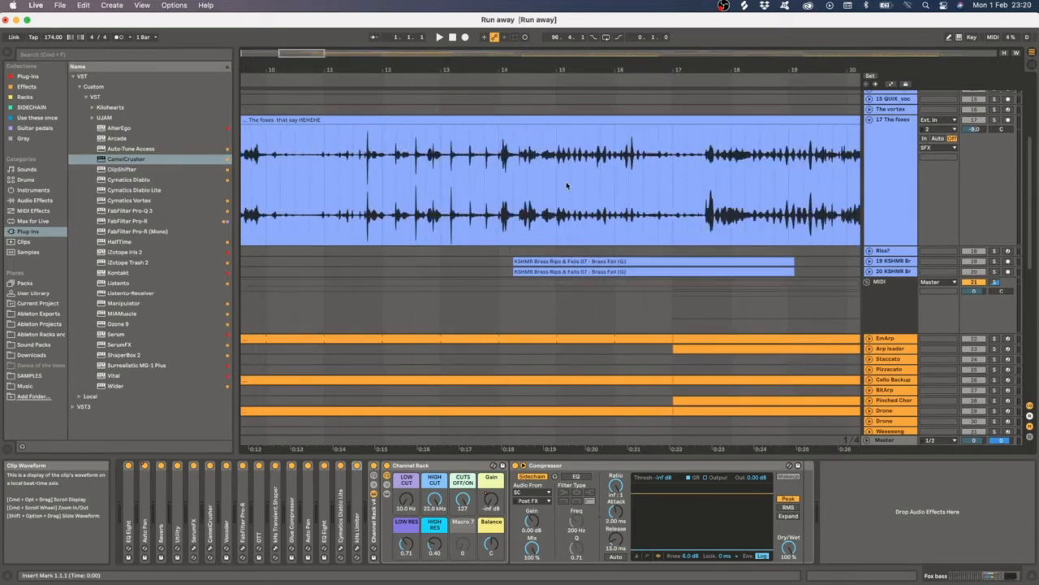
{"action": "left_click", "coordinate": [559, 173]}
{"action": "key", "text": "s"}
{"action": "key", "text": "space"}
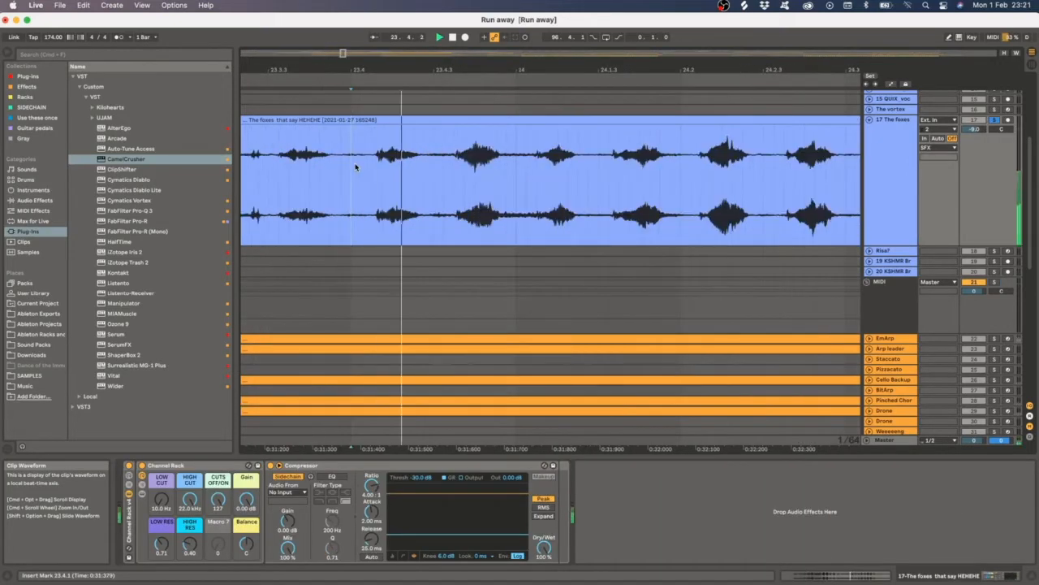
{"action": "scroll", "coordinate": [555, 187], "scroll_direction": "down", "scroll_amount": 5}
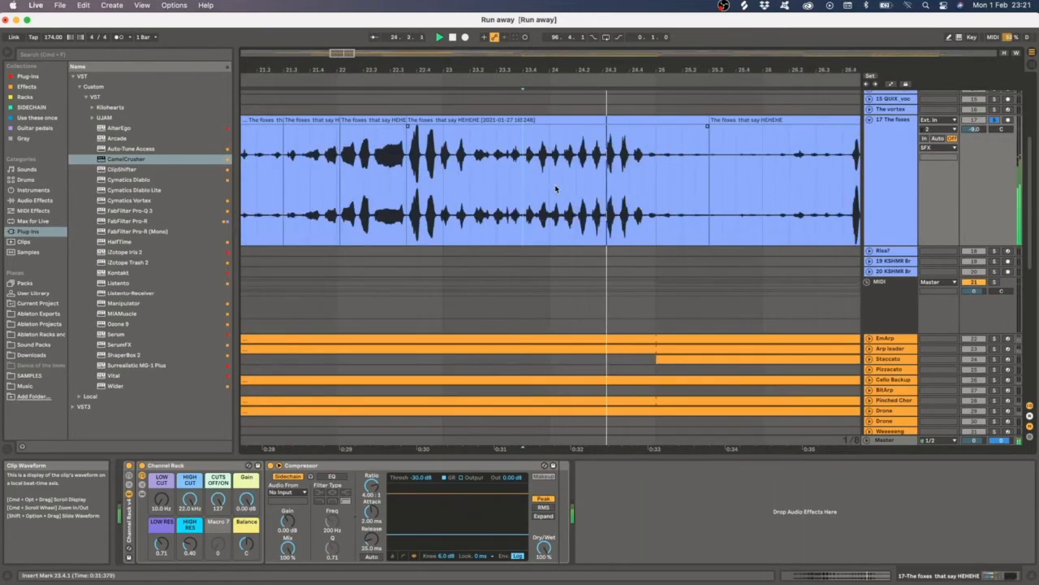
{"action": "scroll", "coordinate": [555, 188], "scroll_direction": "down", "scroll_amount": 10}
{"action": "key", "text": "space"}
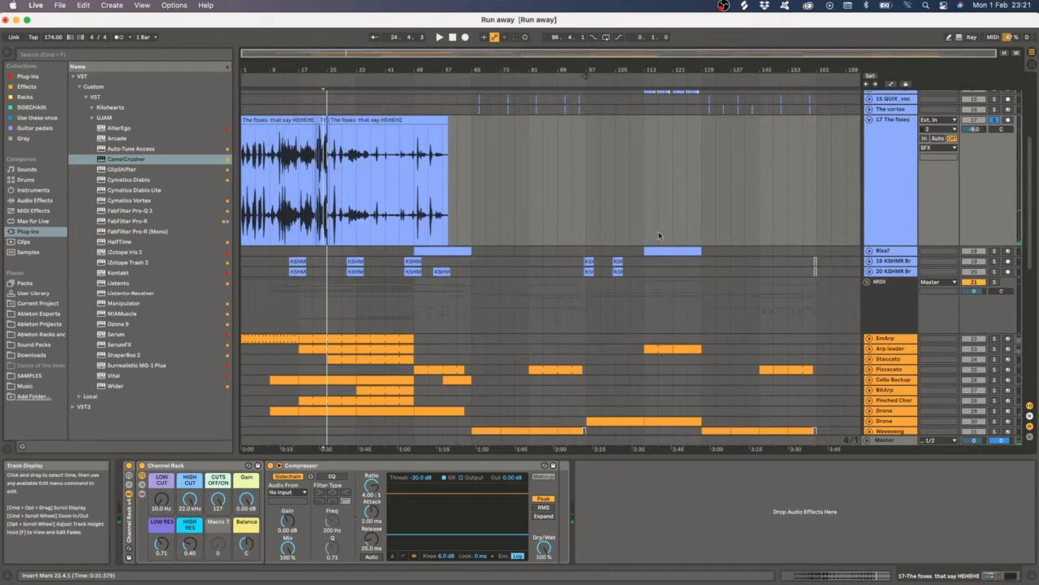
- Solo the Riser track and select its clip to show its device chain
{"action": "left_click", "coordinate": [884, 251]}
{"action": "key", "text": "s"}
{"action": "scroll", "coordinate": [386, 252], "scroll_direction": "up", "scroll_amount": 5}
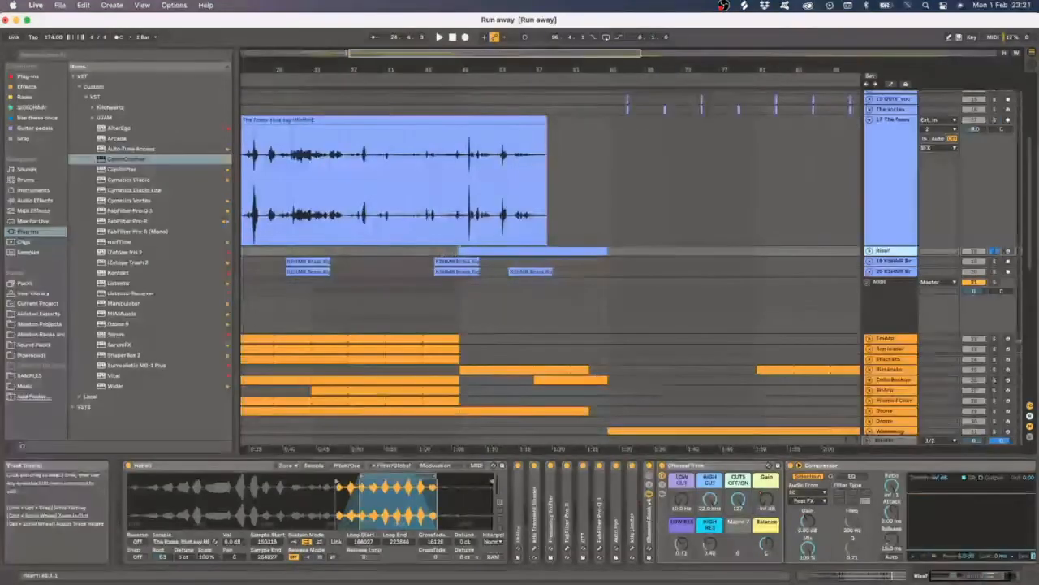
{"action": "left_click", "coordinate": [459, 251]}
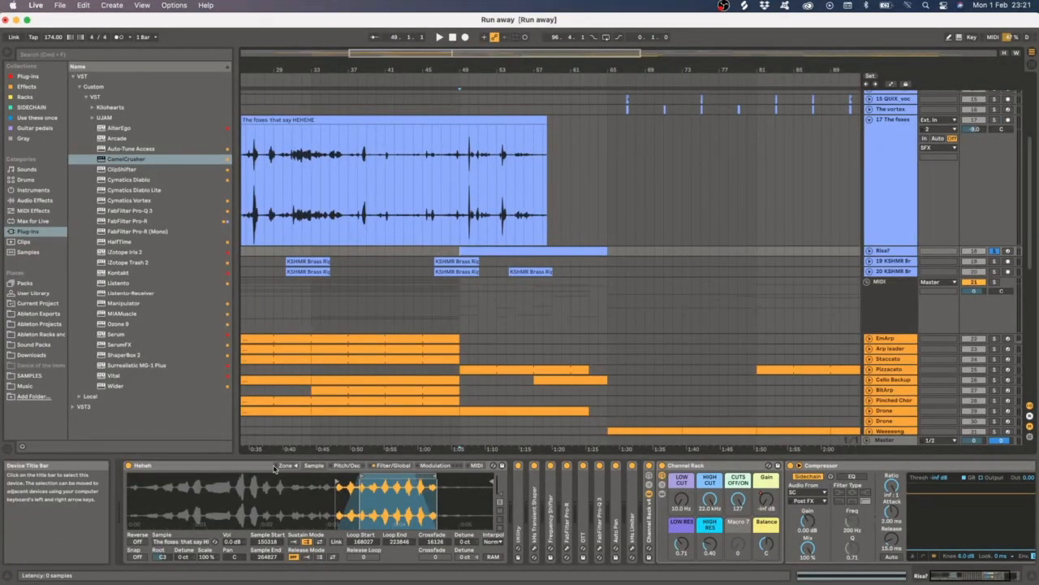
- Expand the Riser's Utility and kHs Transient Shaper devices and open then close the Transient Shaper window
{"action": "left_click", "coordinate": [901, 244]}
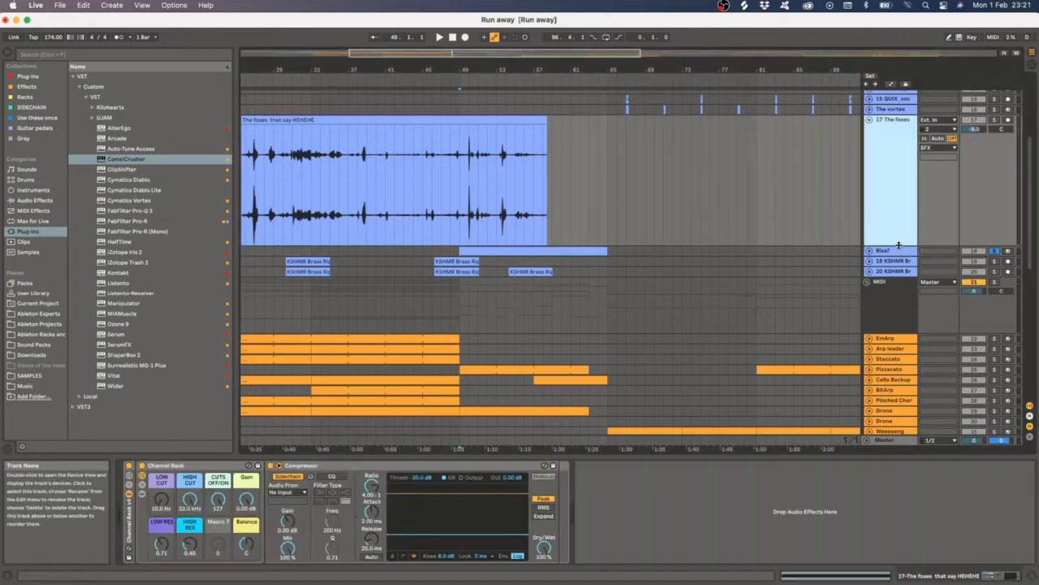
{"action": "left_click", "coordinate": [899, 250]}
{"action": "double_click", "coordinate": [519, 467]}
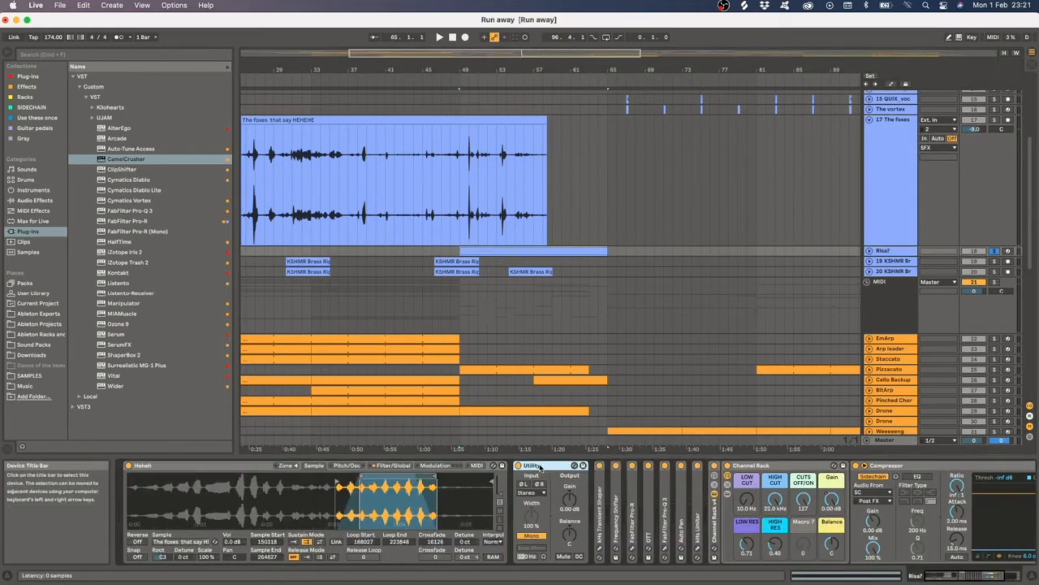
{"action": "double_click", "coordinate": [538, 467]}
{"action": "double_click", "coordinate": [534, 466]}
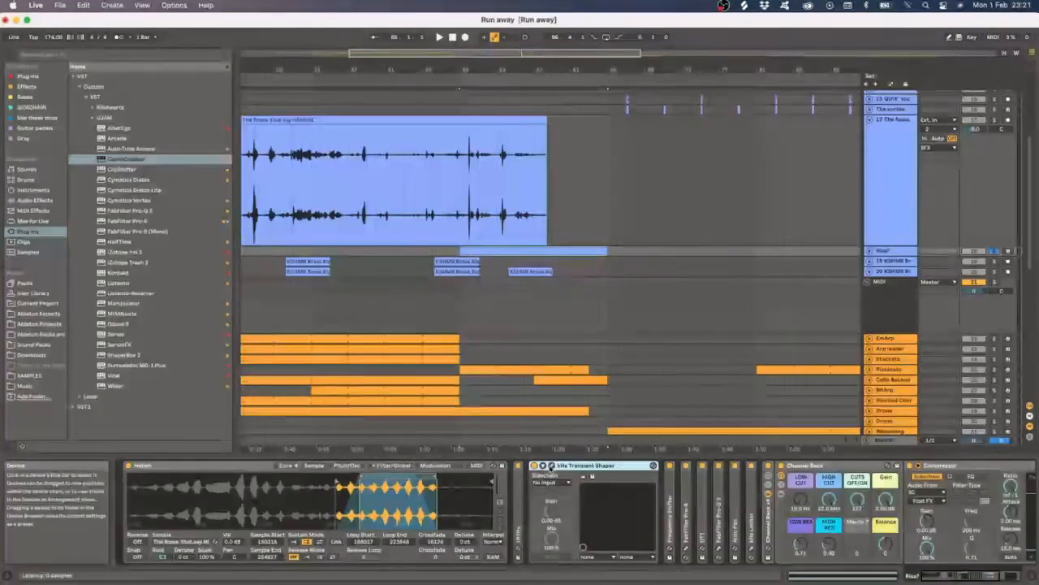
{"action": "left_click", "coordinate": [543, 465]}
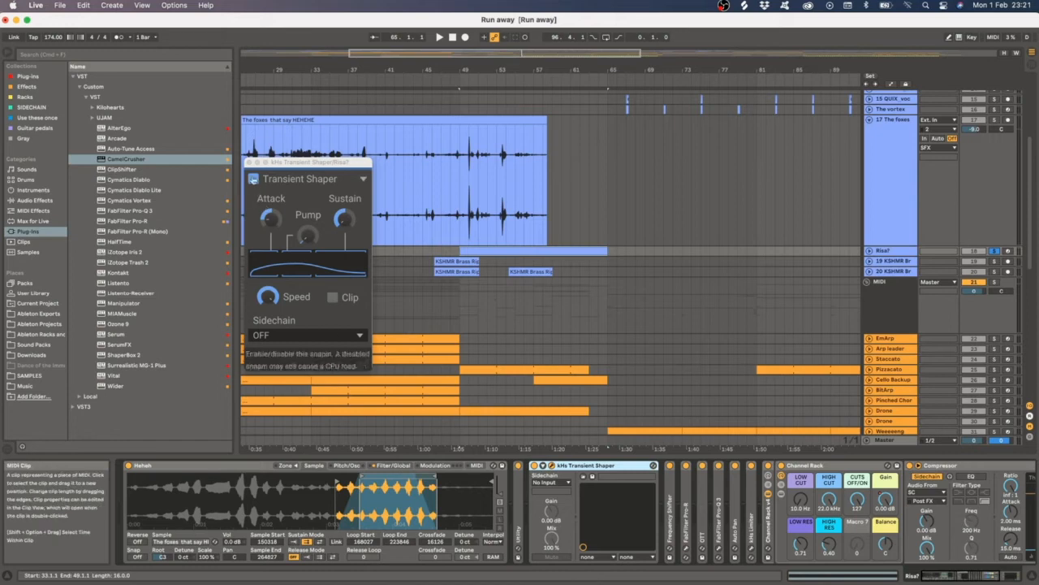
{"action": "left_click", "coordinate": [249, 163]}
- Expand the Frequency Shifter and FabFilter Pro-R devices, open the Pro-R window, move it aside, and close it
{"action": "double_click", "coordinate": [666, 507]}
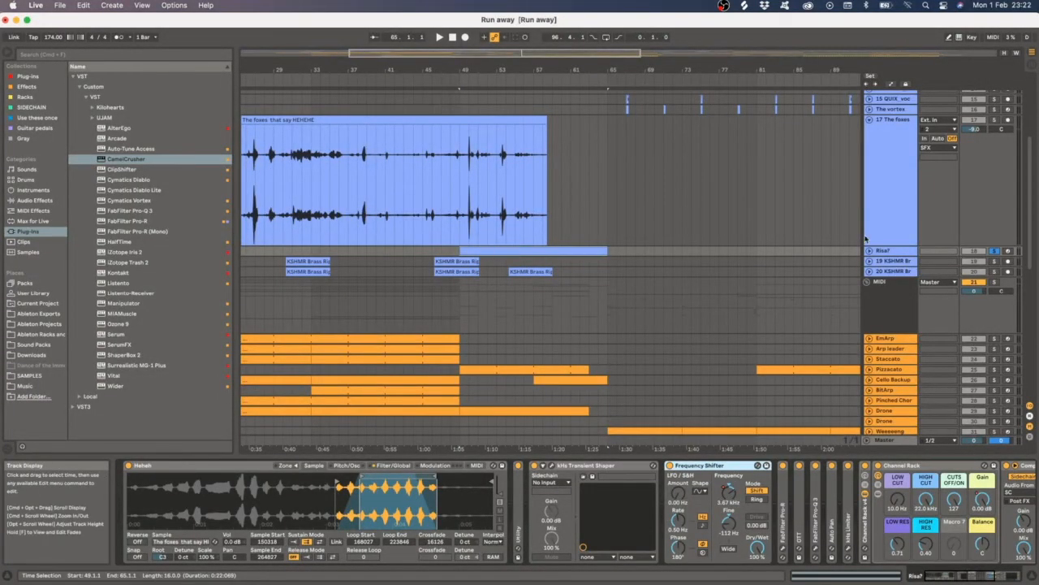
{"action": "double_click", "coordinate": [786, 518]}
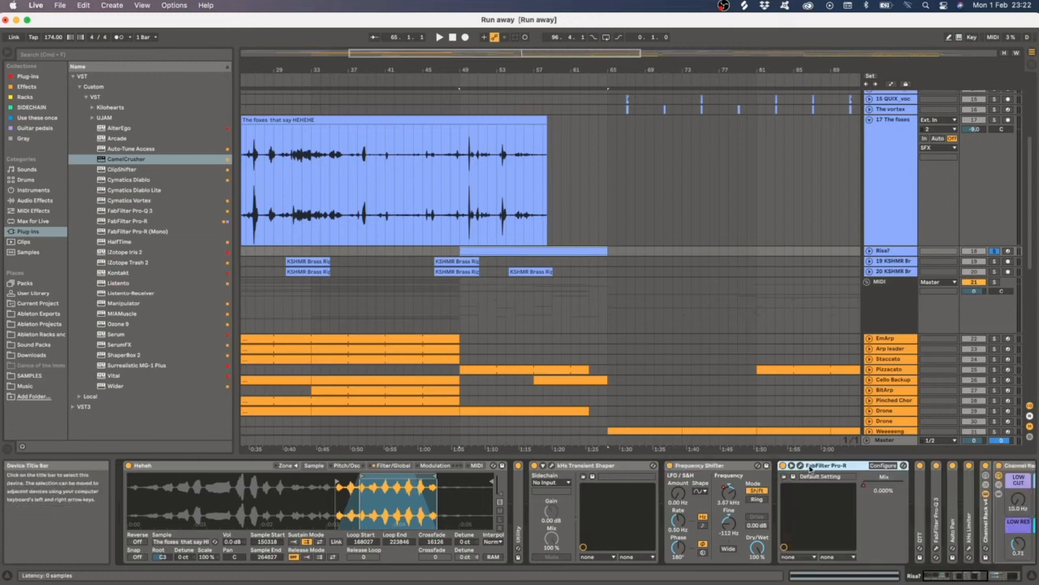
{"action": "left_click", "coordinate": [800, 466]}
{"action": "left_click_drag", "start_coordinate": [246, 167], "coordinate": [527, 151]}
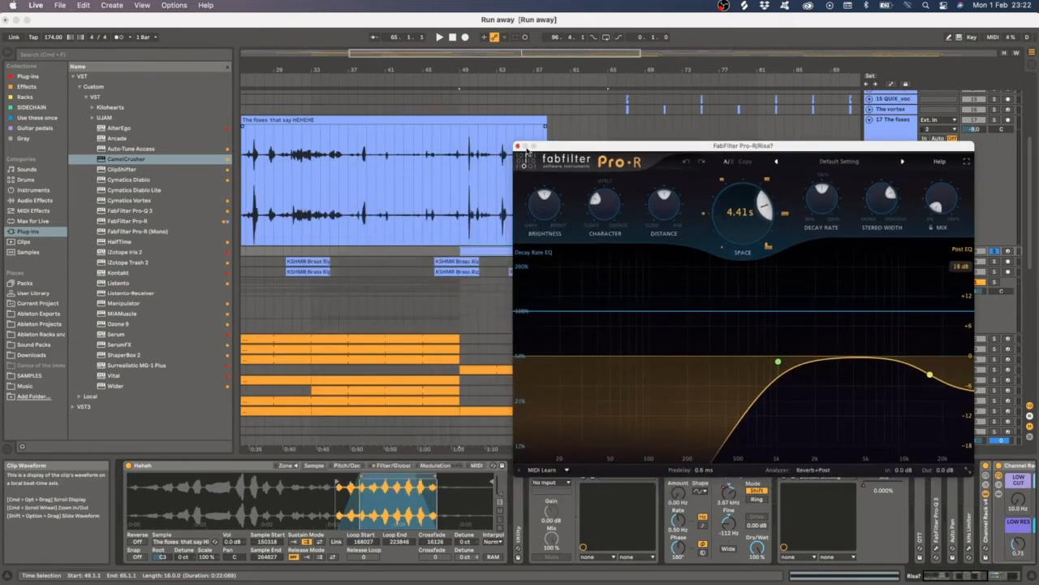
{"action": "left_click", "coordinate": [518, 147]}
- Enlarge the Riser track and display its automation lanes for Frequency Shift Coarse and Pro-R Mix
{"action": "key", "text": "u"}
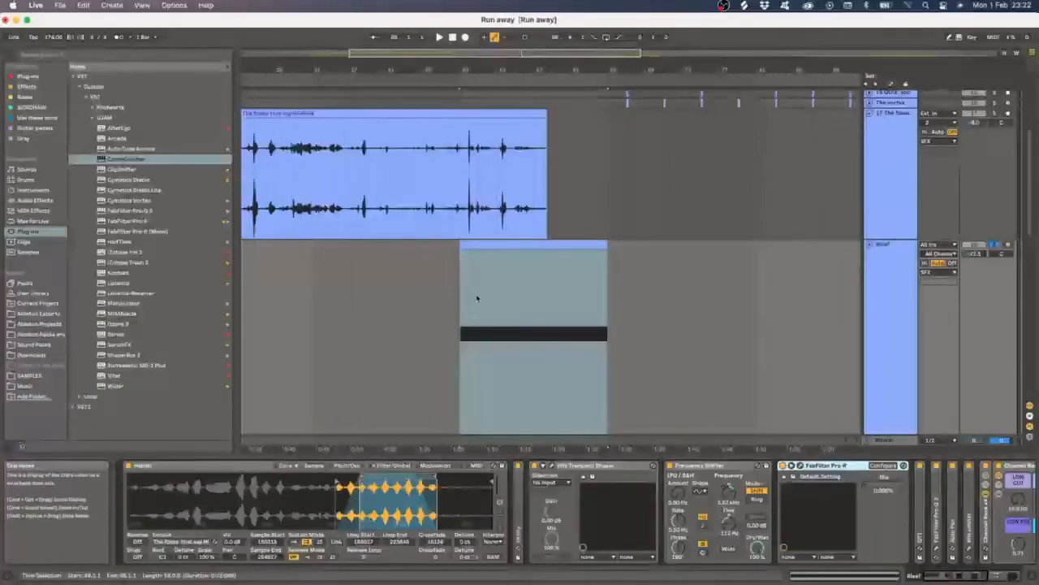
{"action": "scroll", "coordinate": [582, 326], "scroll_direction": "up", "scroll_amount": 3}
{"action": "scroll", "coordinate": [581, 326], "scroll_direction": "up", "scroll_amount": 2}
{"action": "scroll", "coordinate": [575, 315], "scroll_direction": "down", "scroll_amount": 2}
{"action": "left_click", "coordinate": [575, 313]}
{"action": "left_click", "coordinate": [910, 213]}
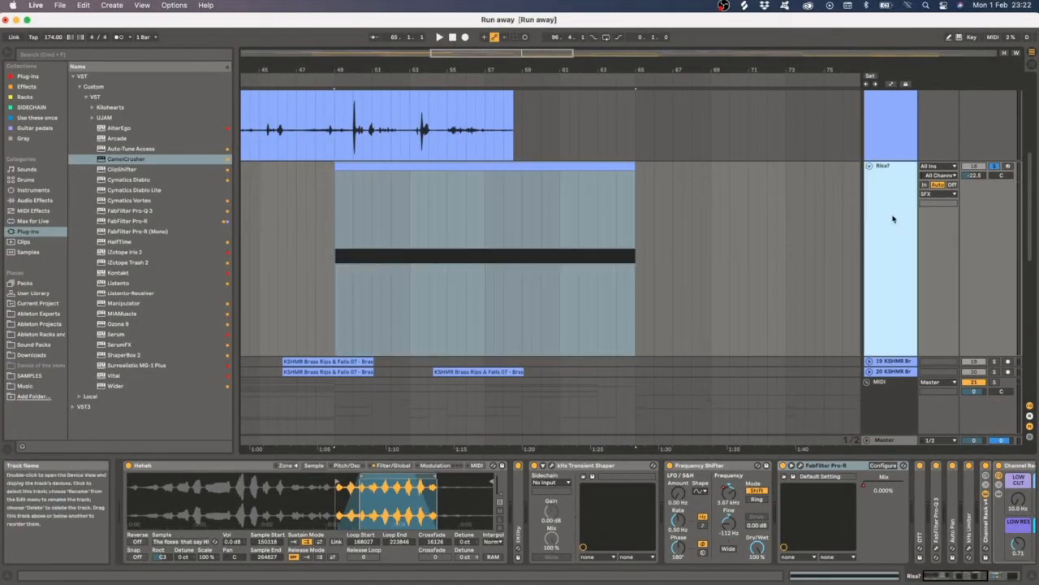
{"action": "key", "text": "a"}
{"action": "left_click_drag", "start_coordinate": [935, 576], "coordinate": [970, 576]}
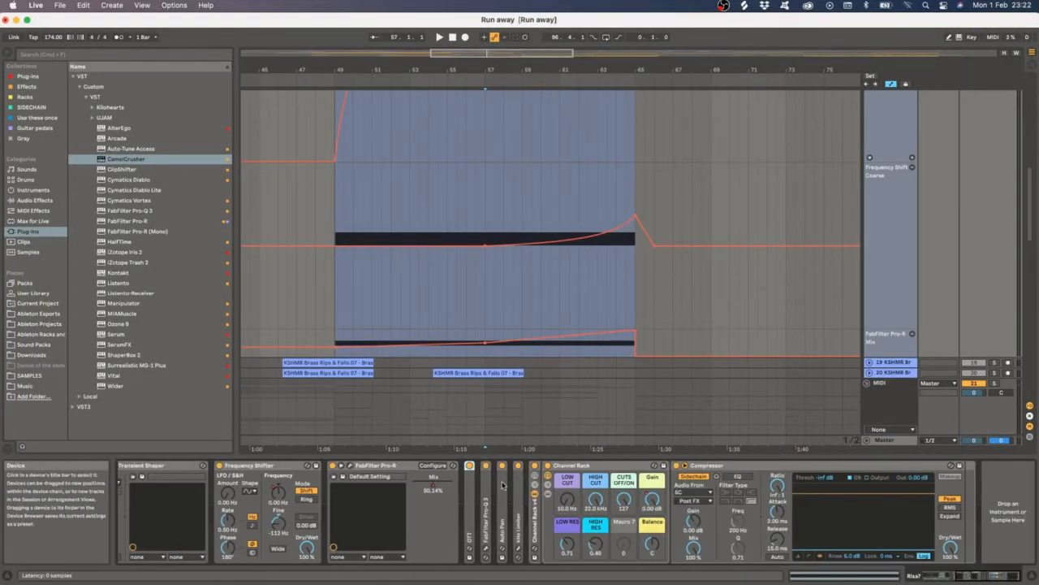
- Inspect the Pro-R Mix automation start point and open then close the FabFilter Pro-Q 3 window
{"action": "left_click", "coordinate": [380, 466]}
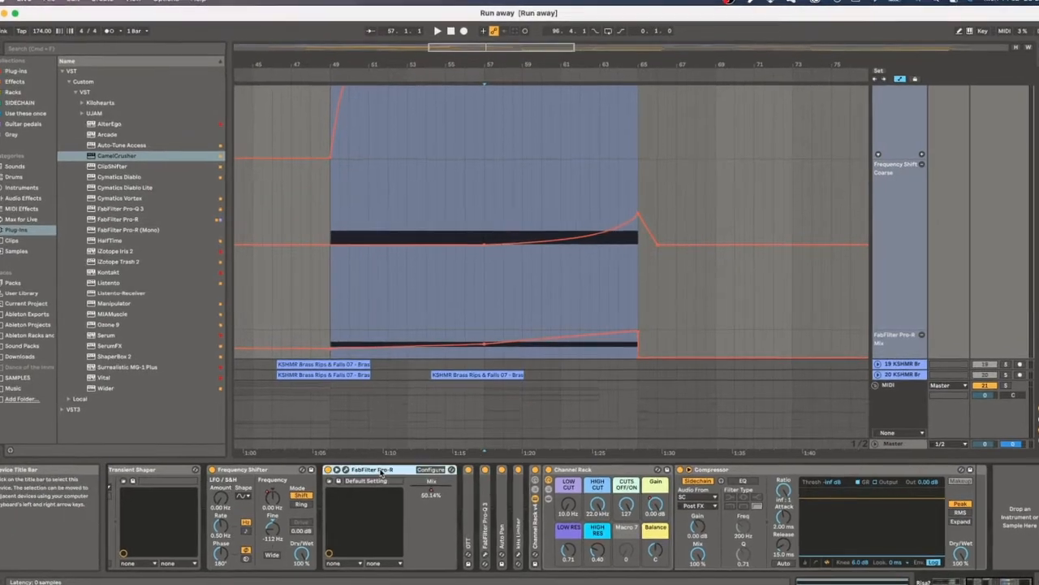
{"action": "left_click", "coordinate": [342, 297]}
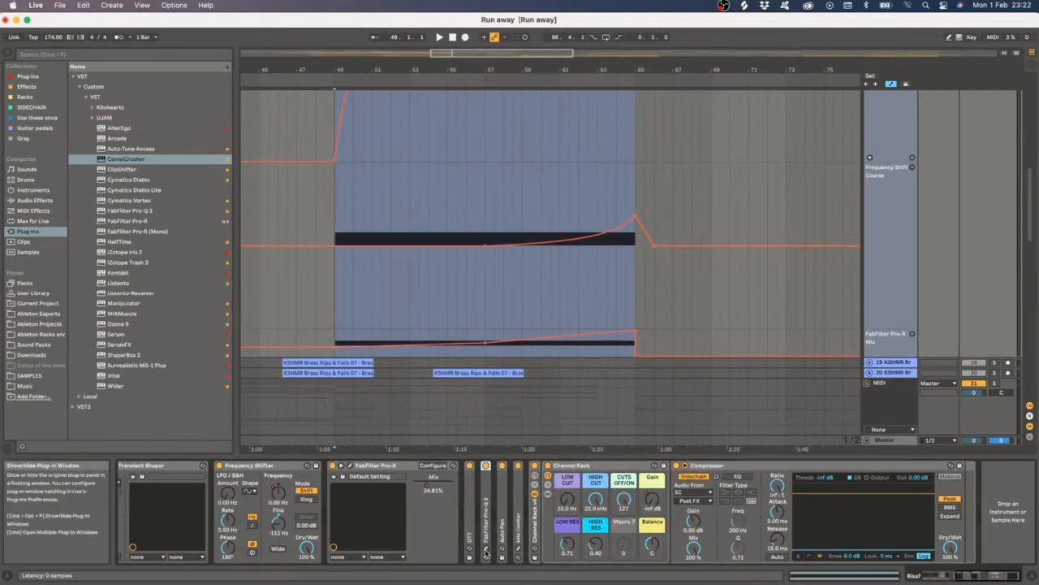
{"action": "left_click", "coordinate": [485, 549]}
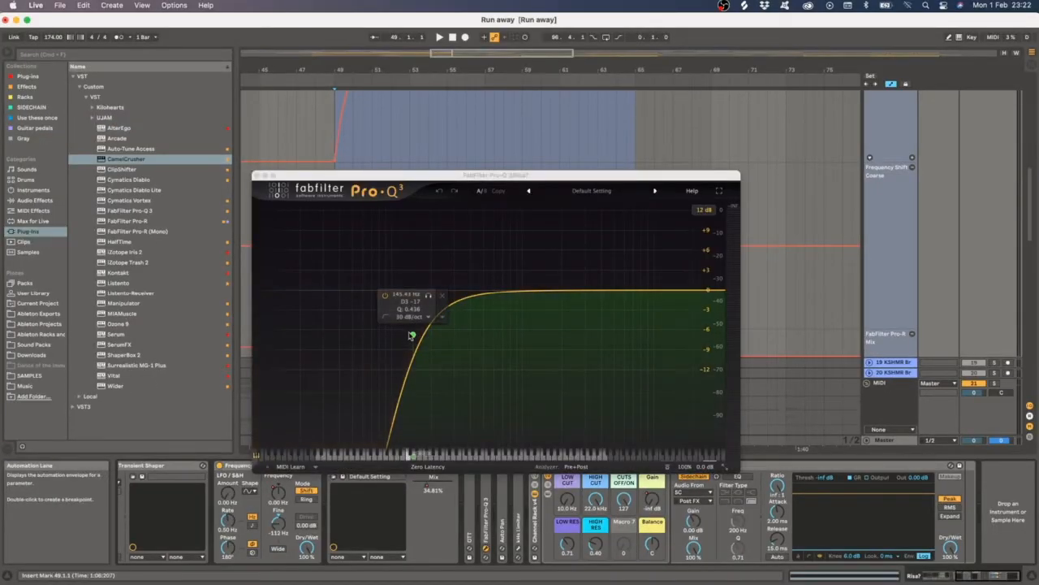
{"action": "left_click", "coordinate": [256, 176]}
- Expand the Auto Pan device and add a lane for each automated envelope on the Riser track
{"action": "double_click", "coordinate": [503, 481]}
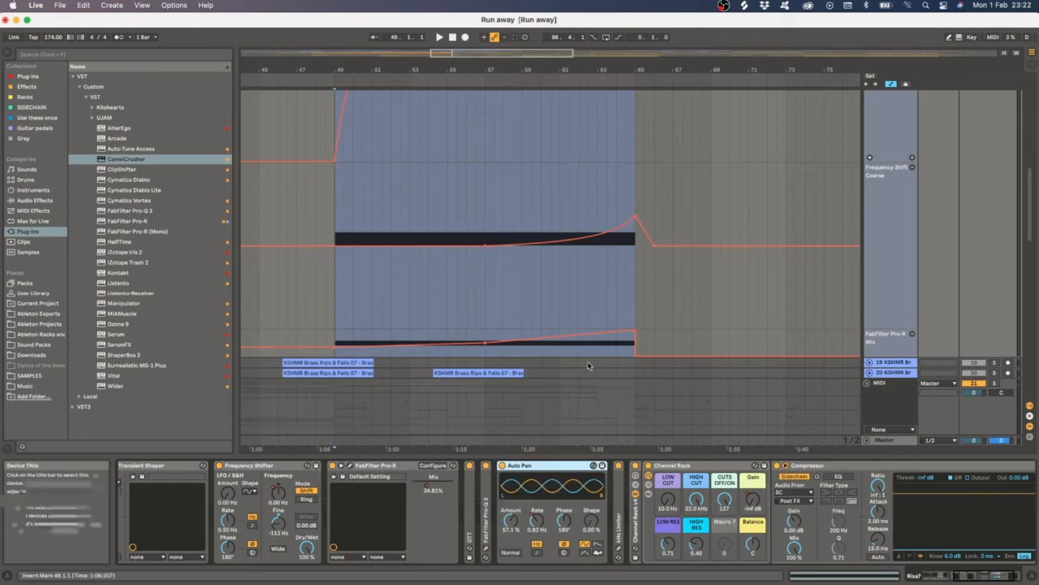
{"action": "scroll", "coordinate": [590, 366], "scroll_direction": "down", "scroll_amount": 3}
{"action": "scroll", "coordinate": [583, 375], "scroll_direction": "up", "scroll_amount": 4}
{"action": "scroll", "coordinate": [656, 271], "scroll_direction": "down", "scroll_amount": 2}
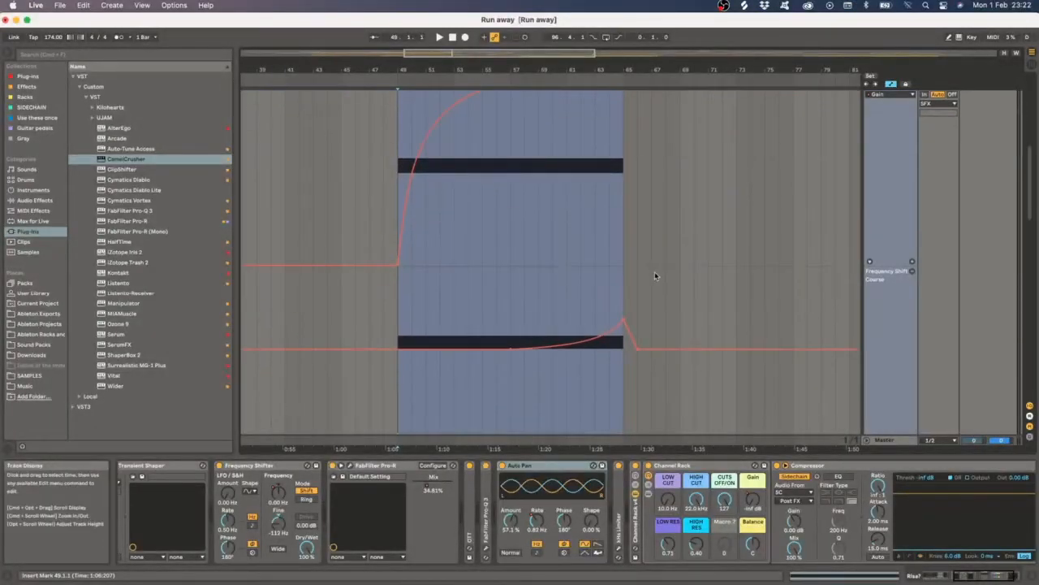
{"action": "scroll", "coordinate": [656, 268], "scroll_direction": "down", "scroll_amount": 3}
{"action": "right_click", "coordinate": [884, 337]}
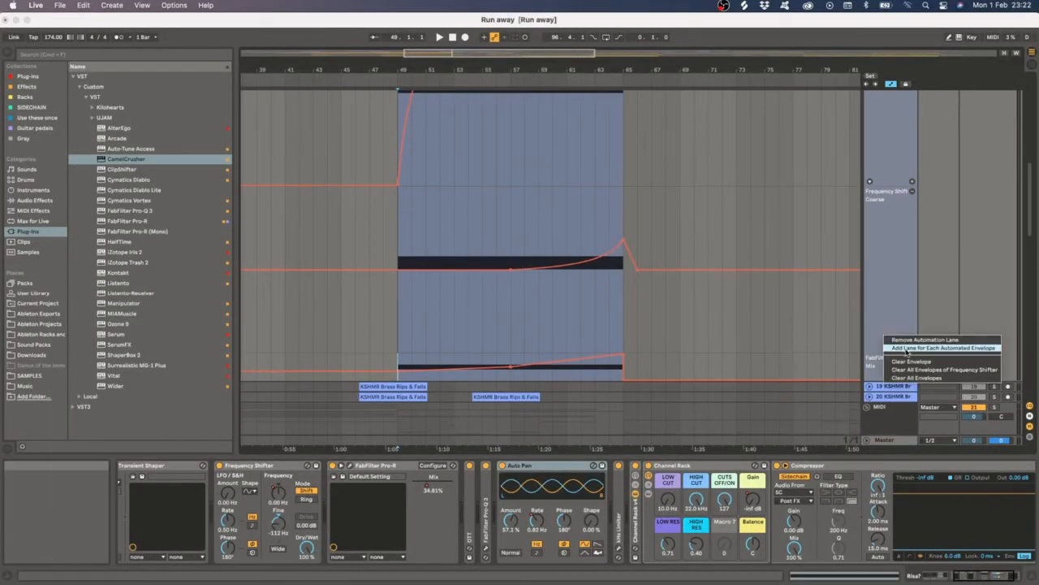
{"action": "left_click", "coordinate": [908, 349]}
{"action": "scroll", "coordinate": [520, 289], "scroll_direction": "up", "scroll_amount": 3}
{"action": "scroll", "coordinate": [519, 289], "scroll_direction": "down", "scroll_amount": 5}
{"action": "scroll", "coordinate": [519, 291], "scroll_direction": "down", "scroll_amount": 2}
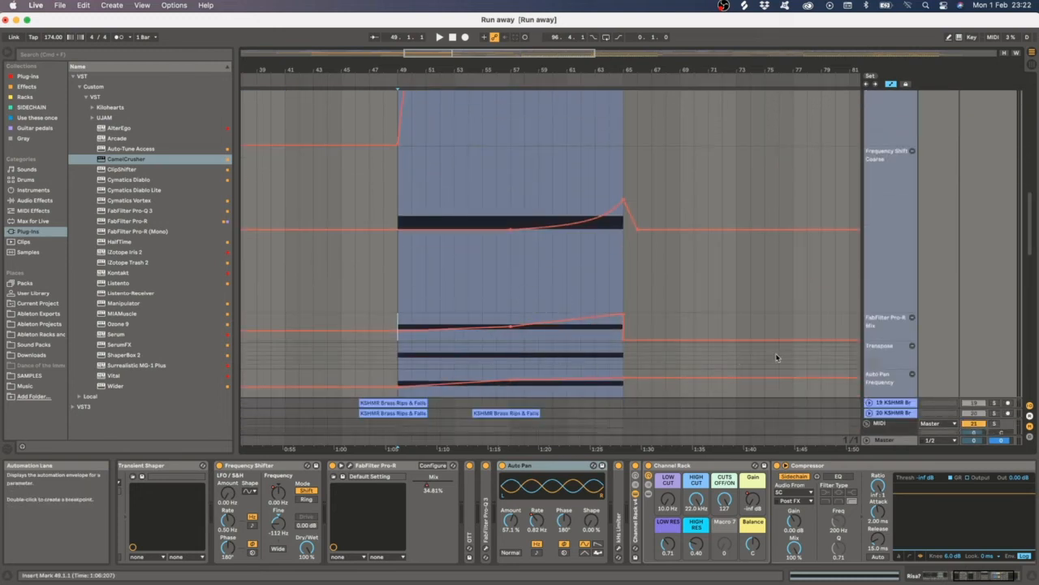
{"action": "scroll", "coordinate": [885, 269], "scroll_direction": "up", "scroll_amount": 1}
- Expand the kHs Limiter, fold the Auto Pan device, and play the Riser automation section
{"action": "left_click", "coordinate": [886, 268]}
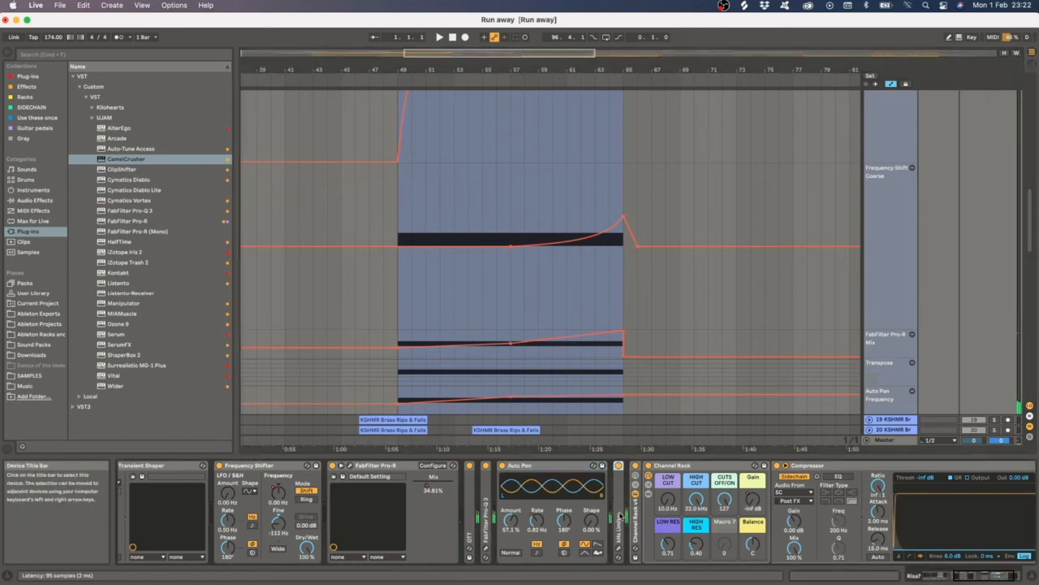
{"action": "double_click", "coordinate": [620, 495]}
{"action": "double_click", "coordinate": [659, 467]}
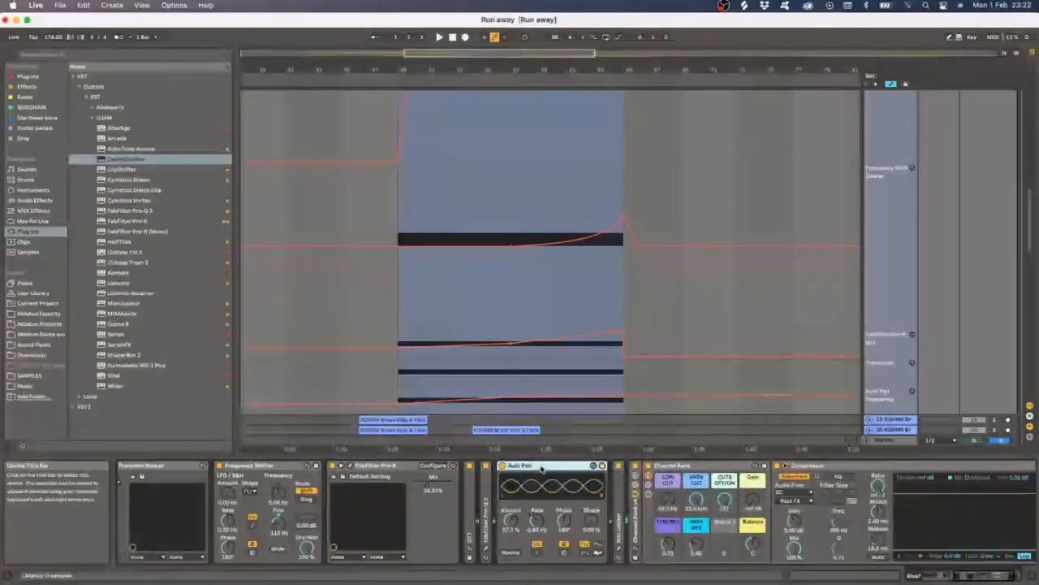
{"action": "left_click", "coordinate": [399, 378]}
{"action": "scroll", "coordinate": [557, 320], "scroll_direction": "up", "scroll_amount": 5}
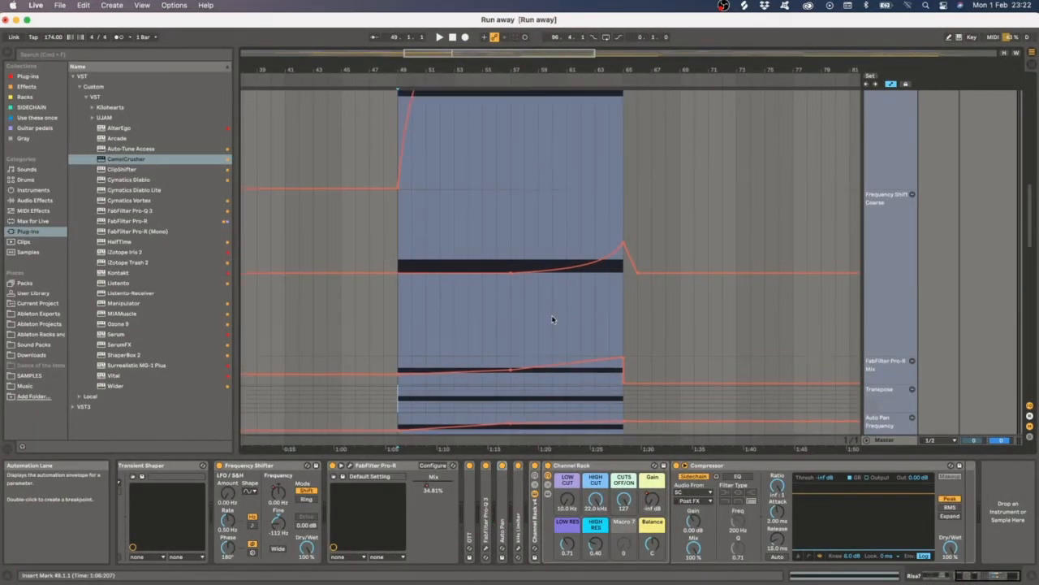
{"action": "key", "text": "space"}
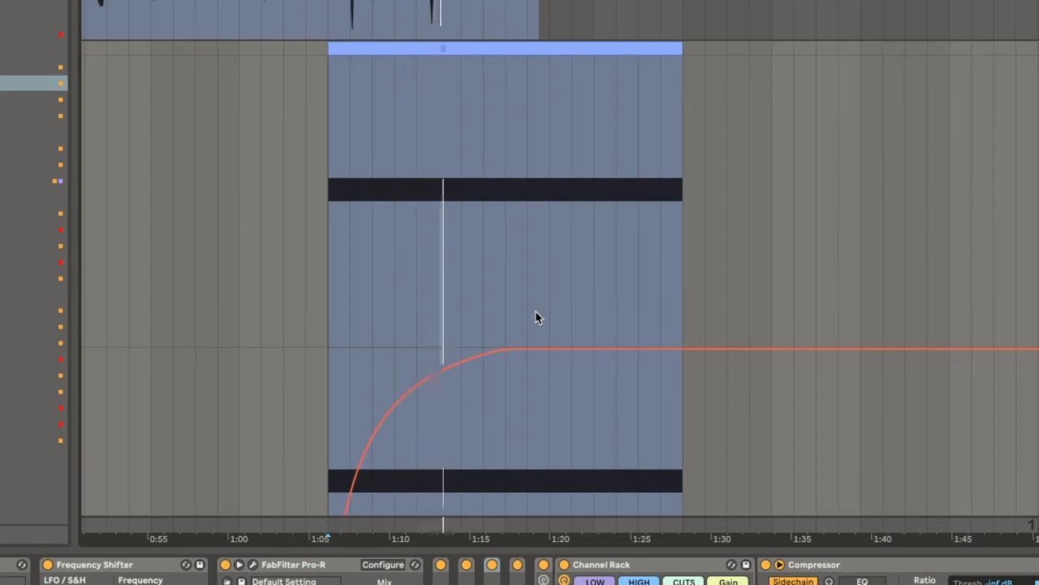
- Review the Riser track's Frequency Shift Coarse and Pro-R Mix automation curves across the riser clip
{"action": "scroll", "coordinate": [664, 308], "scroll_direction": "down", "scroll_amount": 4}
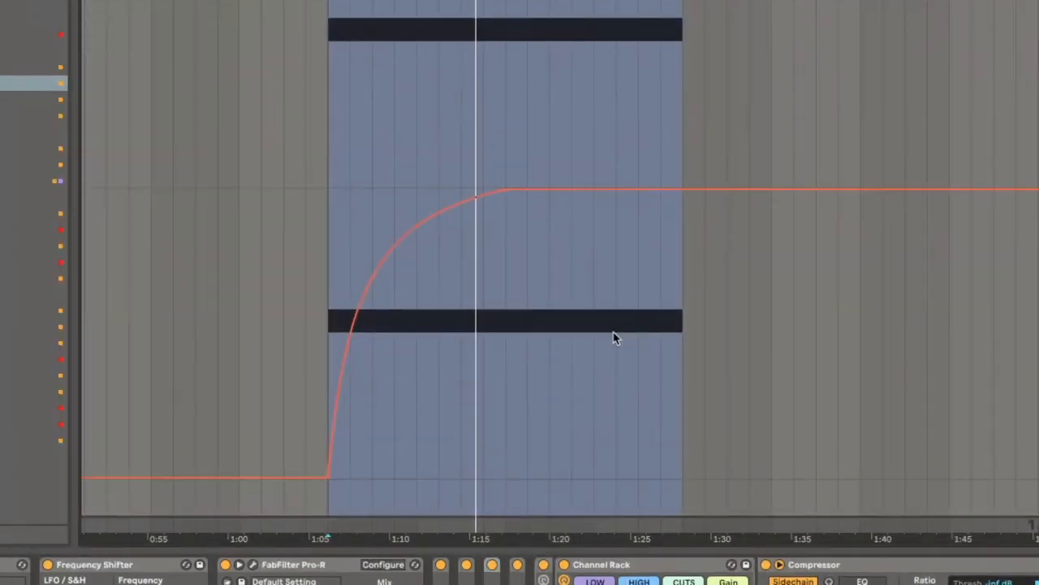
{"action": "scroll", "coordinate": [615, 338], "scroll_direction": "down", "scroll_amount": 5}
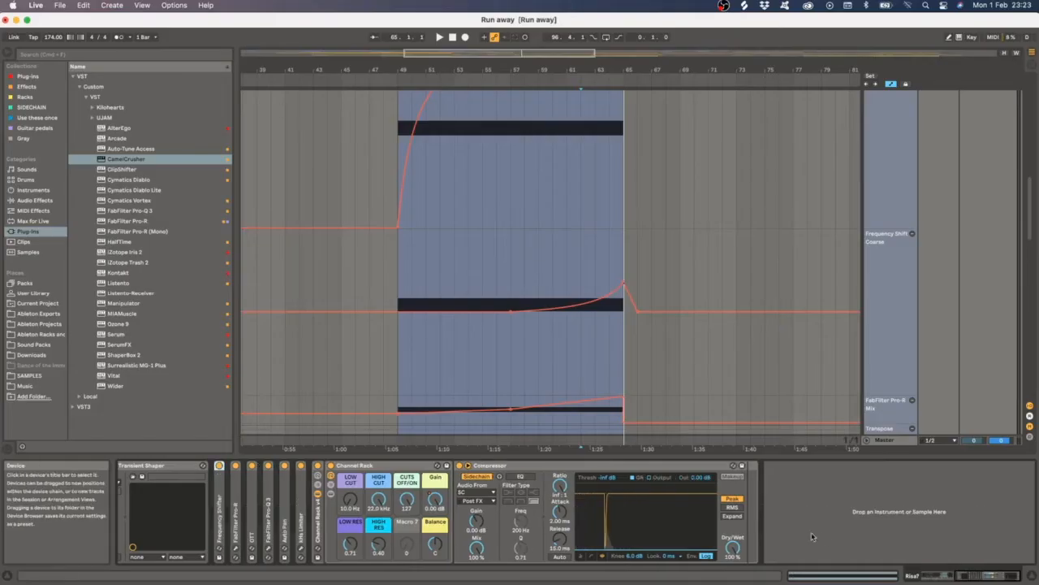
{"action": "left_click", "coordinate": [974, 578]}
{"action": "double_click", "coordinate": [593, 469]}
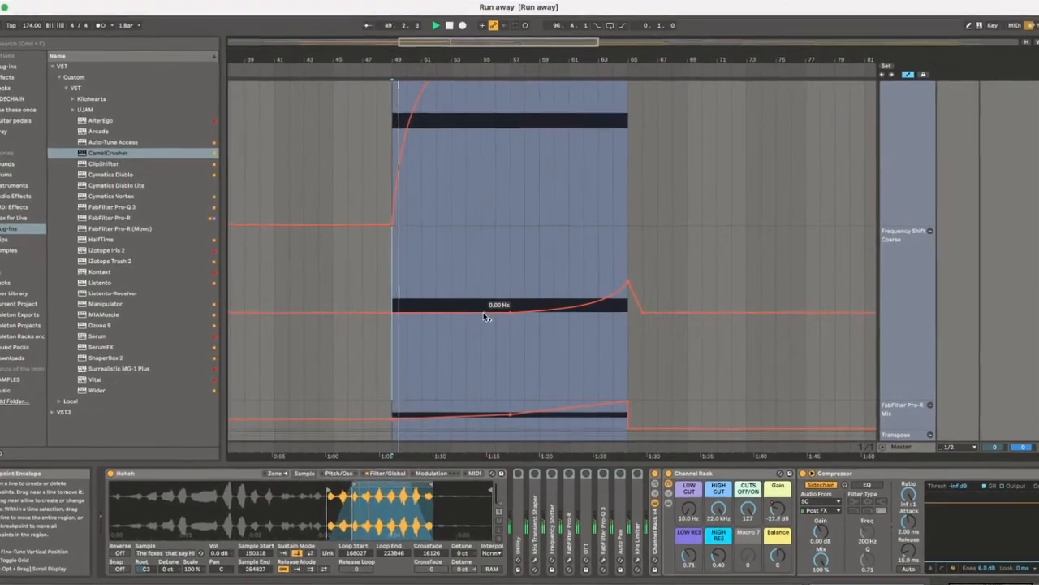
- Zoom out to the full arrangement and play the song from around bar 141
{"action": "scroll", "coordinate": [482, 325], "scroll_direction": "up", "scroll_amount": 5}
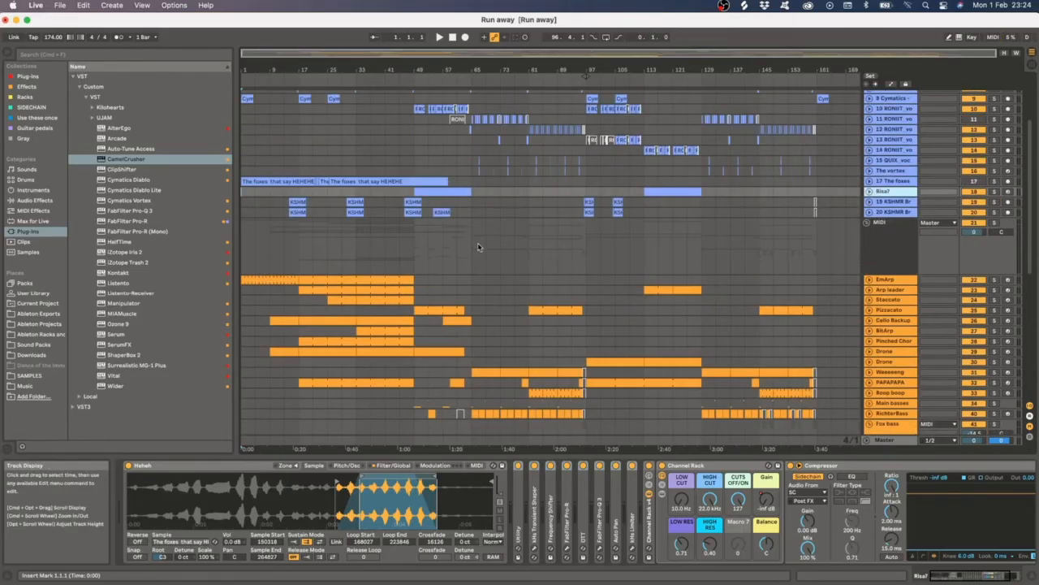
{"action": "scroll", "coordinate": [477, 249], "scroll_direction": "down", "scroll_amount": 5}
{"action": "scroll", "coordinate": [762, 268], "scroll_direction": "up", "scroll_amount": 5}
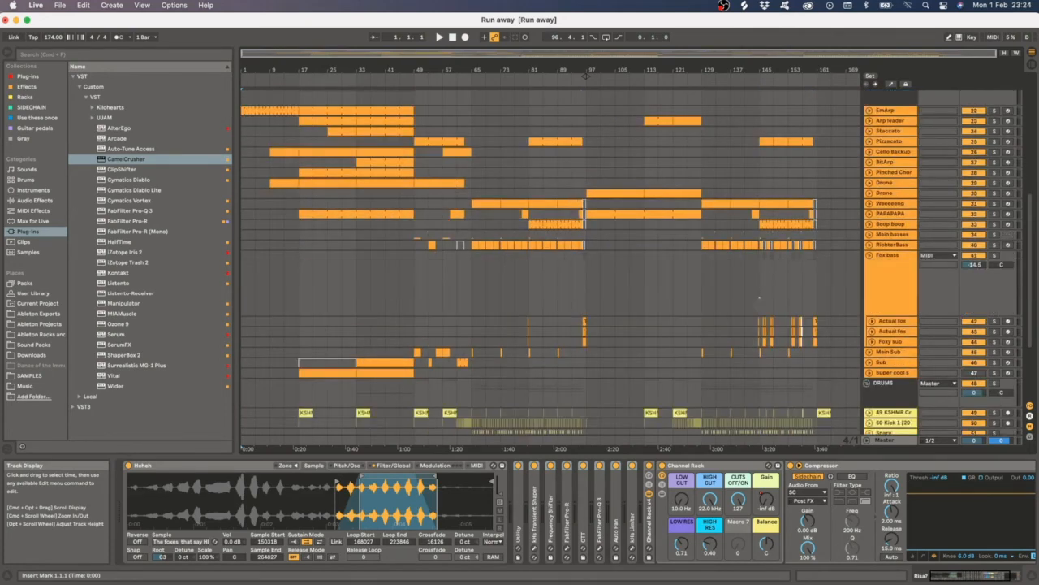
{"action": "left_click", "coordinate": [687, 289]}
{"action": "key", "text": "space"}
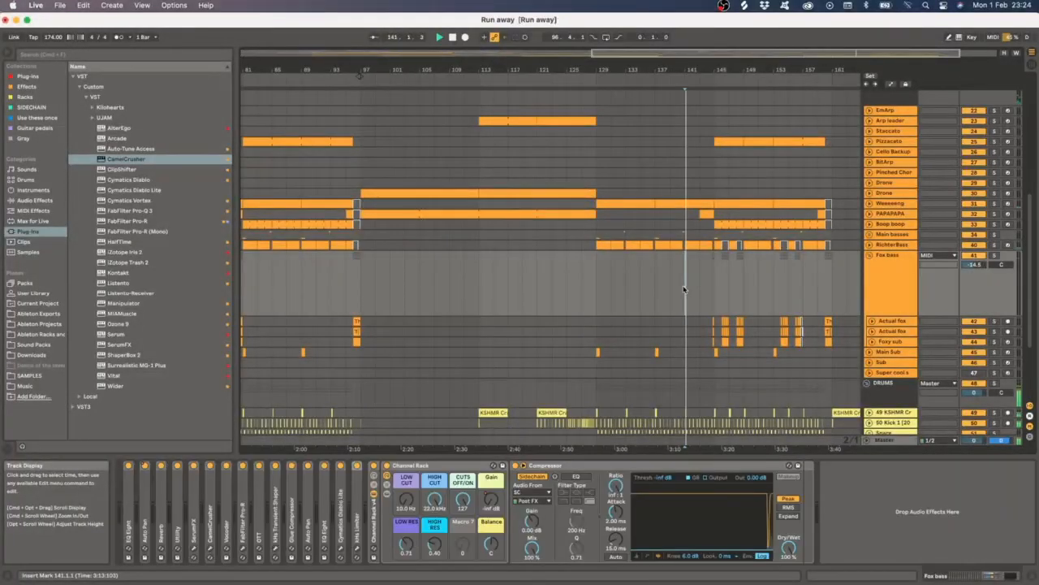
- Select the fox clips from bar 144 to 149 across the Actual fox, Foxy sub and Main Sub tracks
{"action": "scroll", "coordinate": [738, 299], "scroll_direction": "up", "scroll_amount": 5}
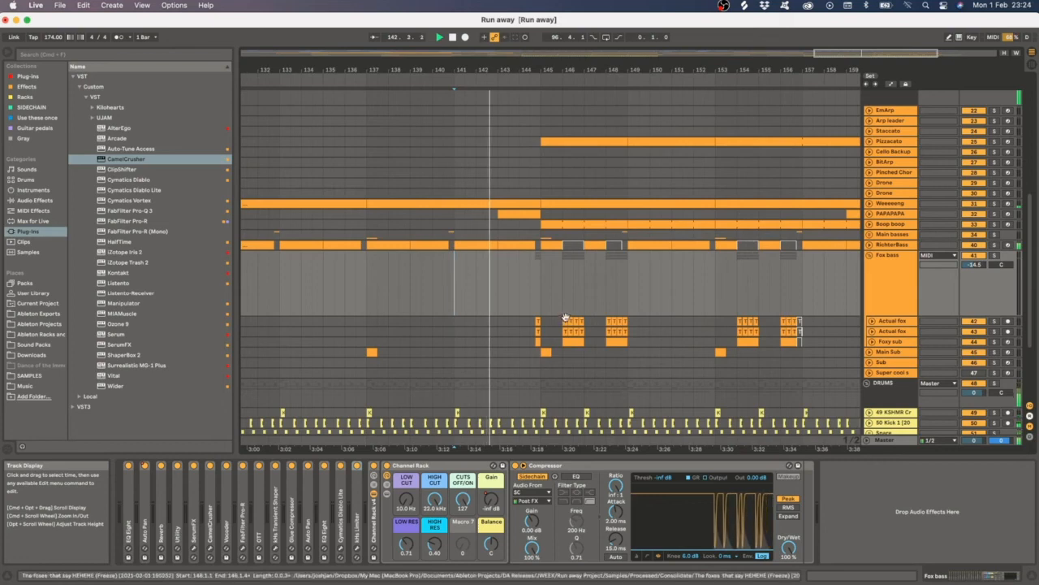
{"action": "left_click_drag", "start_coordinate": [629, 321], "coordinate": [537, 352]}
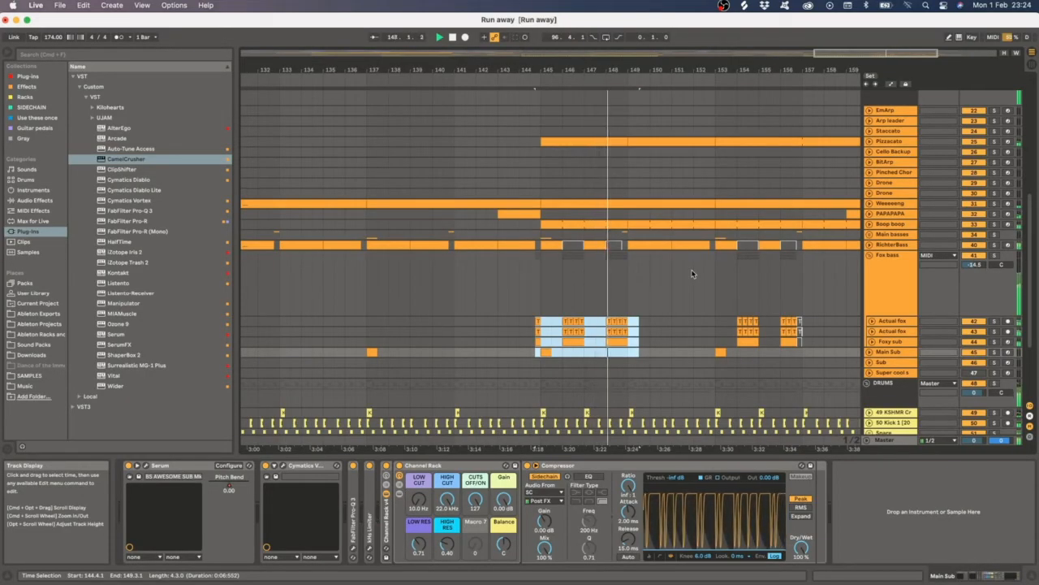
{"action": "scroll", "coordinate": [692, 273], "scroll_direction": "down", "scroll_amount": 2}
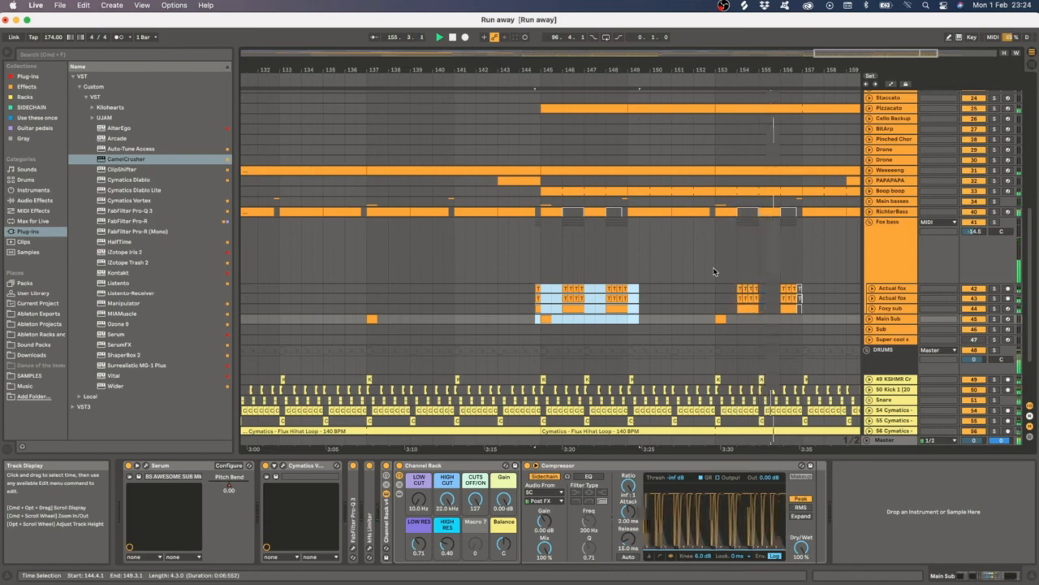
{"action": "scroll", "coordinate": [715, 272], "scroll_direction": "down", "scroll_amount": 5}
{"action": "scroll", "coordinate": [806, 285], "scroll_direction": "up", "scroll_amount": 4}
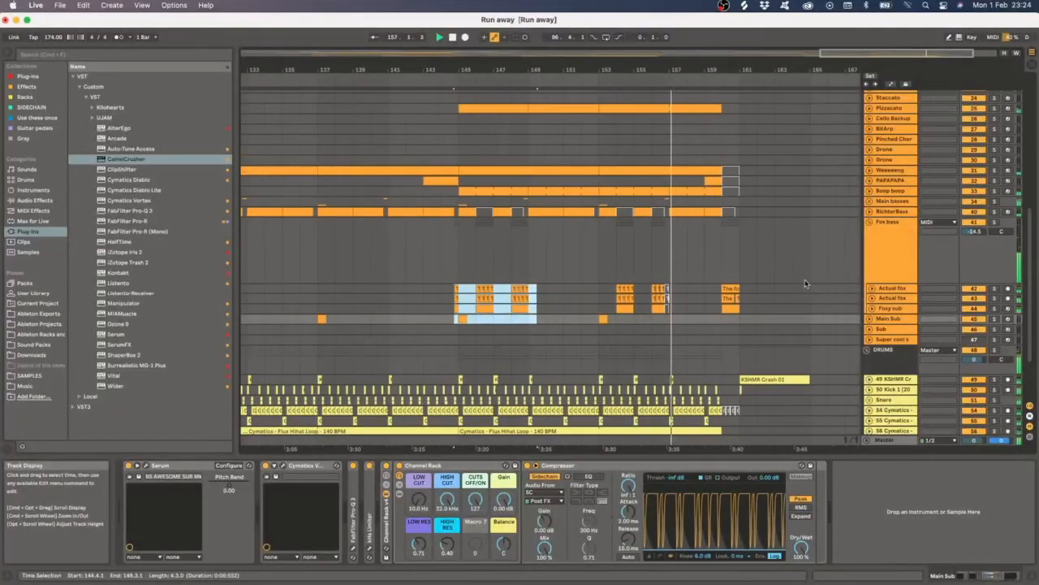
- Open the Actual fox track's Frequency Shifter device and zoom the arrangement out
{"action": "left_click", "coordinate": [750, 289]}
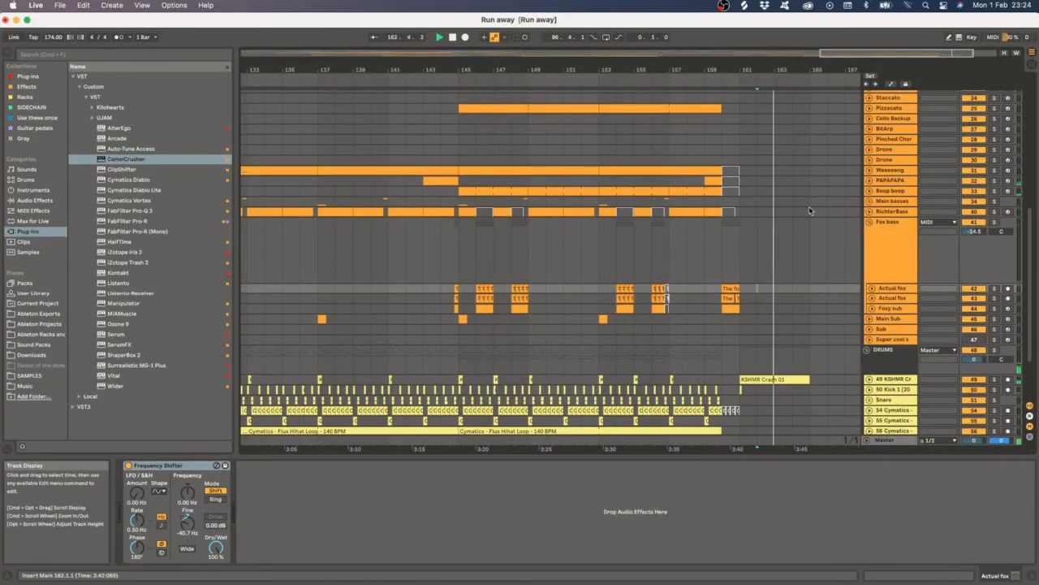
{"action": "key", "text": "minus"}
{"action": "key", "text": "minus"}
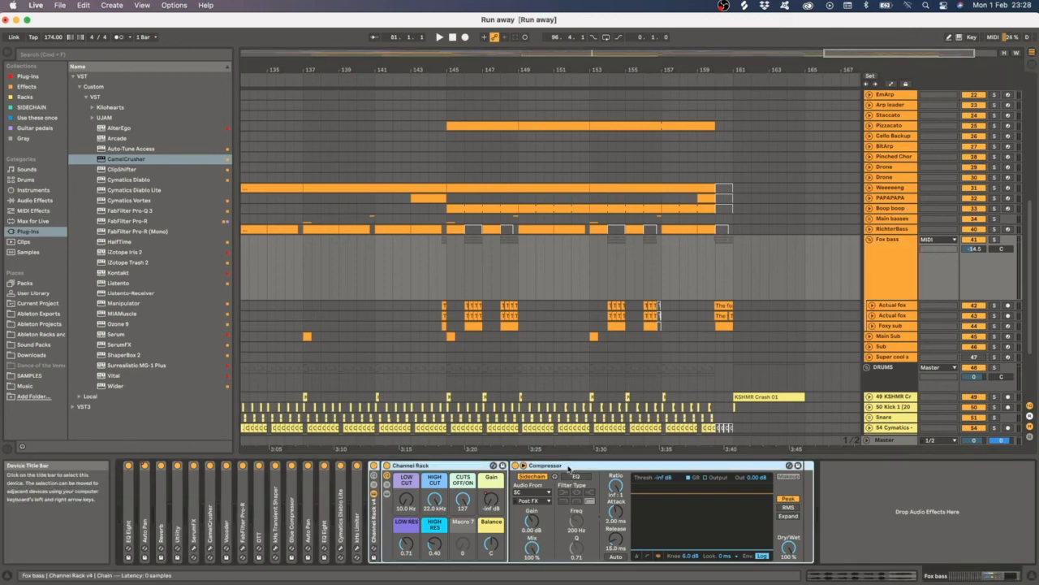
- Select devices across the Fox bass chain and return to the full arrangement overview
{"action": "left_click", "coordinate": [569, 466]}
{"action": "left_click", "coordinate": [400, 466]}
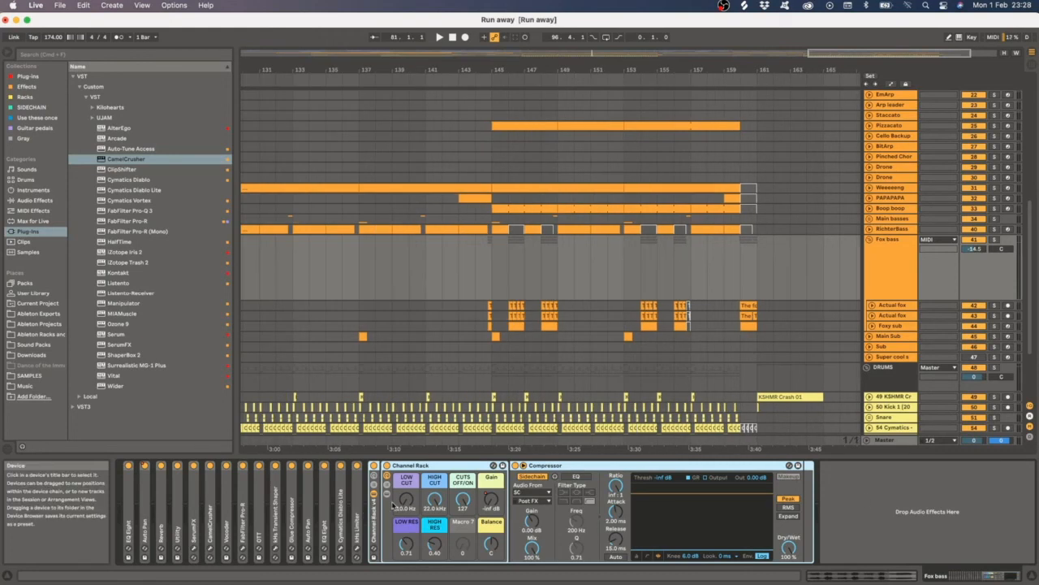
{"action": "left_click", "coordinate": [356, 517]}
{"action": "left_click", "coordinate": [129, 519], "text": "shift"}
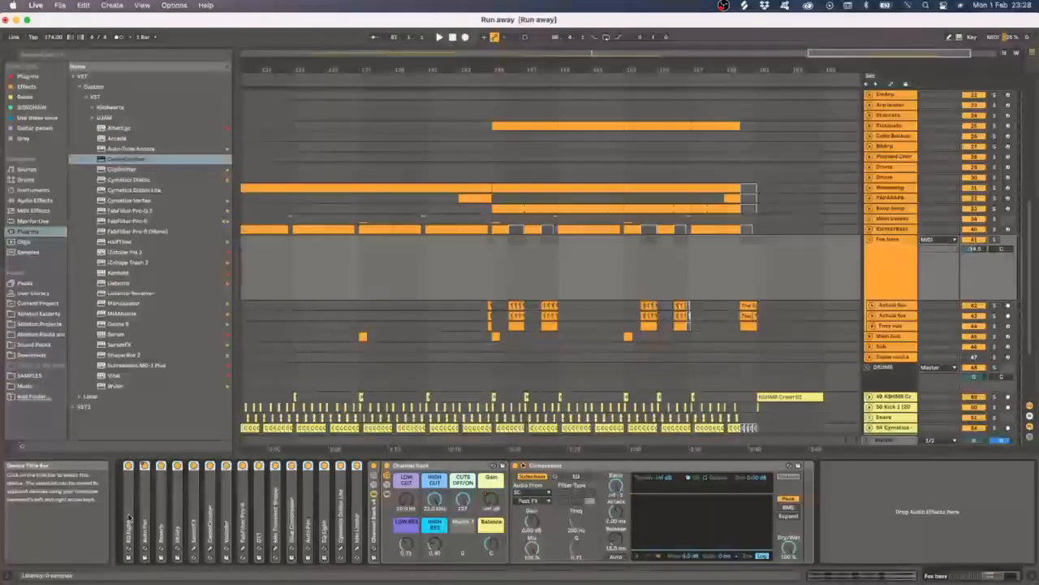
{"action": "key", "text": "w"}
{"action": "scroll", "coordinate": [644, 297], "scroll_direction": "down", "scroll_amount": 3}
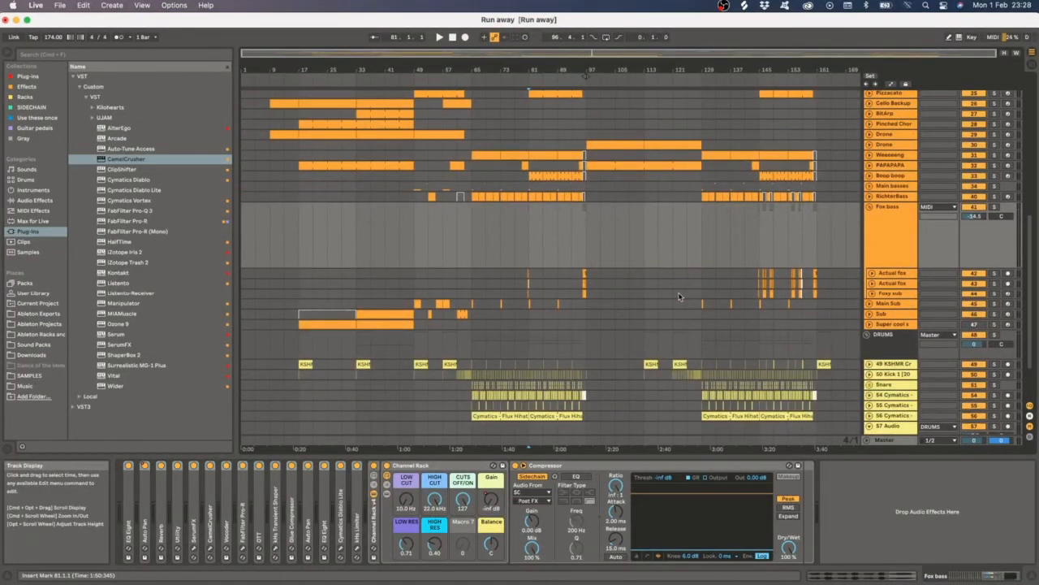
{"action": "scroll", "coordinate": [676, 296], "scroll_direction": "up", "scroll_amount": 5}
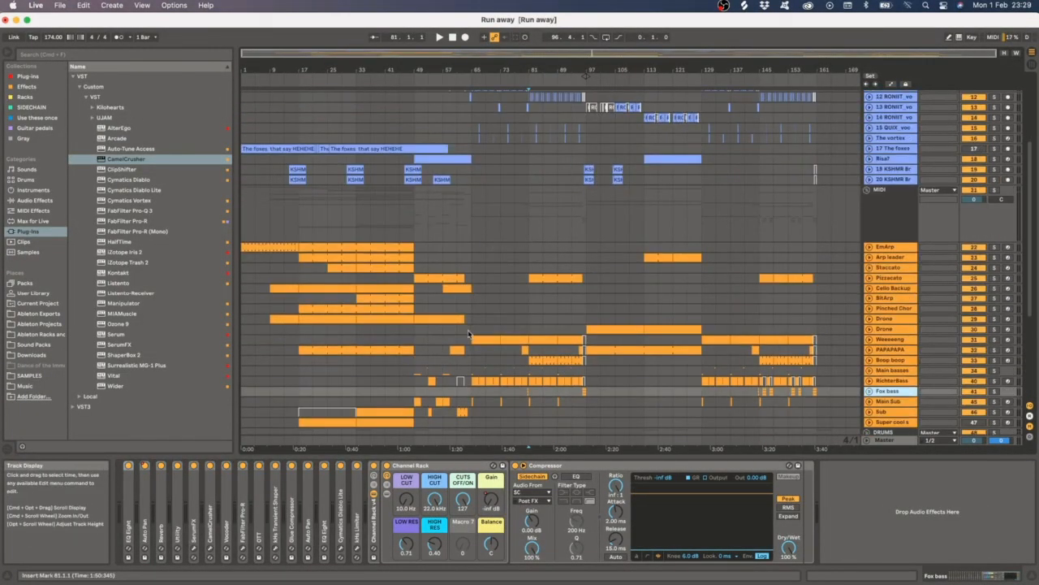